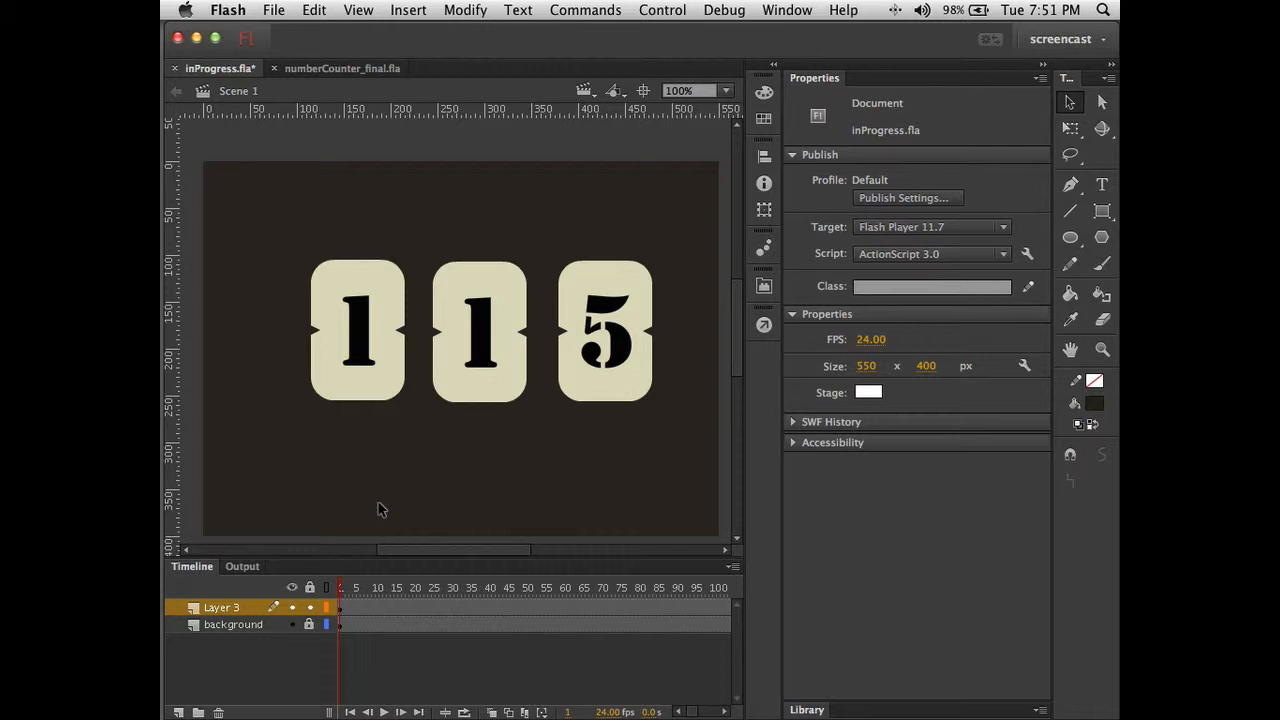
Scrub through the main timeline to preview how the three counter digits change, ending at frame 1.
left_click(337, 375)
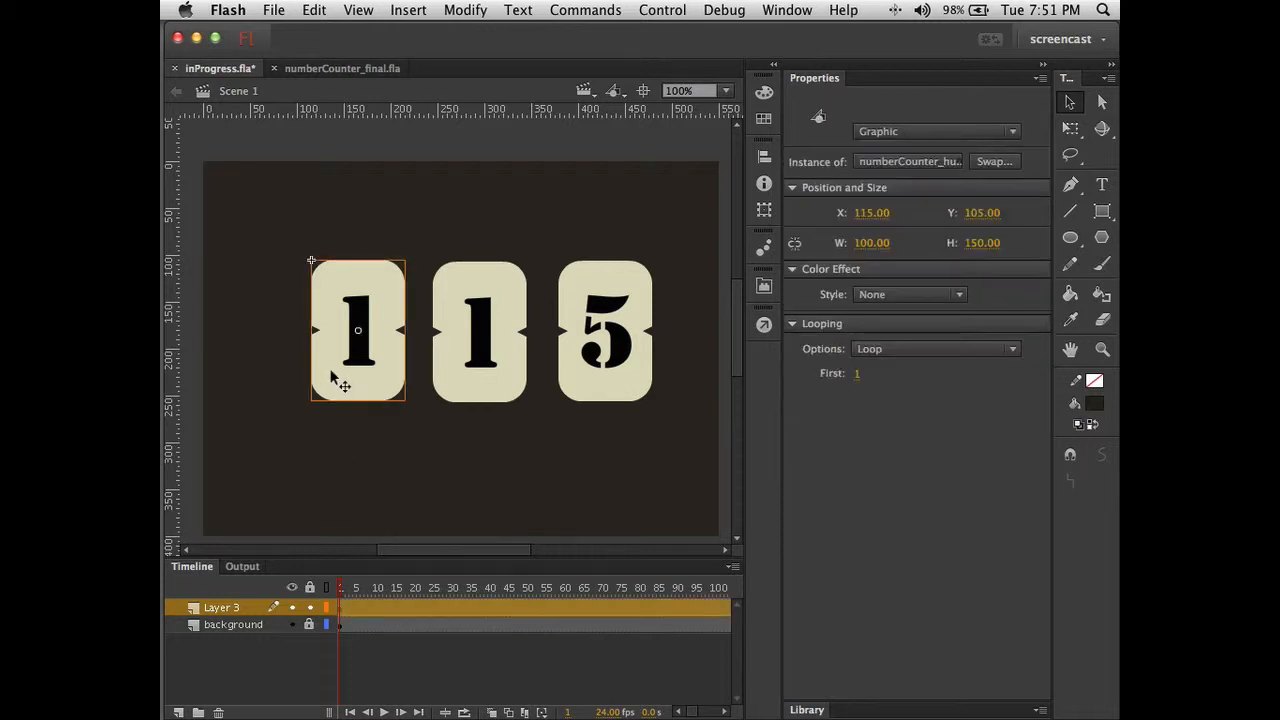
left_click(350, 492)
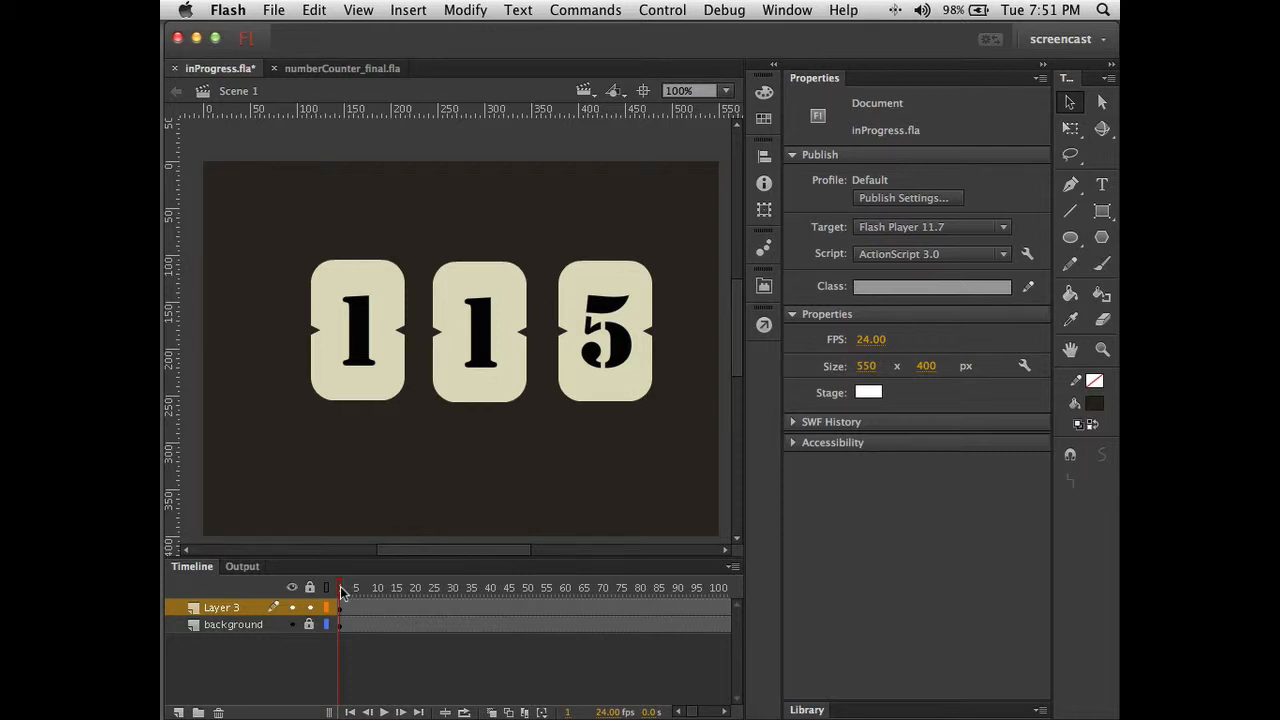
left_click_drag(340, 592, 270, 594)
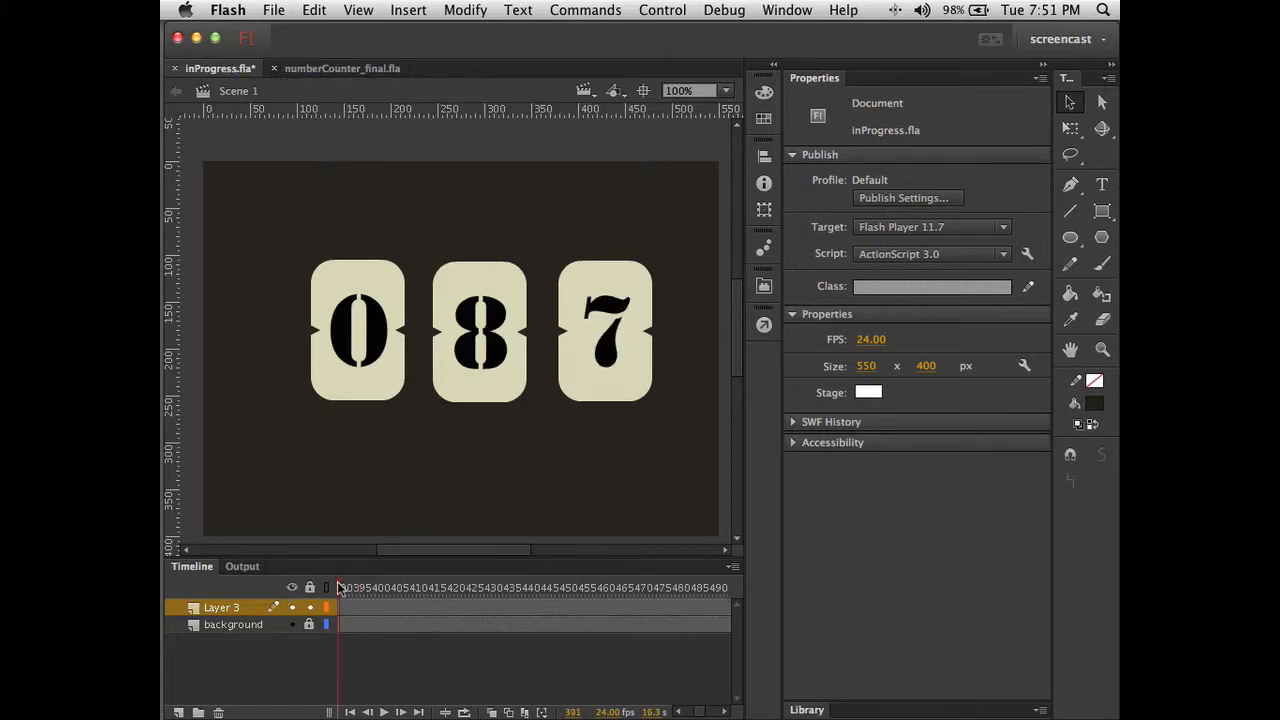
left_click_drag(339, 587, 507, 582)
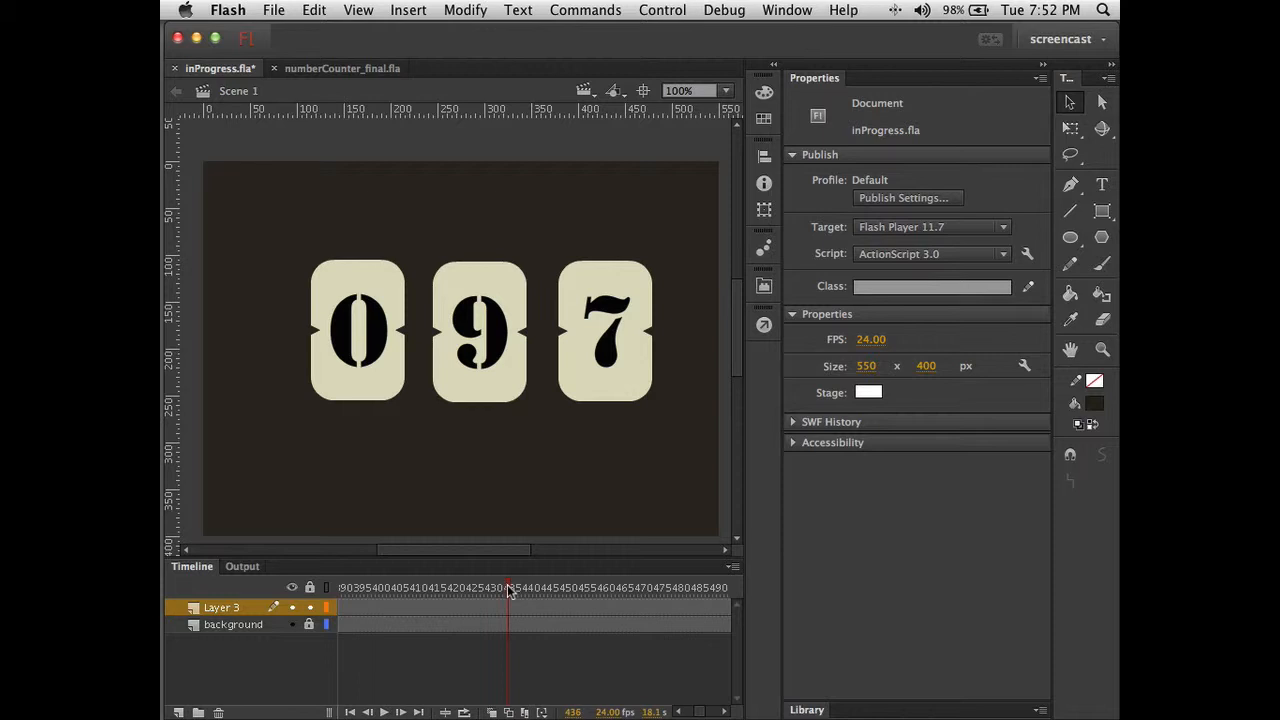
left_click_drag(508, 590, 293, 574)
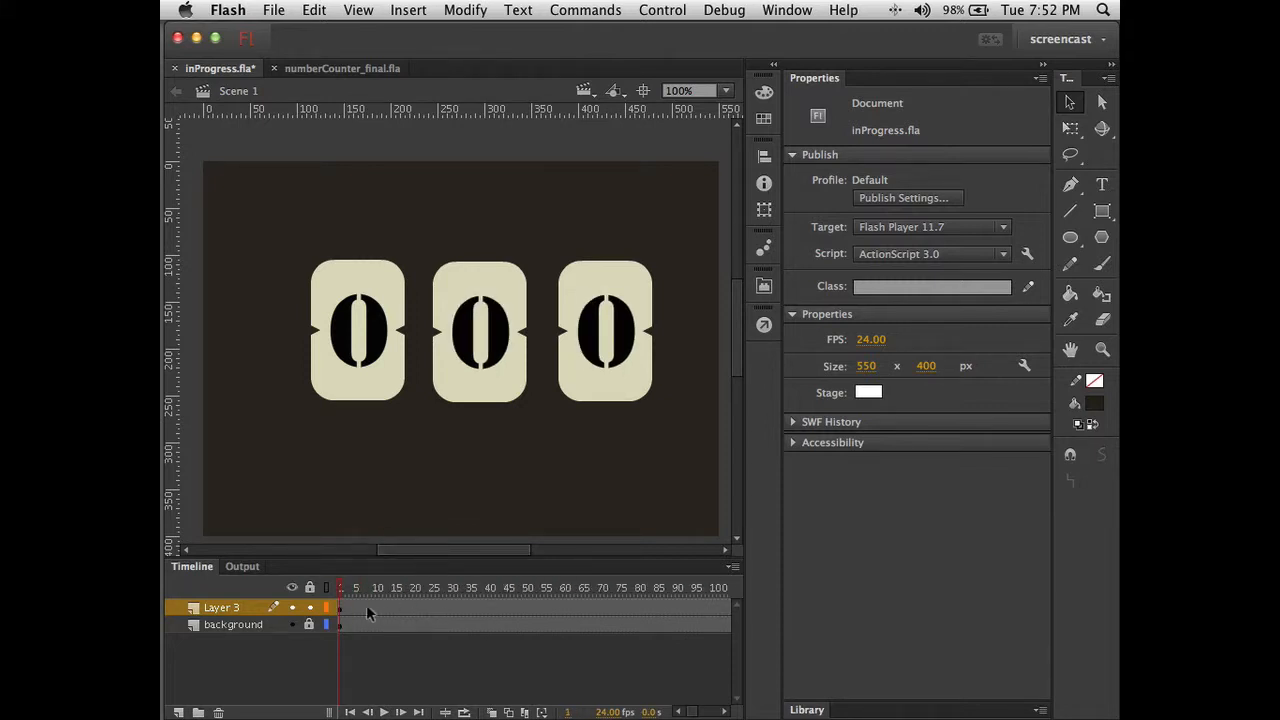
Remove all frames after frame 1 from Layer 3 and background, and set the timeline's frame size to Large.
left_click_drag(343, 608, 713, 624)
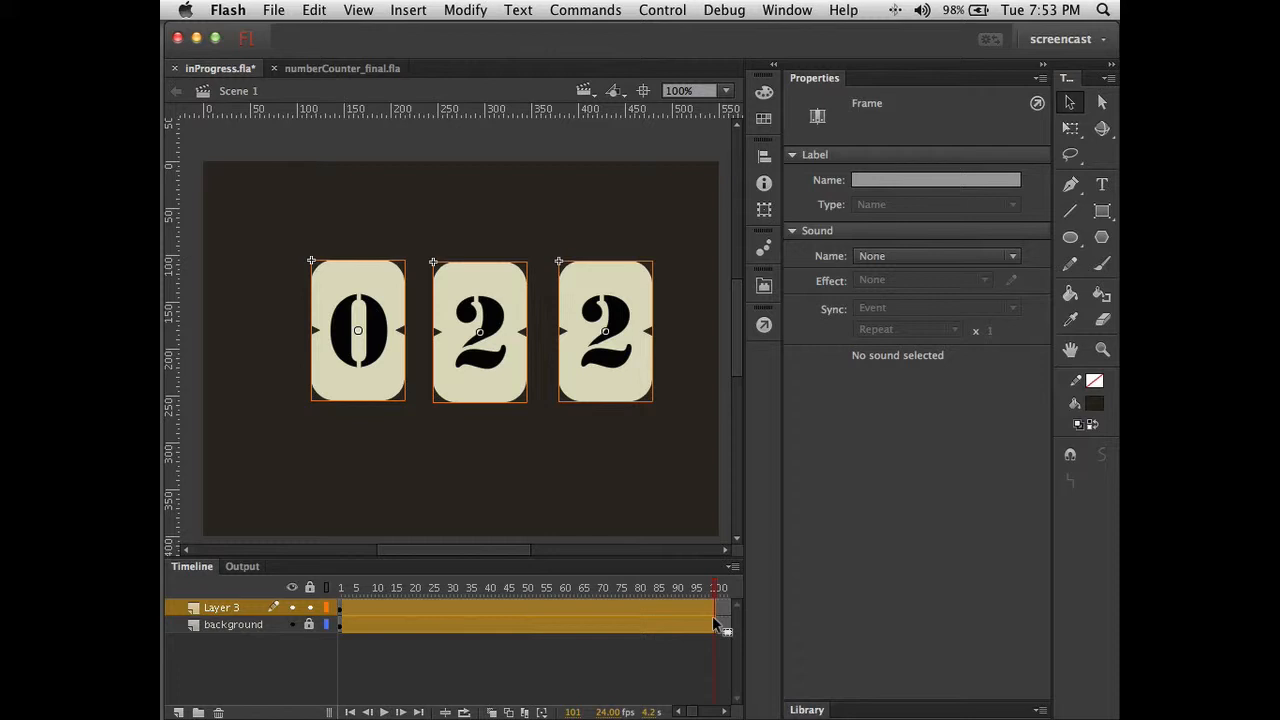
key("super+z")
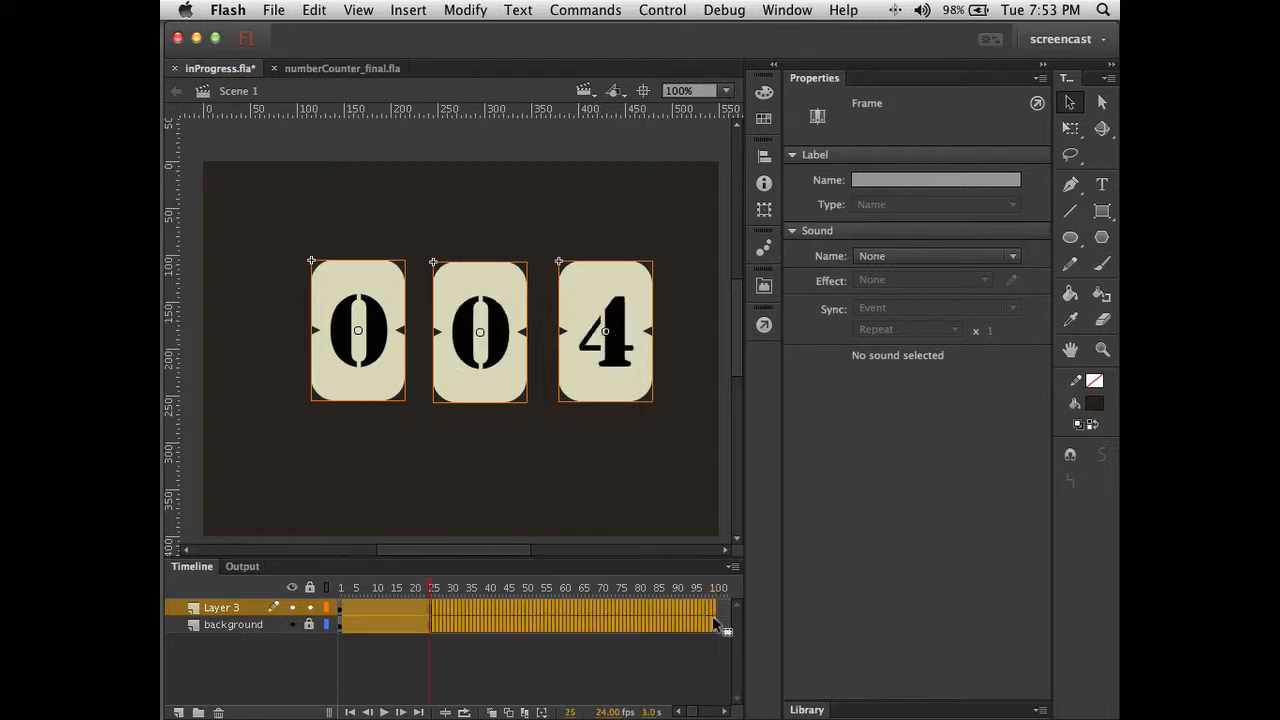
key("super+z")
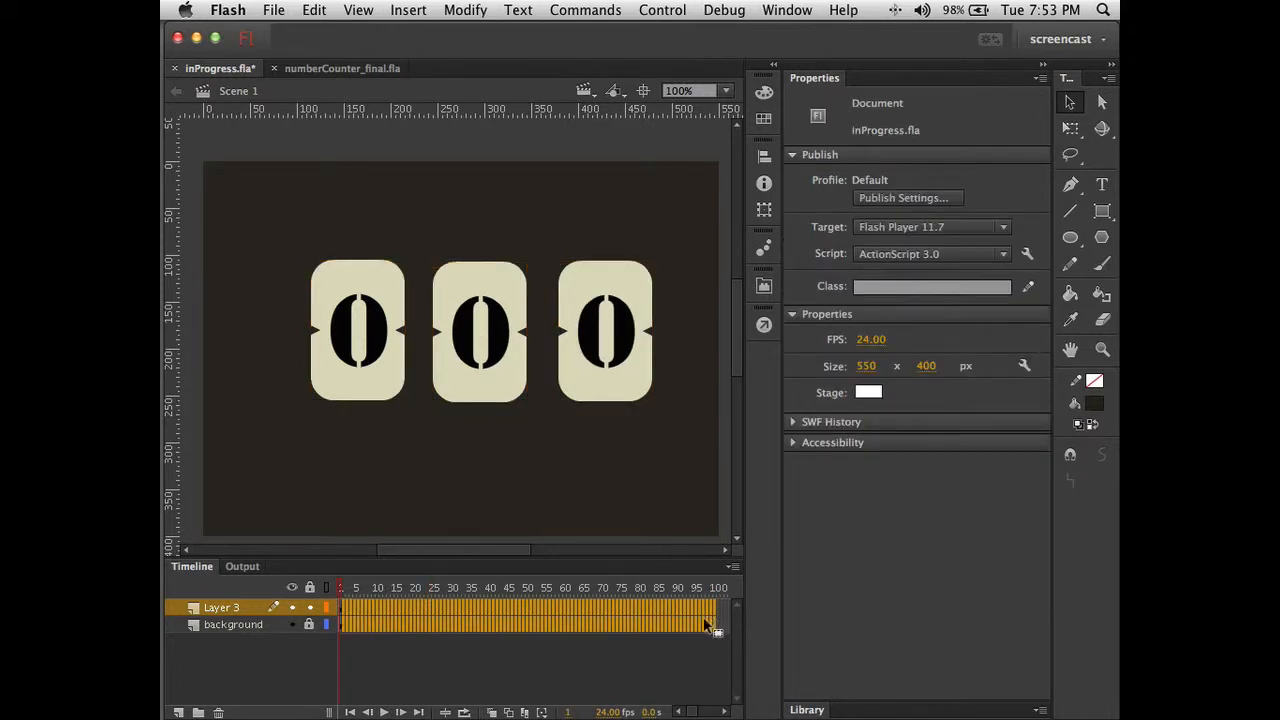
left_click(648, 656)
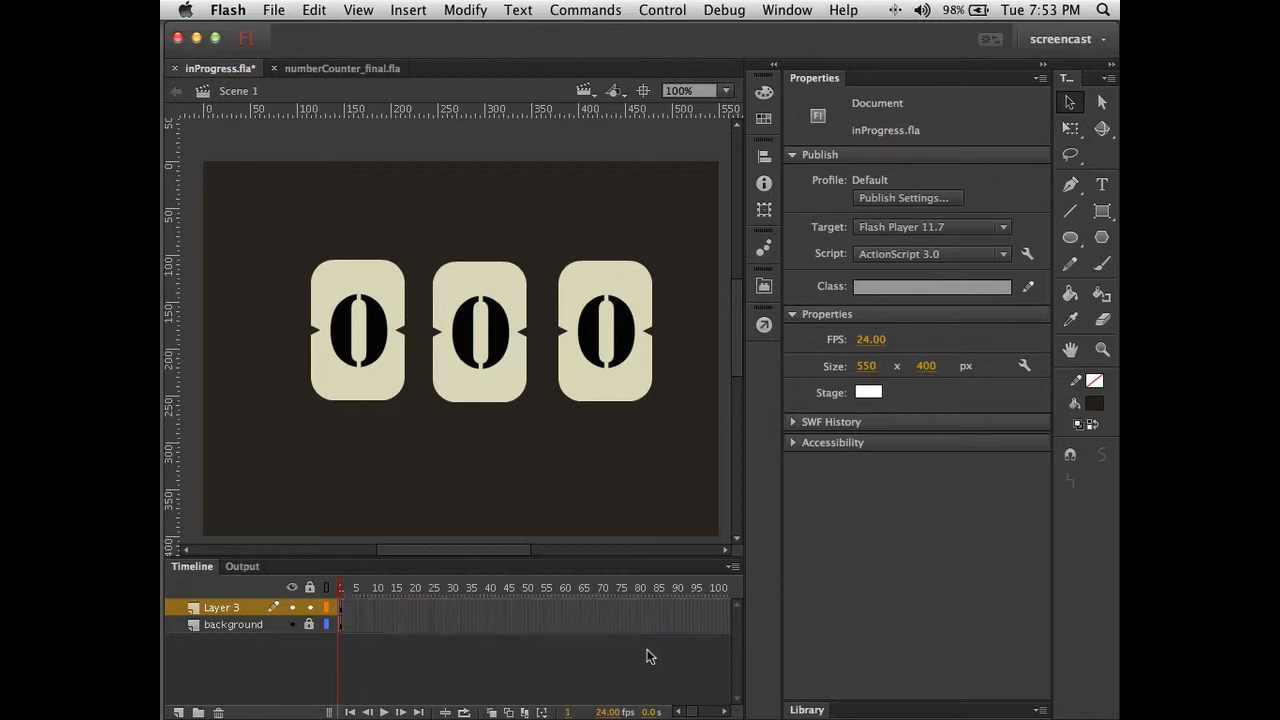
left_click(731, 567)
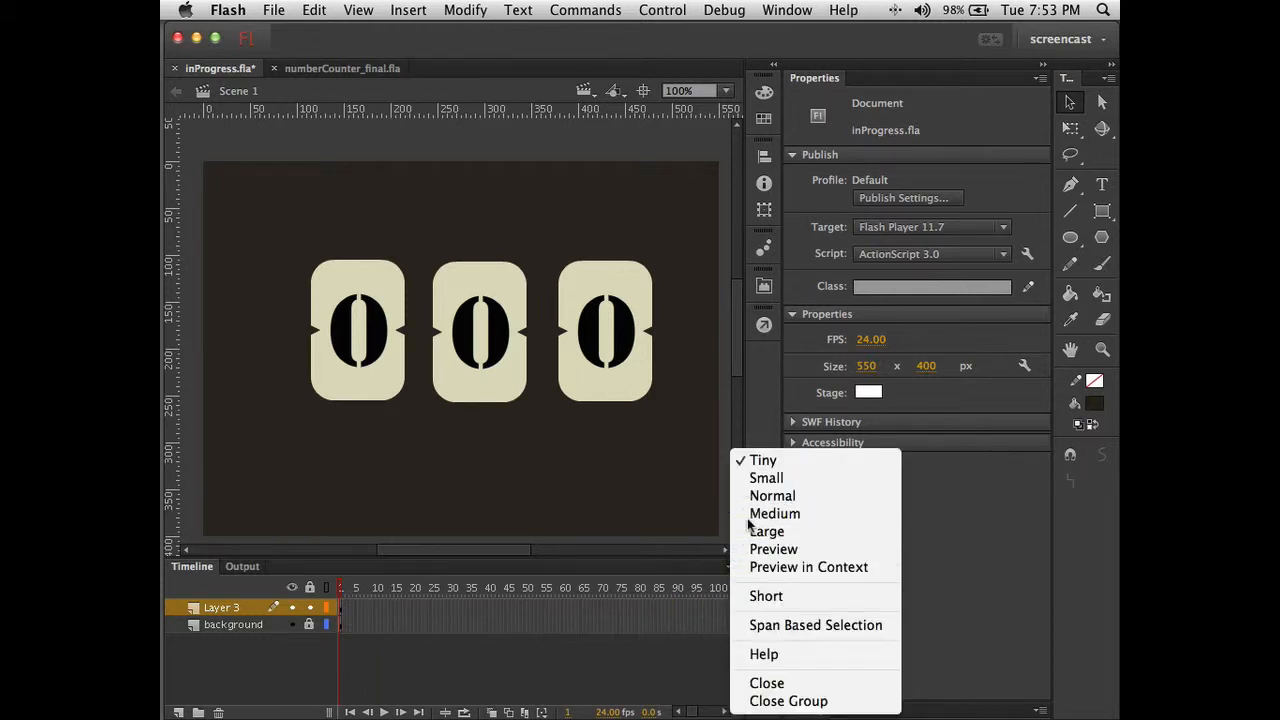
left_click(752, 529)
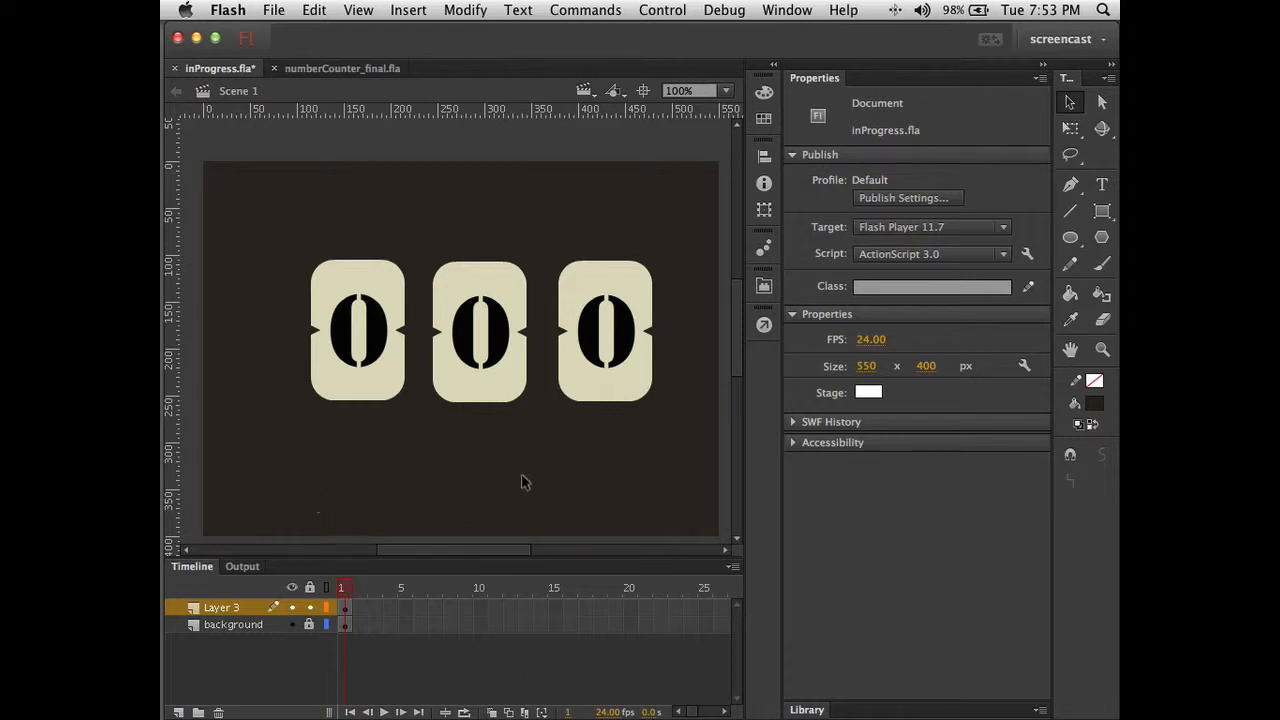
Examine the three digit instances, the keyframes inside the numberCounter_onesDigit symbol, and the document's library symbols.
left_click(370, 365)
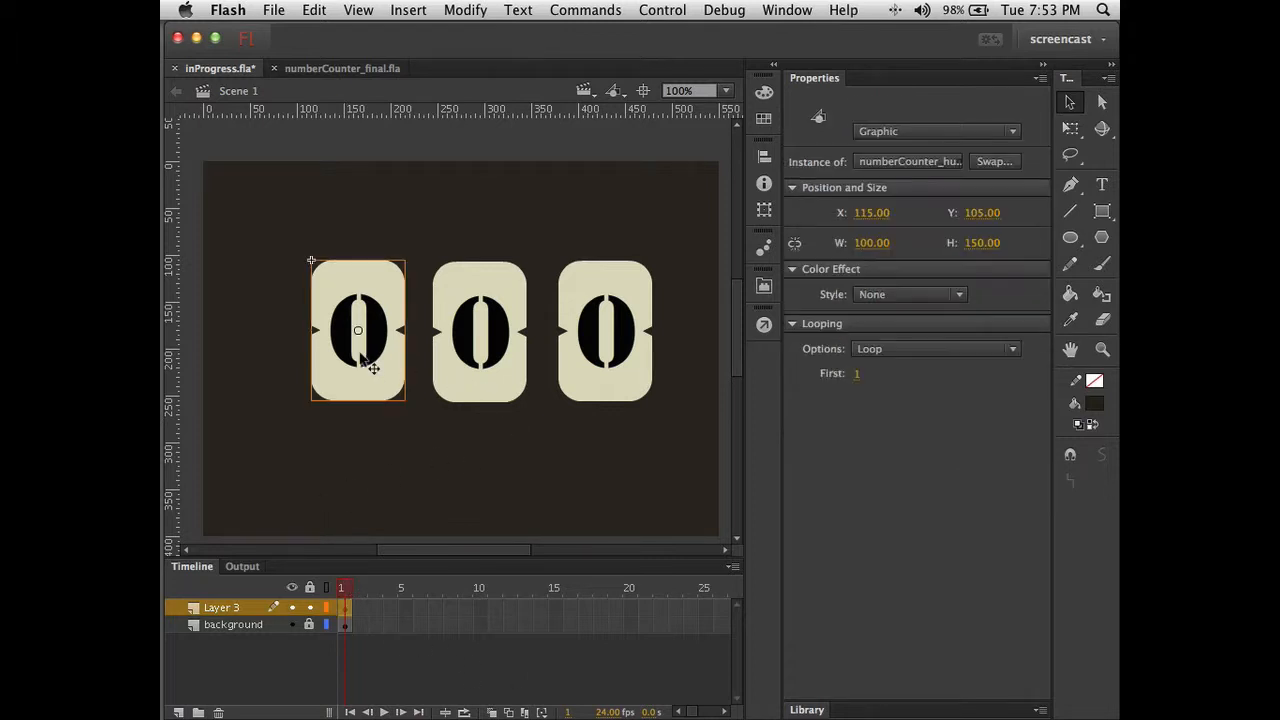
left_click(476, 366)
left_click(613, 364)
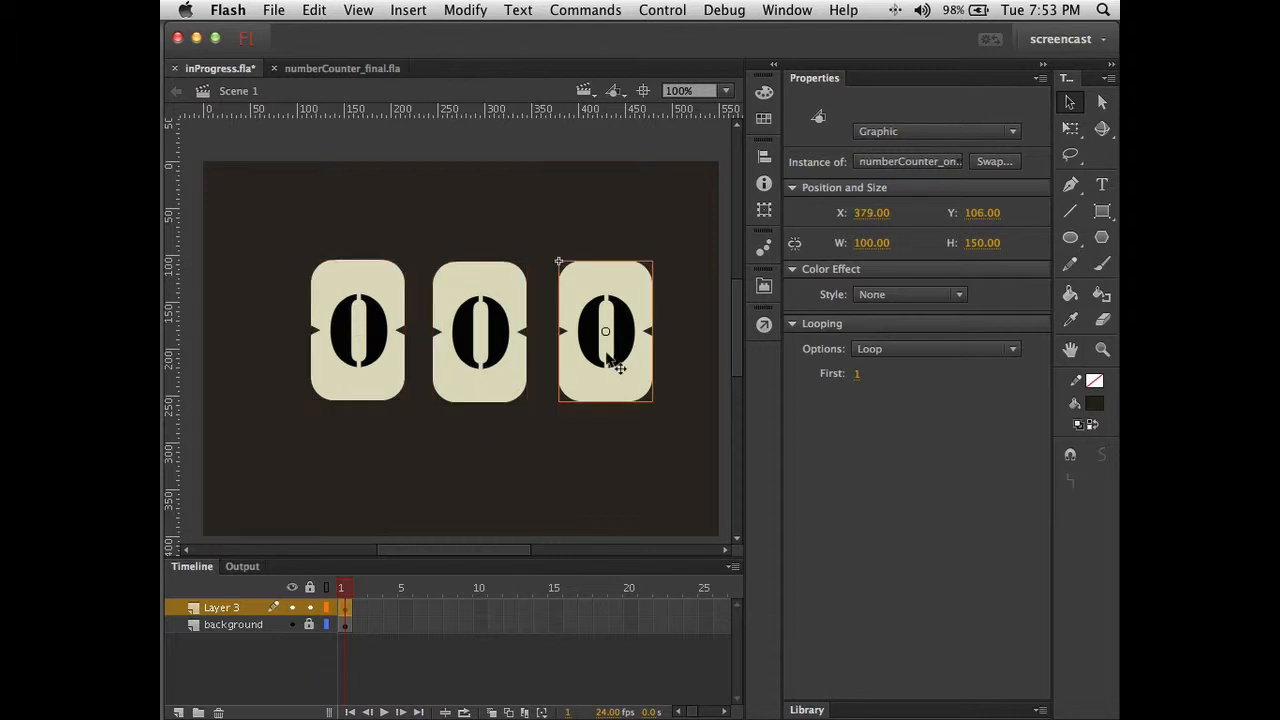
double_click(615, 365)
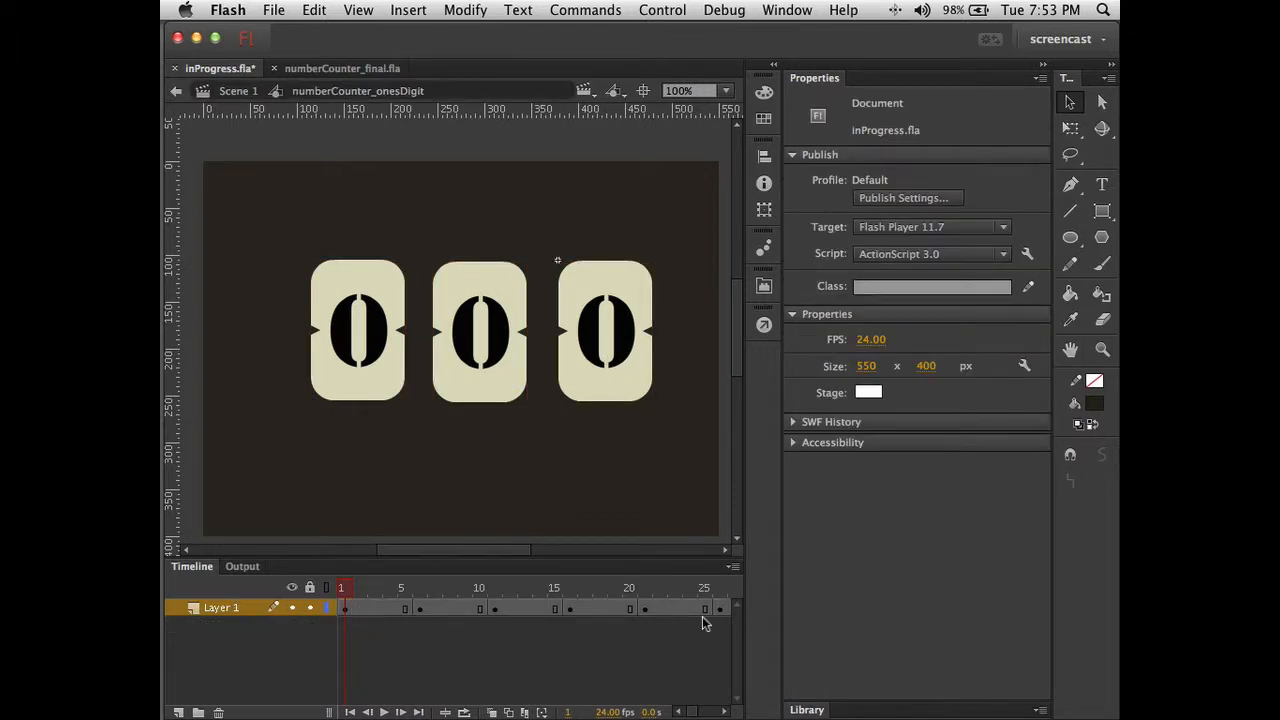
double_click(460, 477)
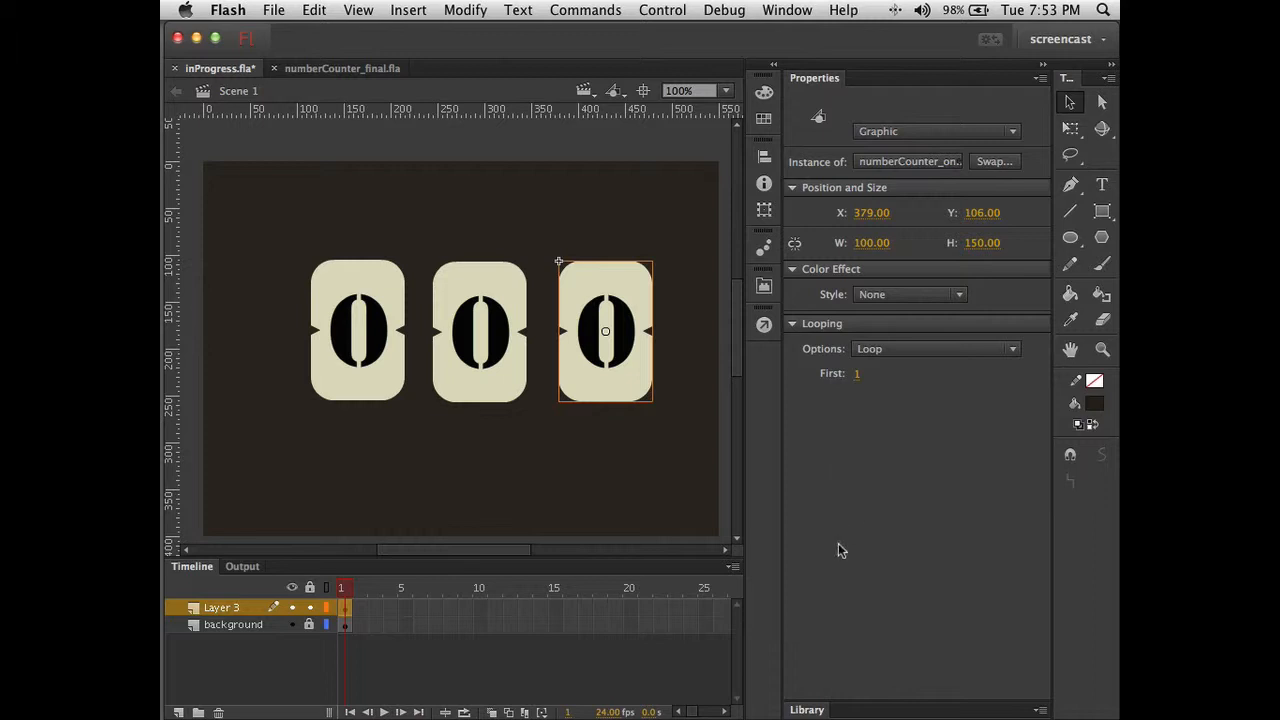
left_click(805, 710)
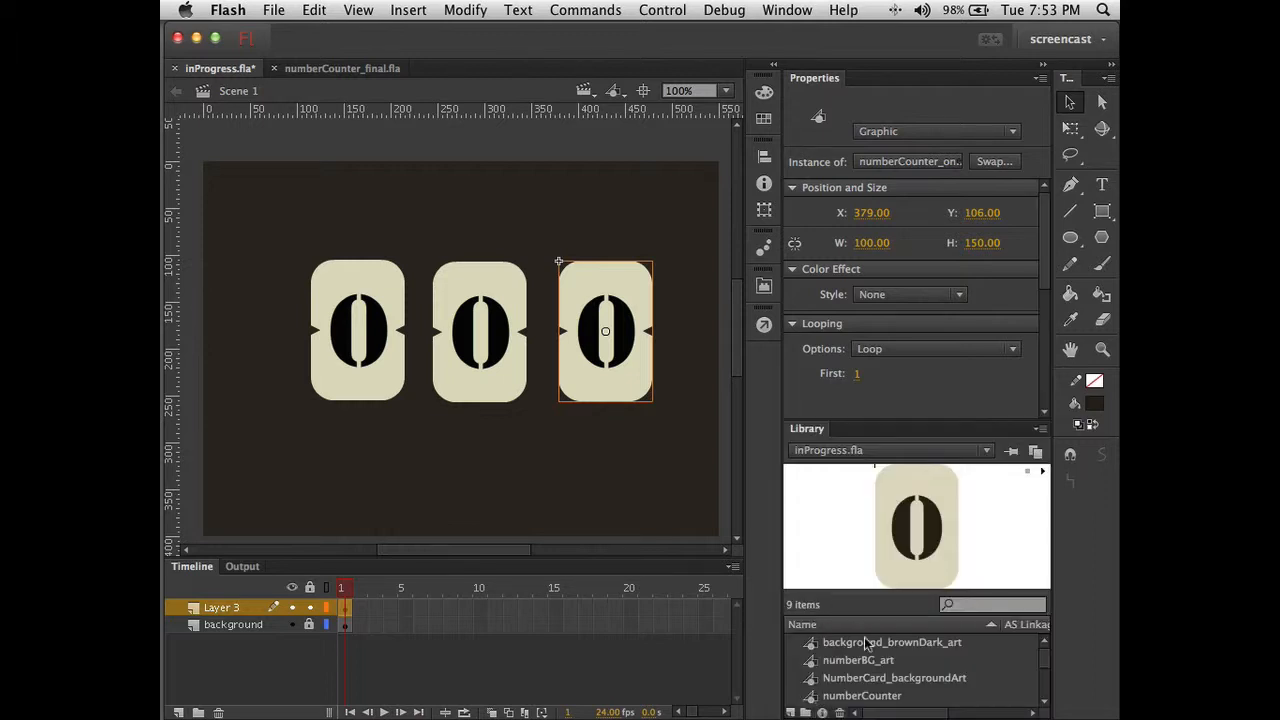
scroll(886, 660, "down", 3)
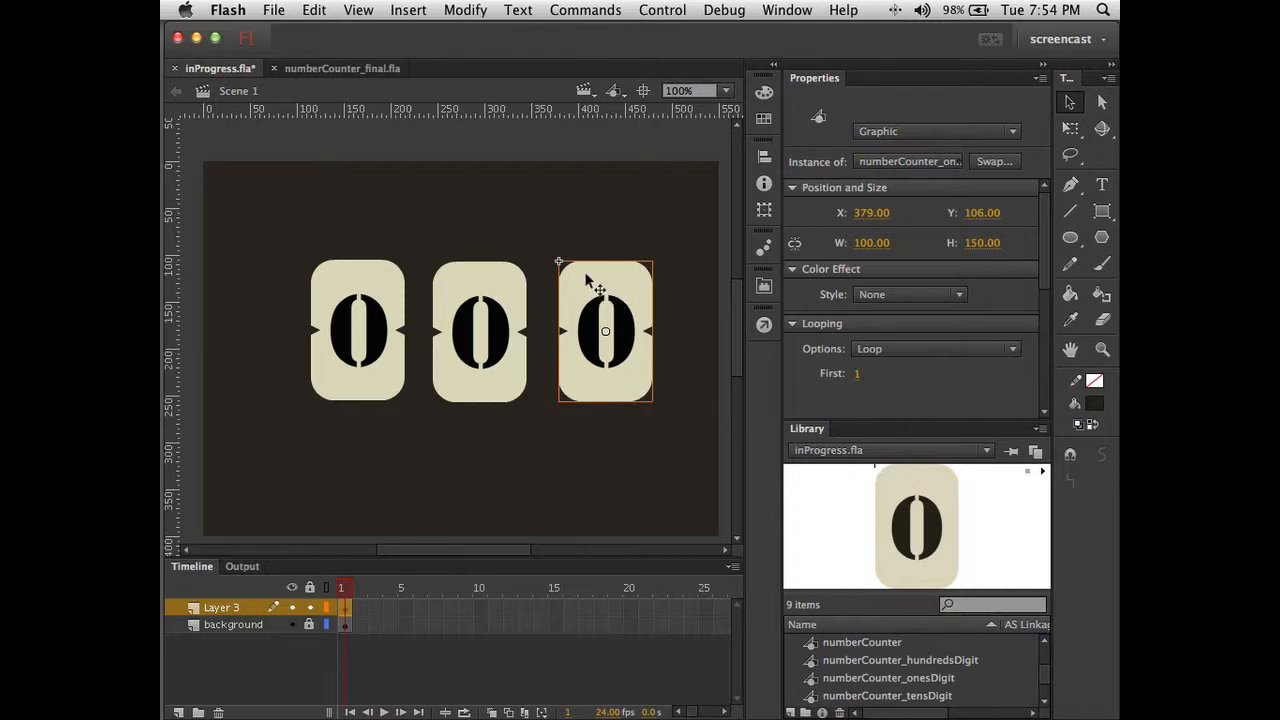
Change the ones digit instance's behavior to Movie Clip and test the movie.
left_click(880, 133)
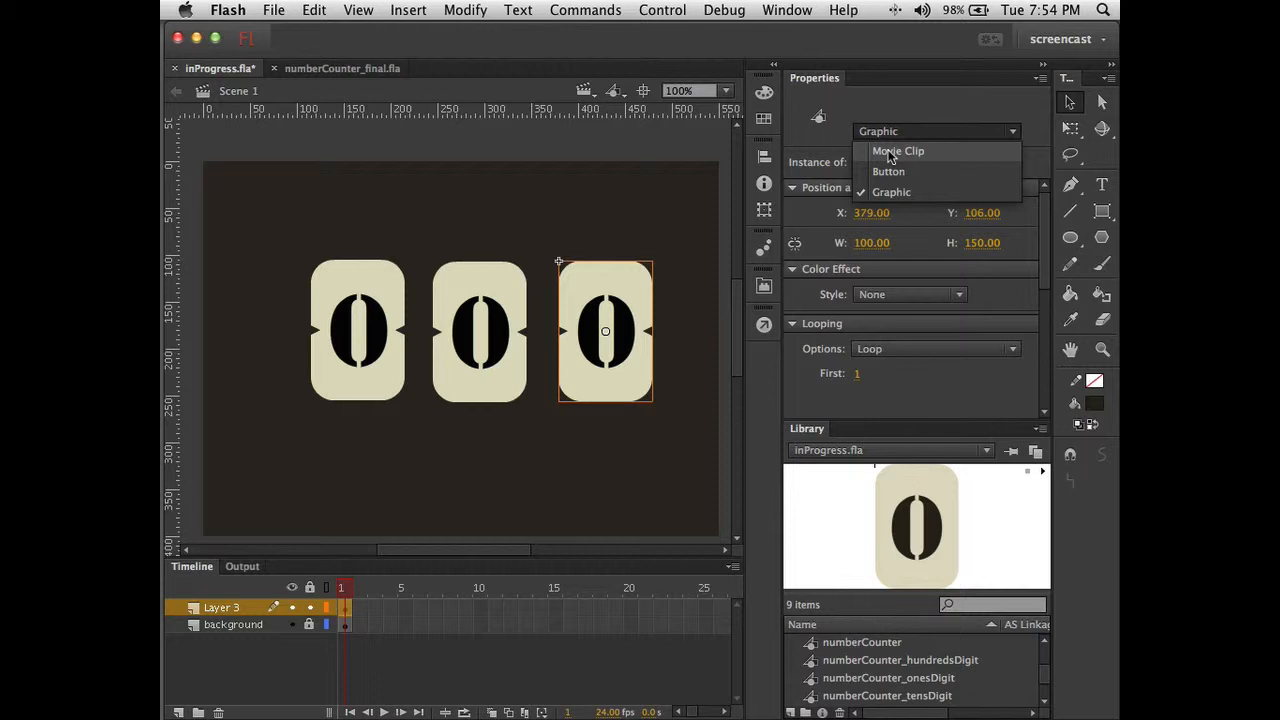
left_click(889, 152)
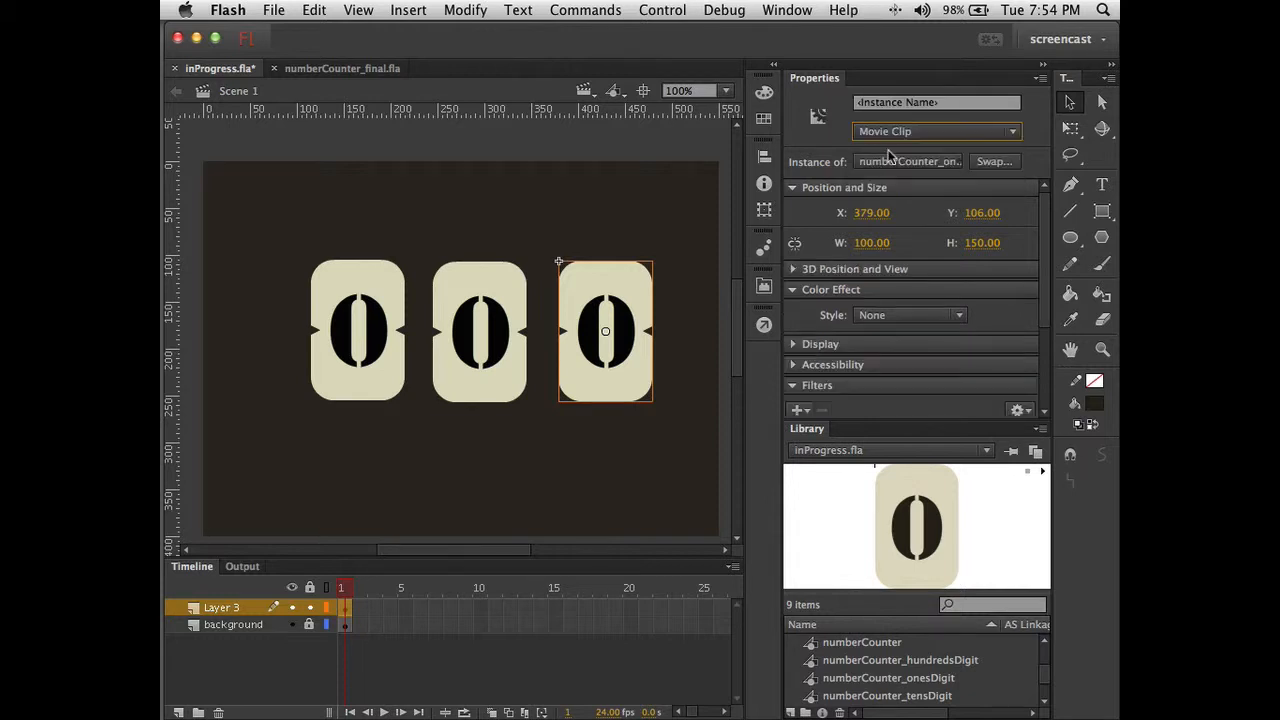
double_click(807, 430)
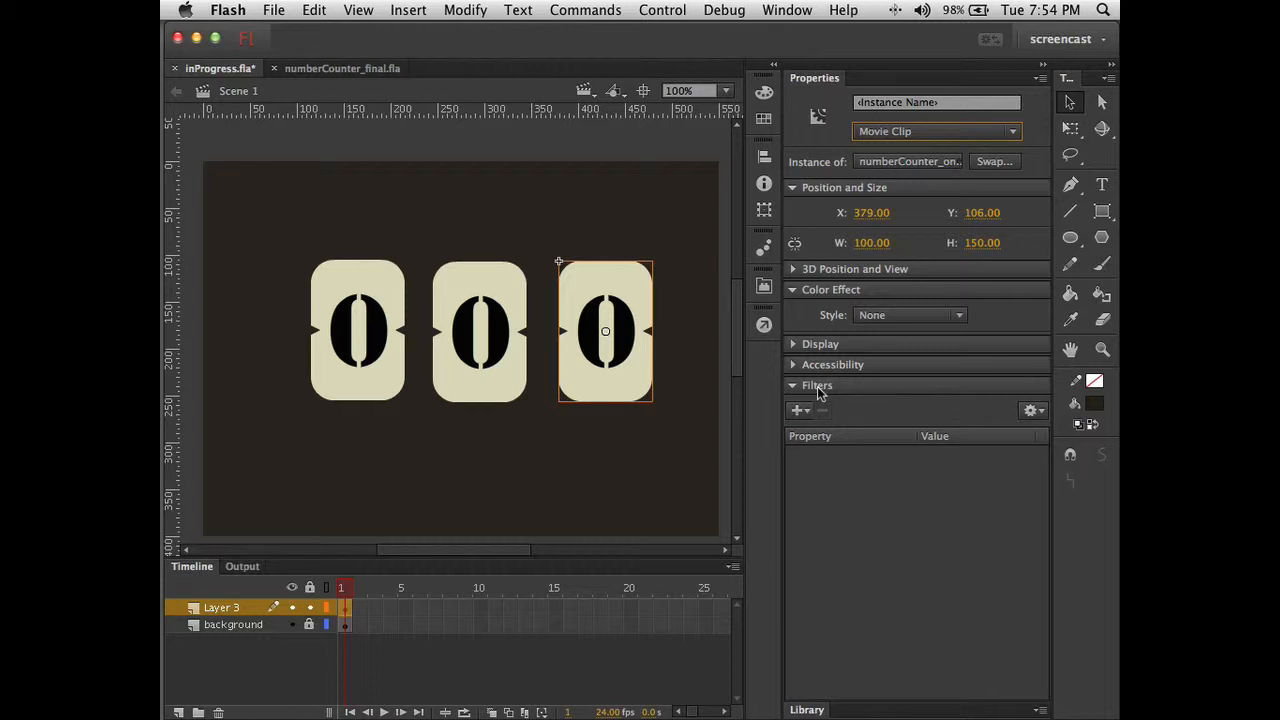
left_click(648, 468)
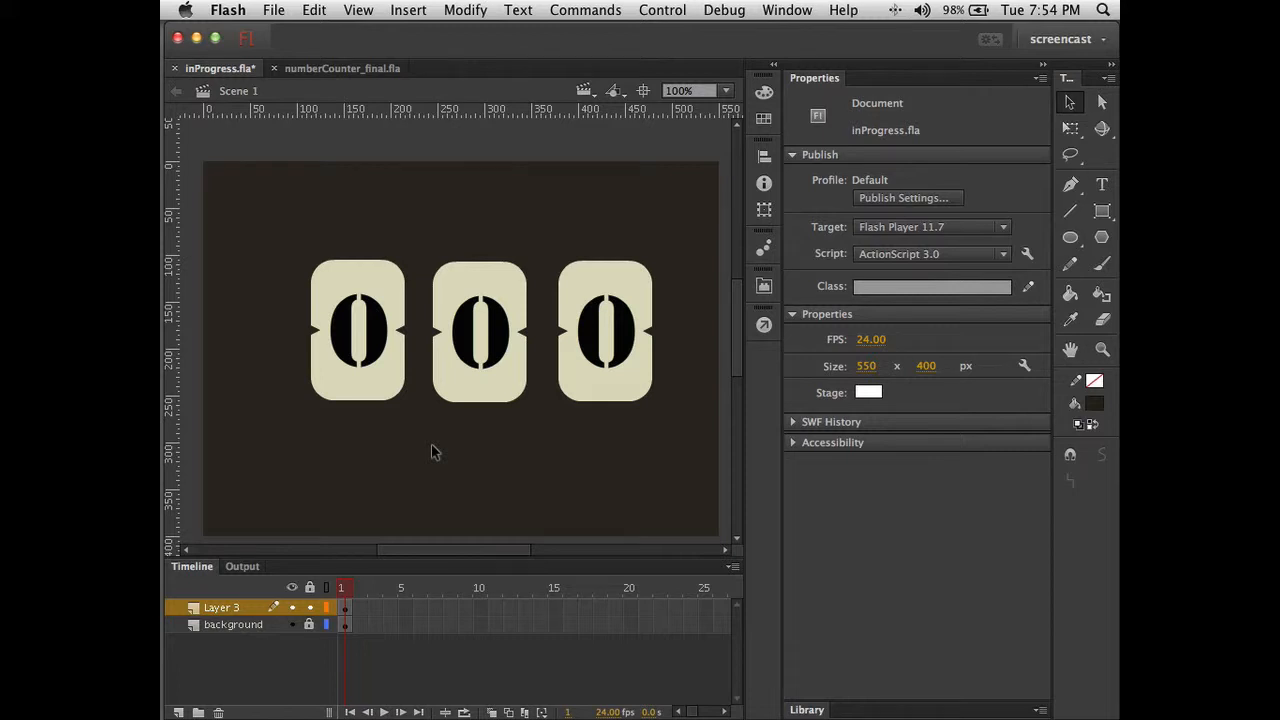
key("super+Return")
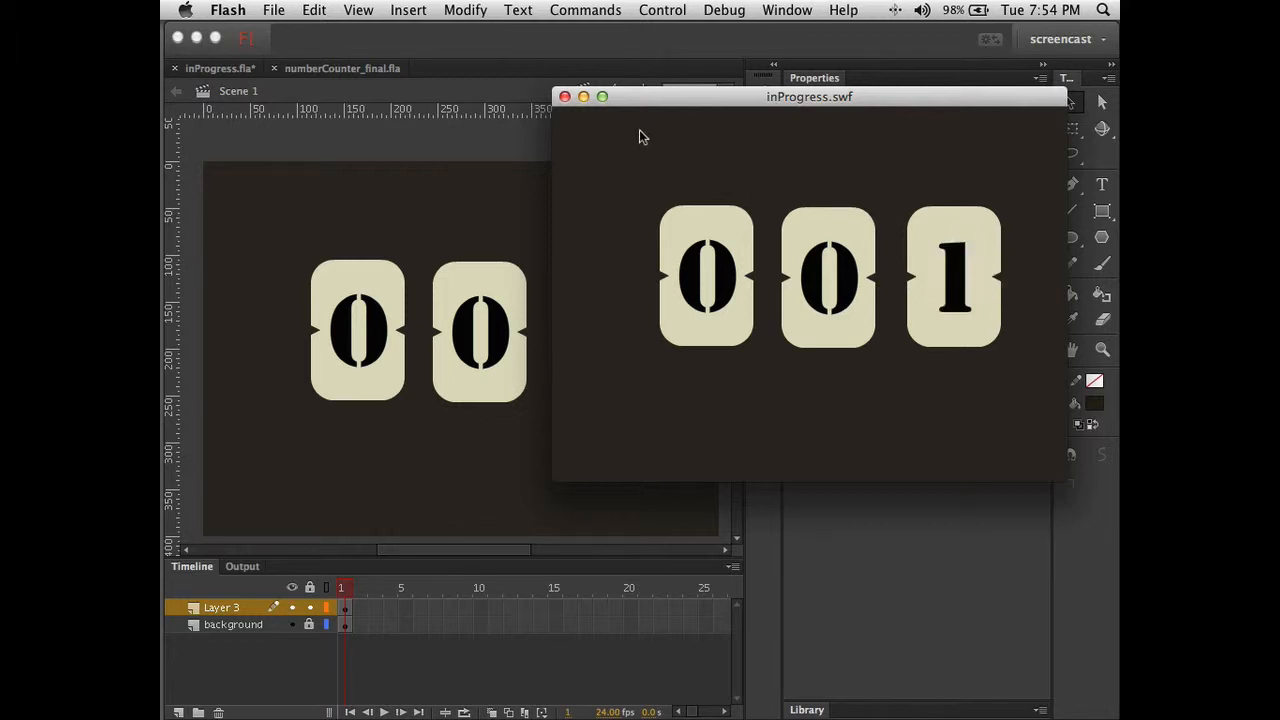
left_click(564, 96)
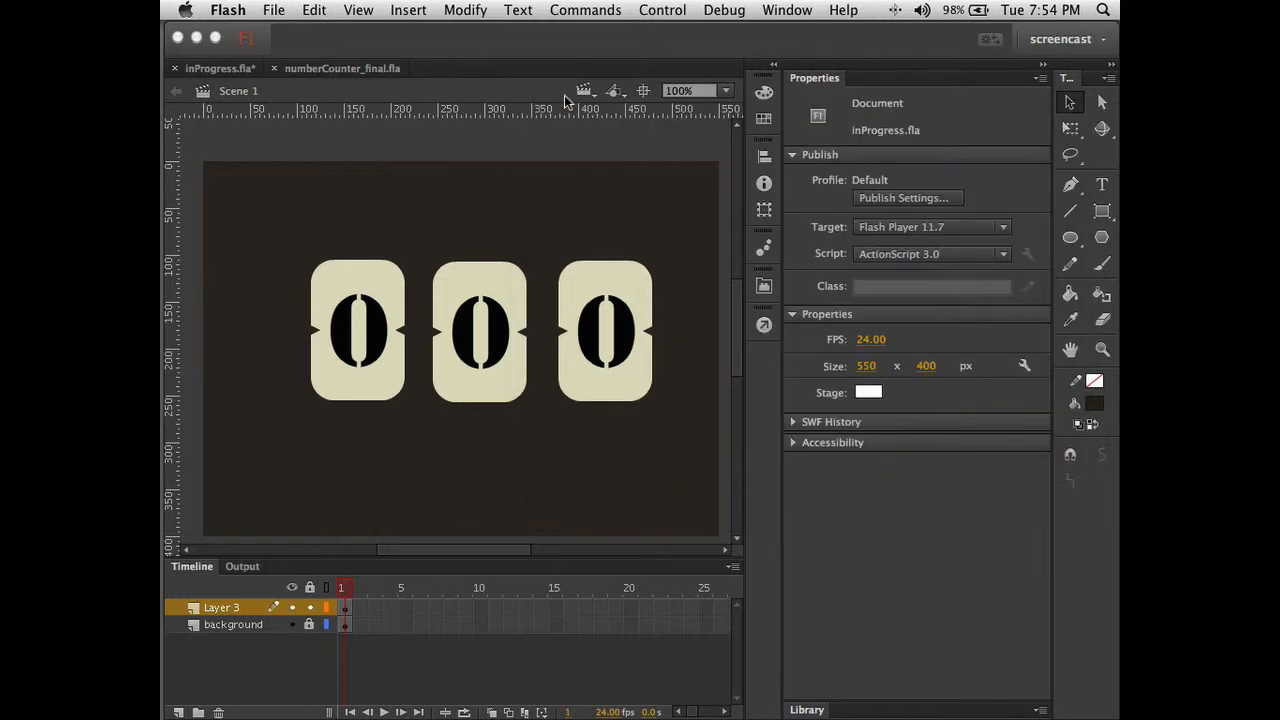
Switch the ones digit instance back to Graphic behavior and test the movie for comparison.
left_click(638, 275)
left_click(870, 133)
left_click(870, 137)
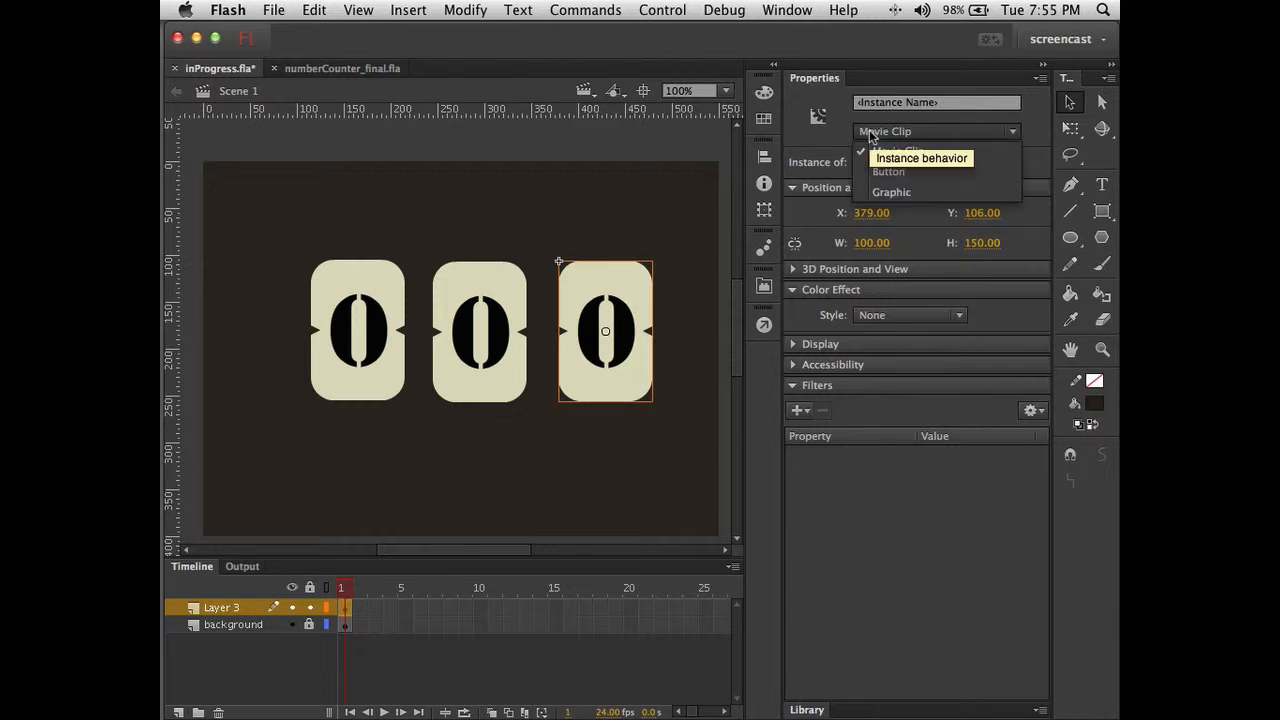
left_click(872, 133)
left_click(891, 192)
left_click(640, 480)
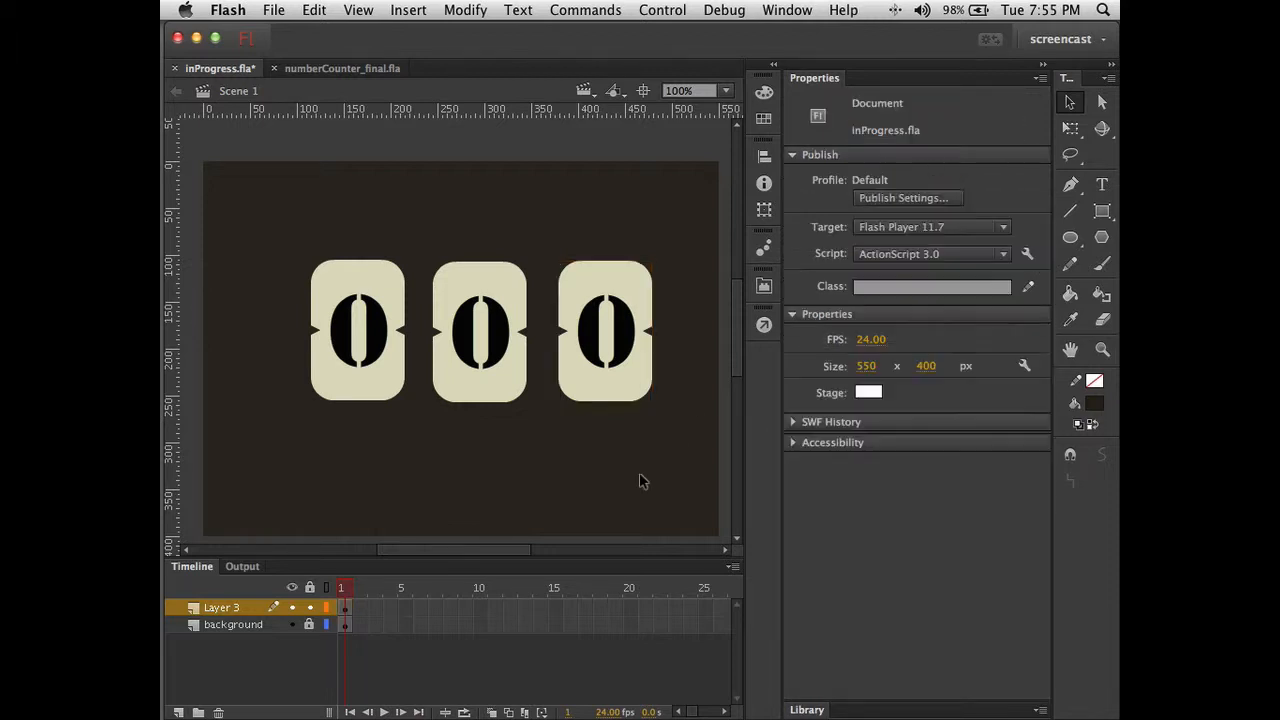
key("super+Return")
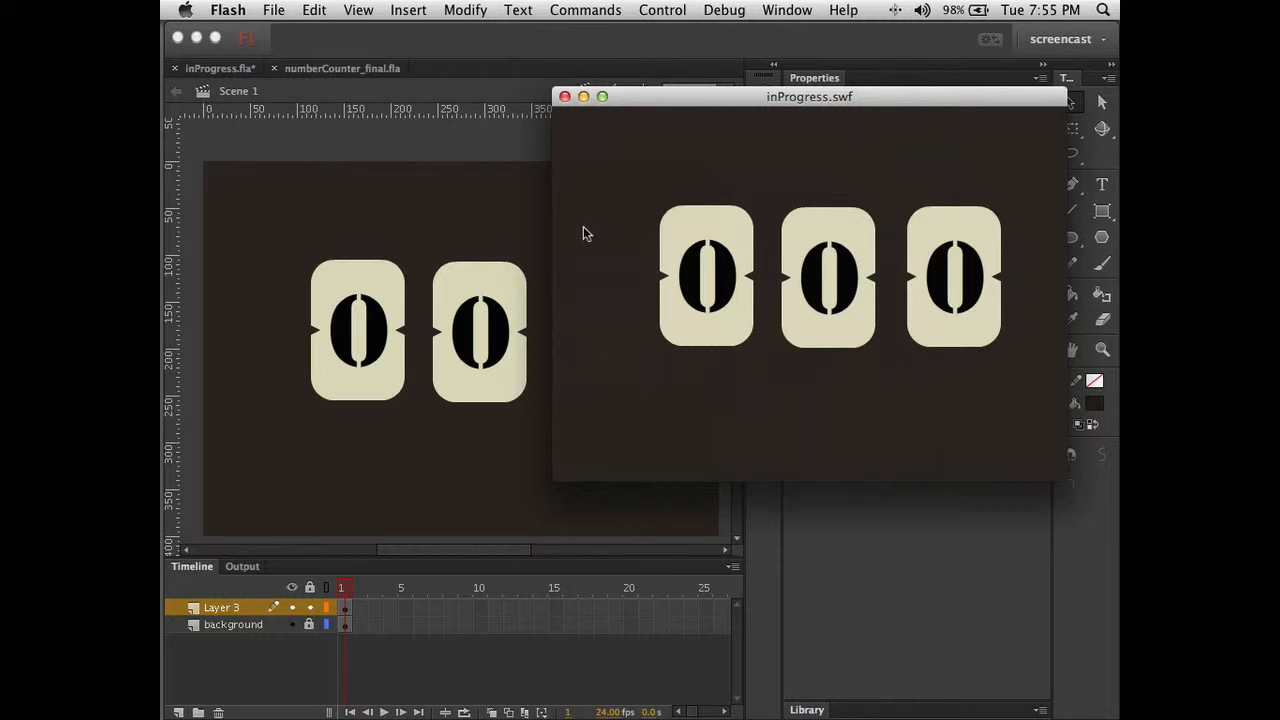
left_click(564, 96)
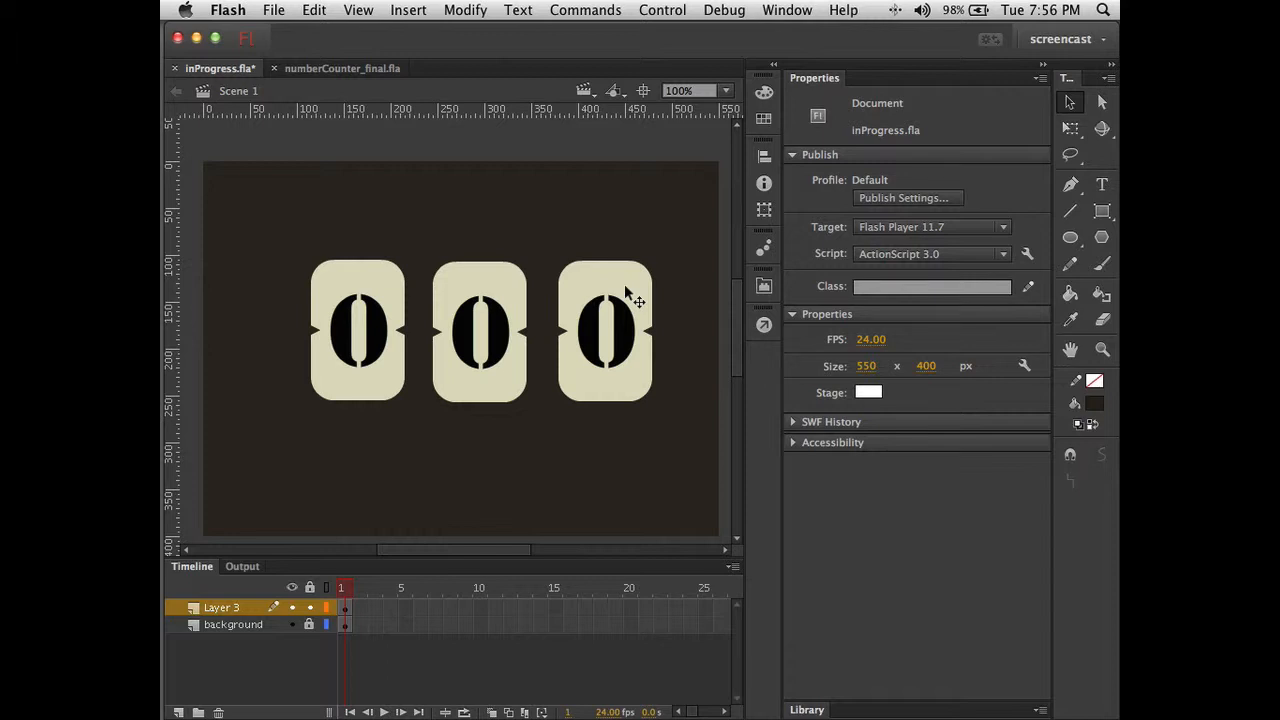
Set the ones digit instance to Movie Clip again and play the movie in a test window.
left_click(628, 292)
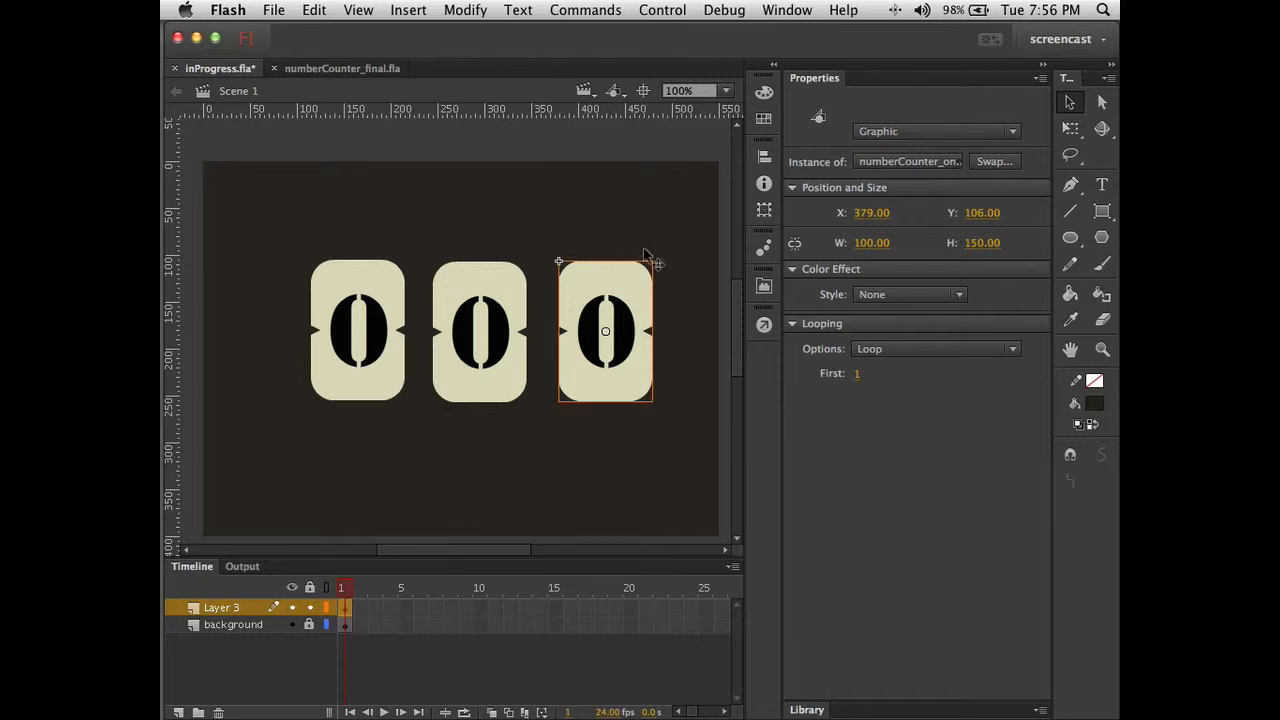
left_click(905, 128)
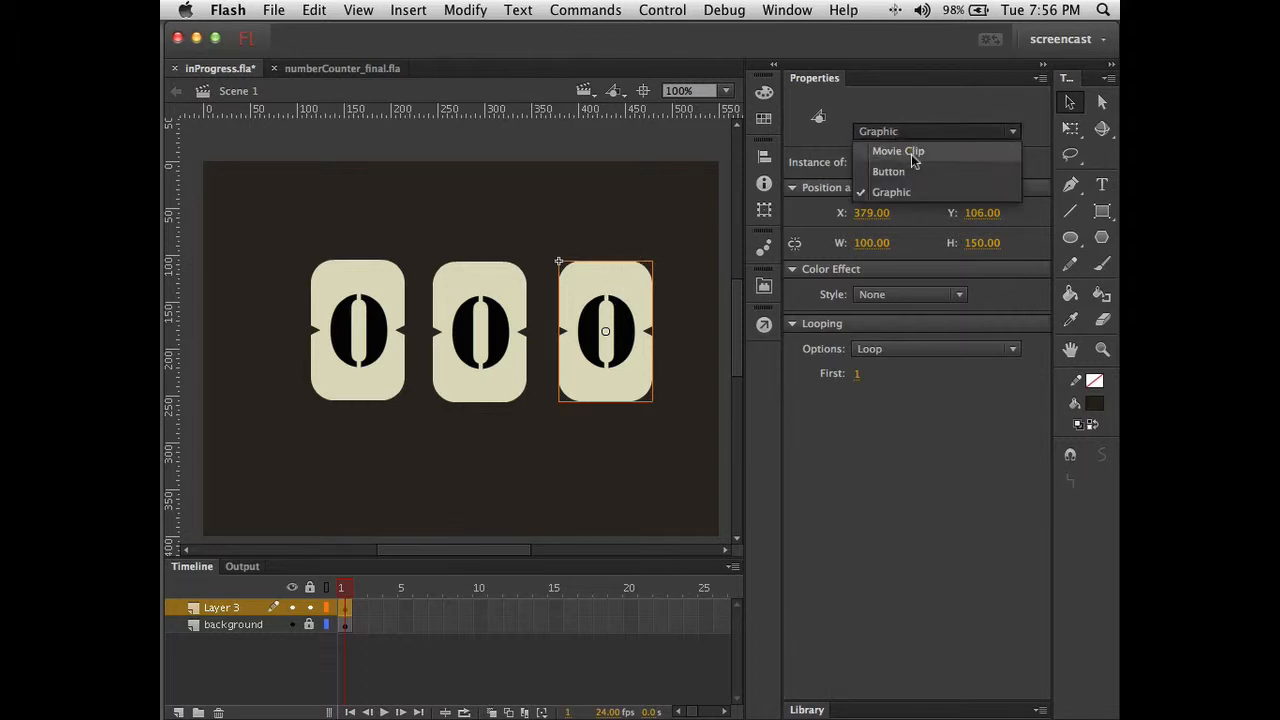
left_click(911, 154)
left_click(545, 506)
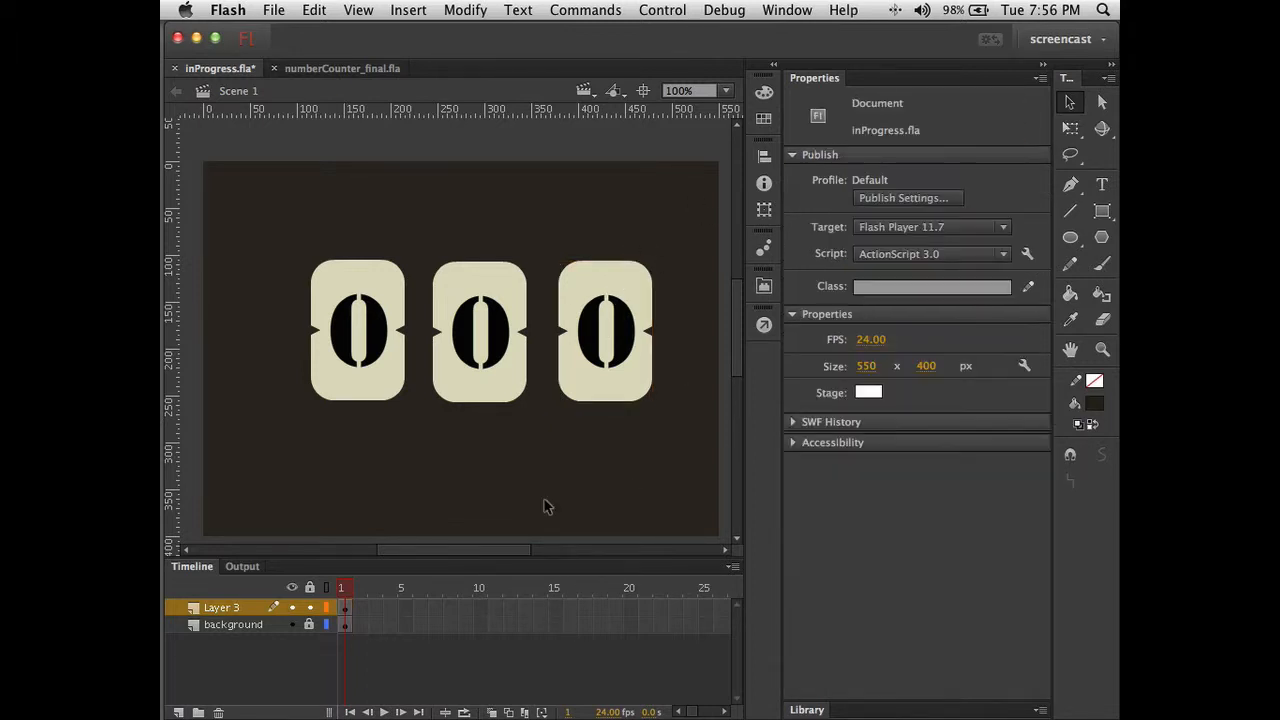
key("super+Return")
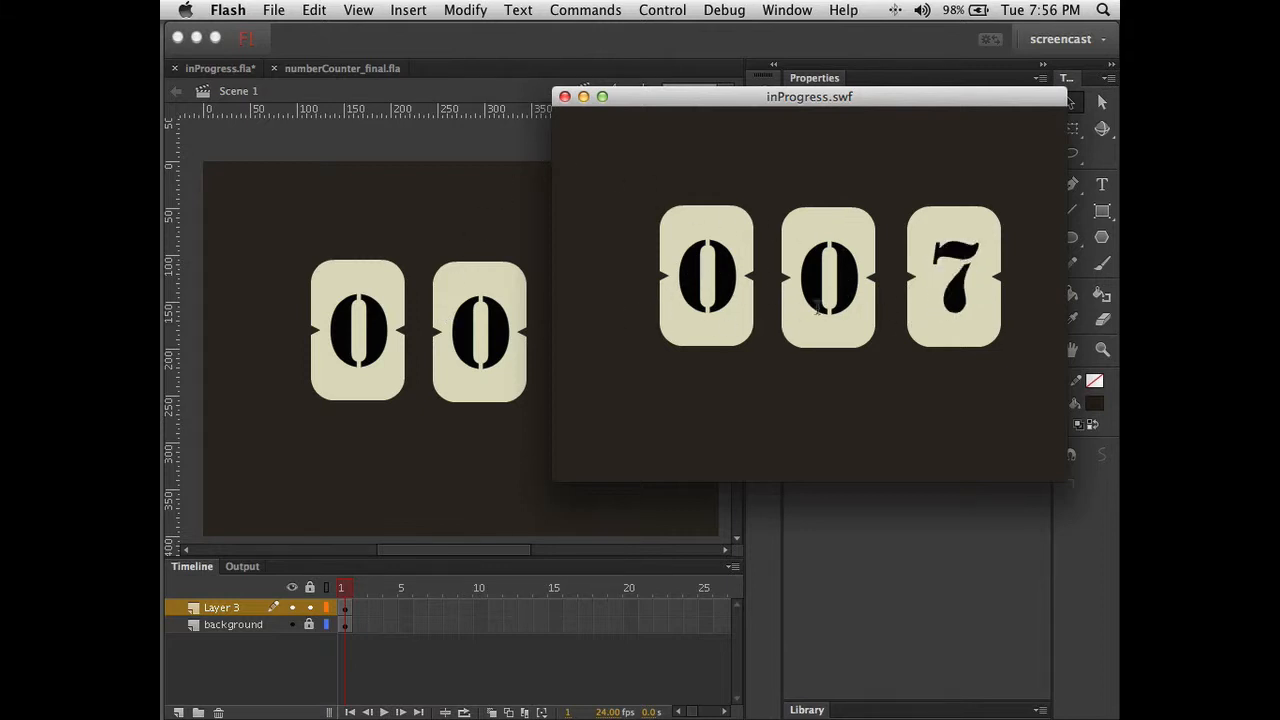
left_click(567, 98)
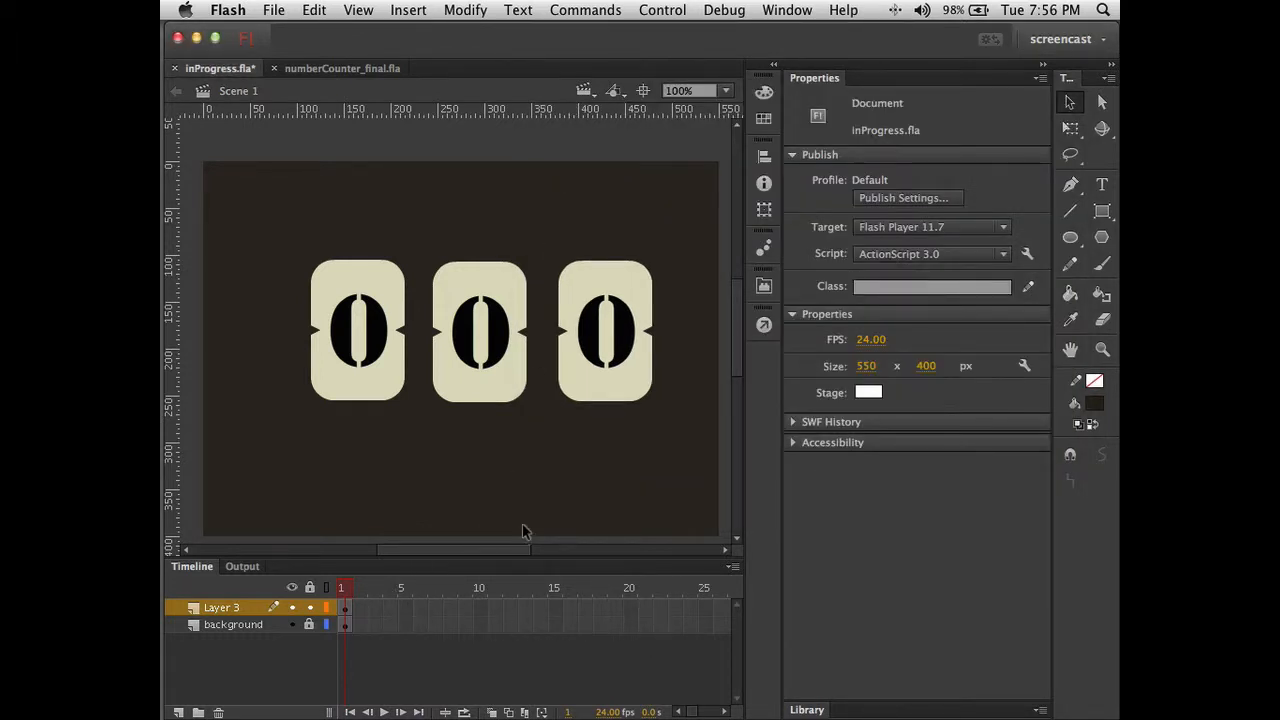
Change the behavior of the tens digit and hundreds digit instances from Graphic to Movie Clip.
left_click(510, 392)
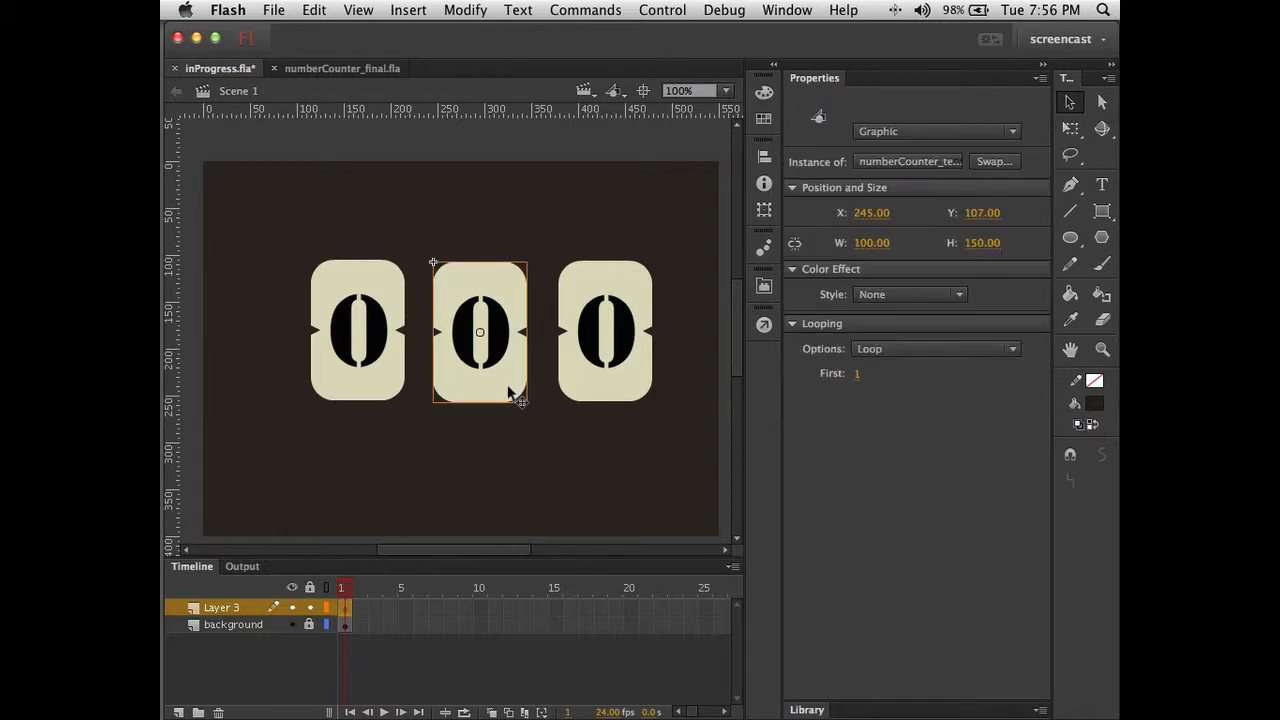
left_click(894, 131)
left_click(893, 151)
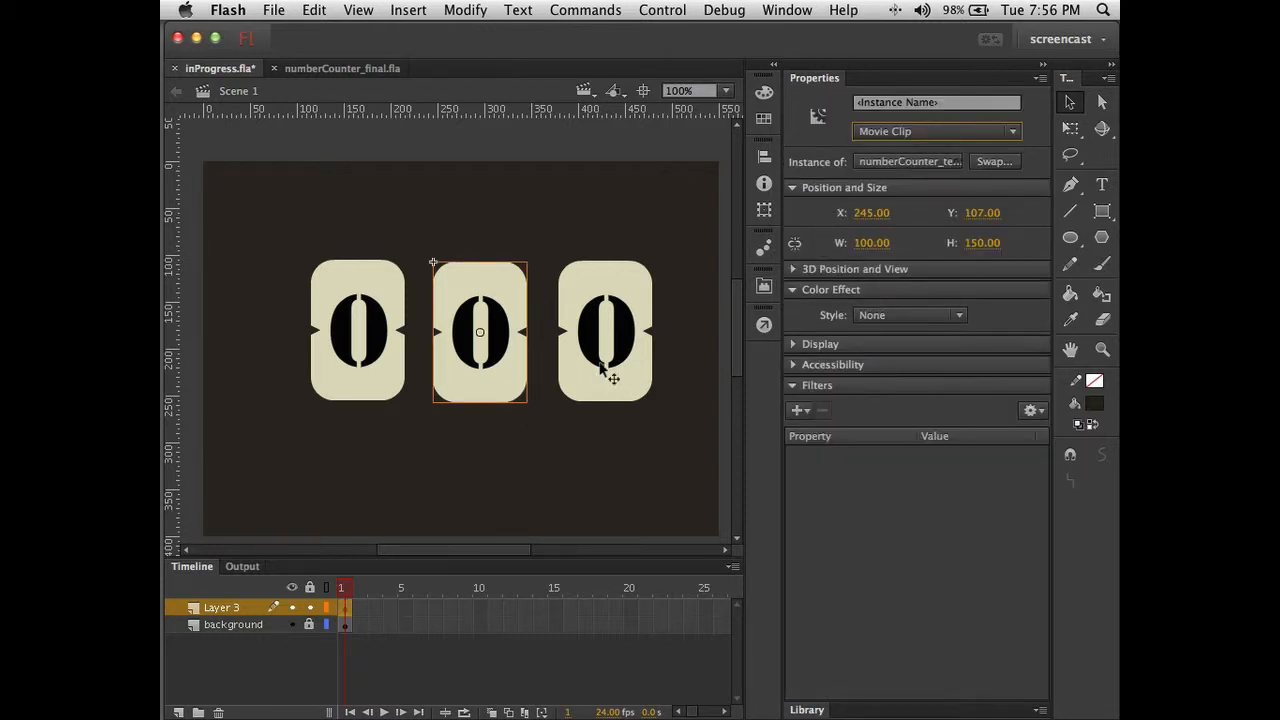
left_click(383, 368)
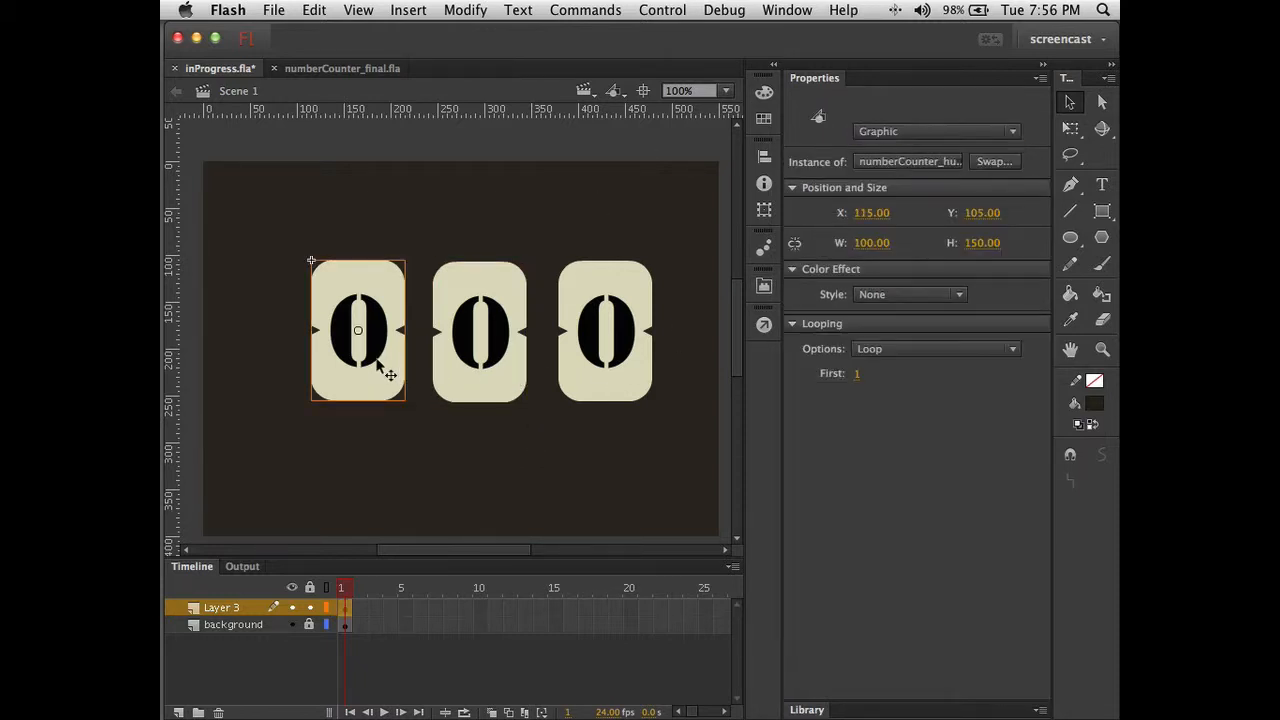
left_click(895, 133)
left_click(898, 151)
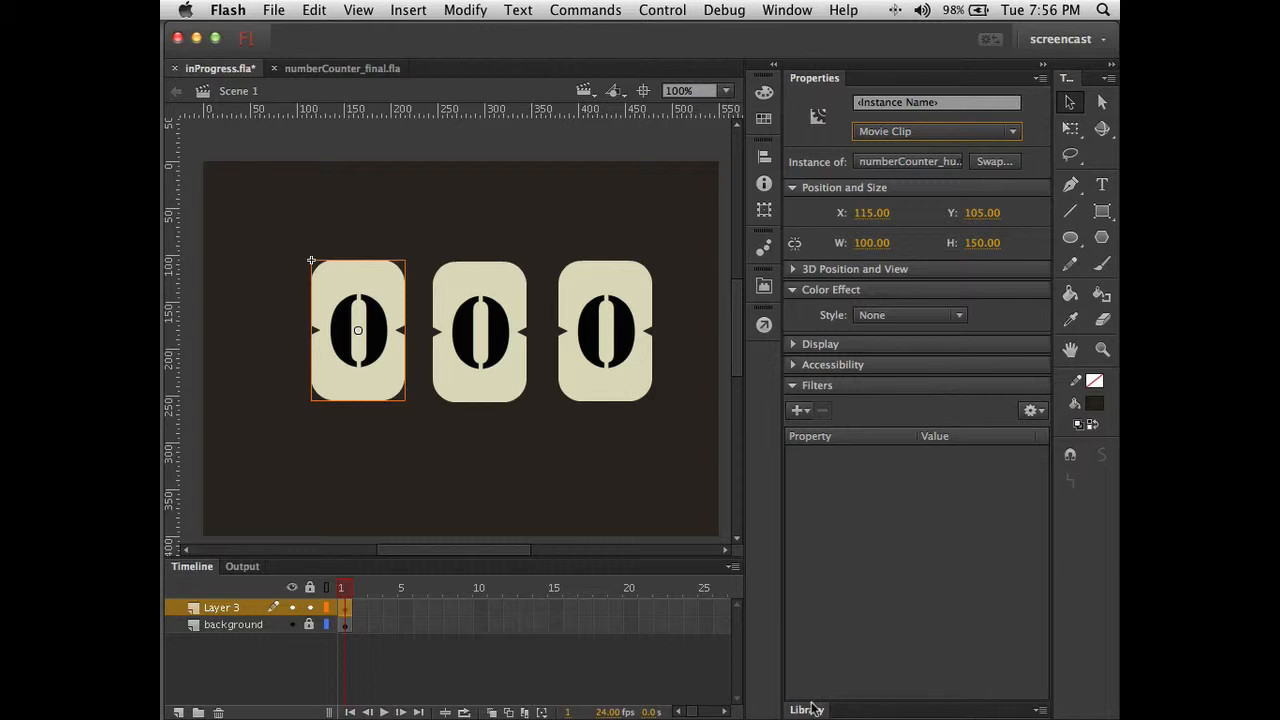
Test the movie to check how the three movie clip digits count together.
left_click(444, 486)
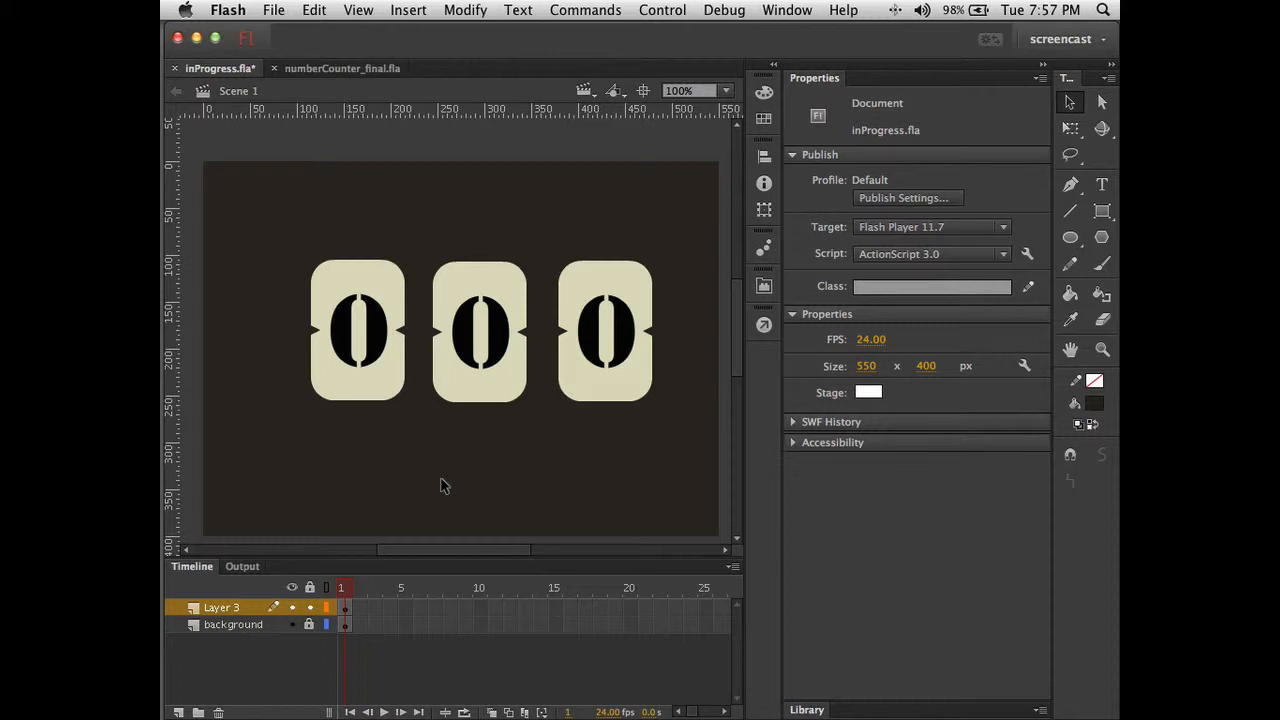
key("super+Return")
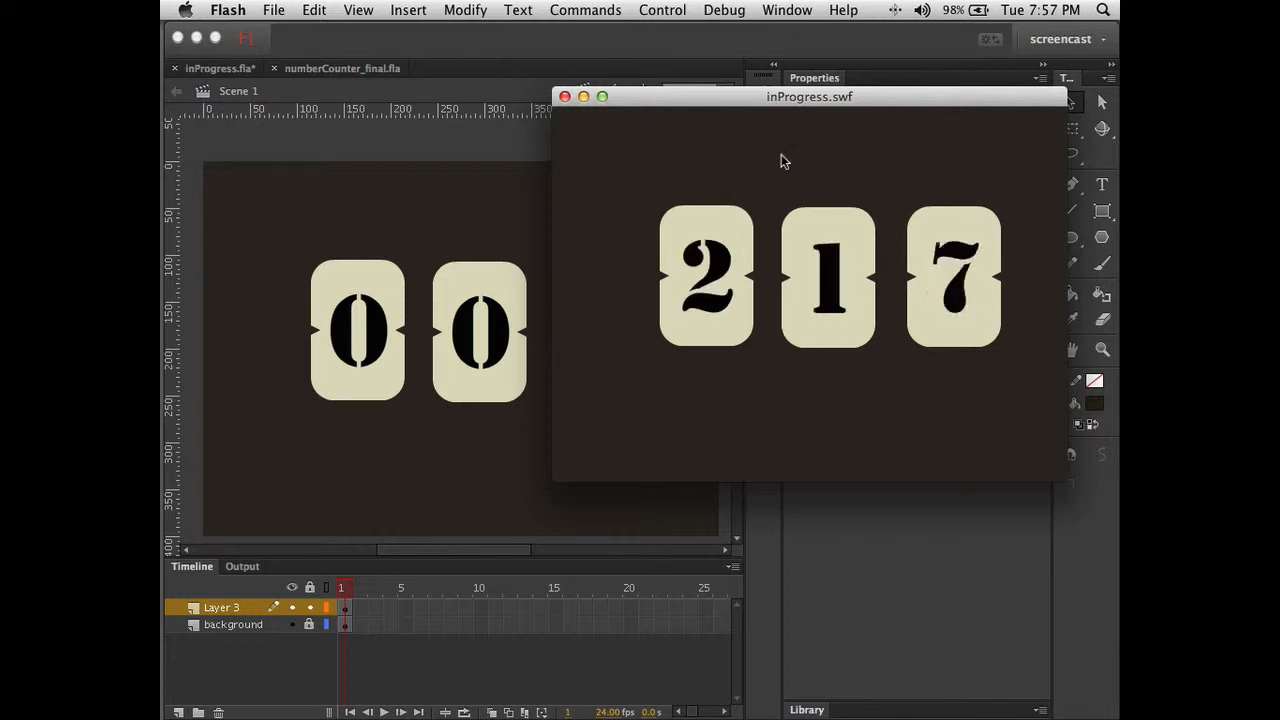
left_click(565, 96)
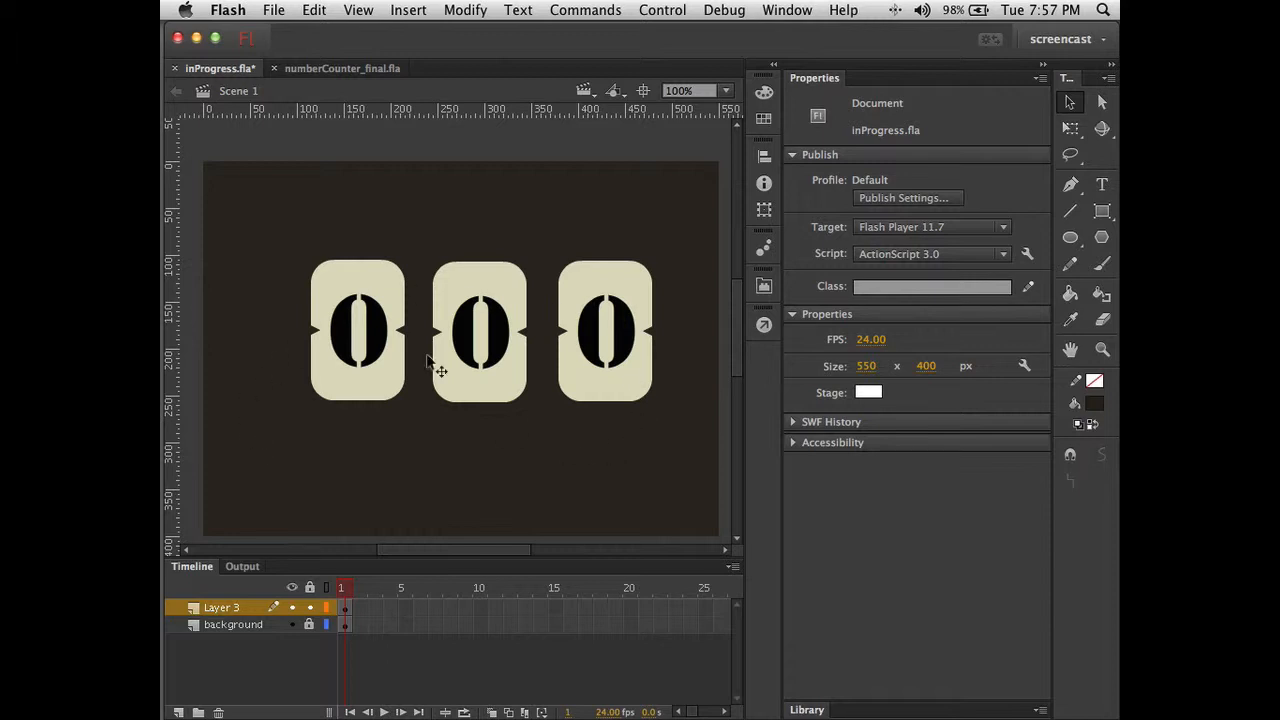
Convert the three digit instances together into a Movie Clip symbol named digitalClock.
left_click(409, 12)
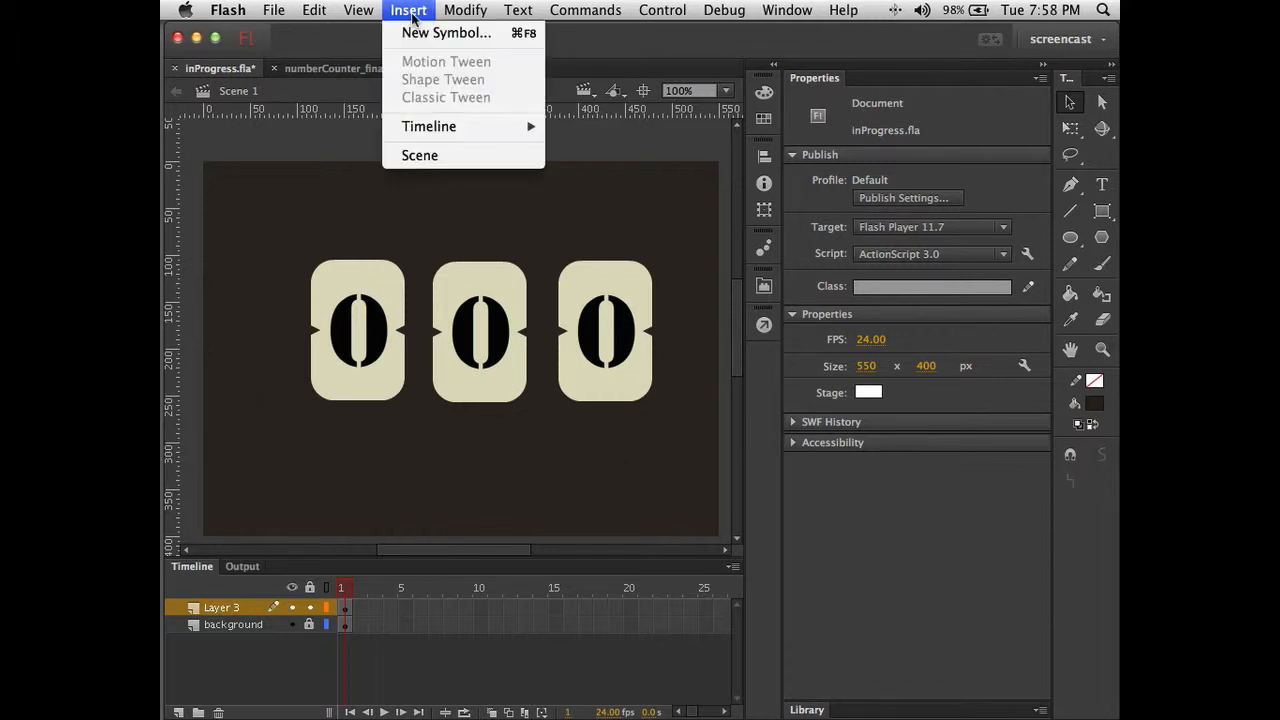
left_click(416, 12)
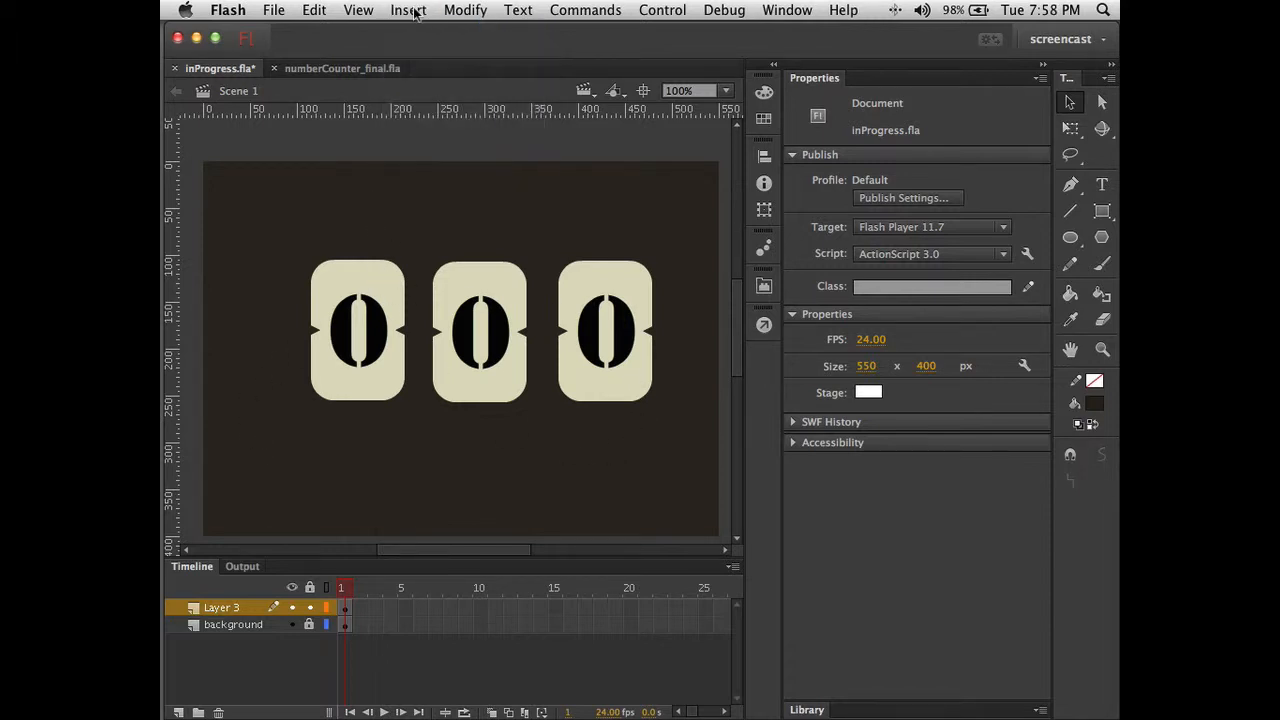
left_click_drag(268, 212, 668, 440)
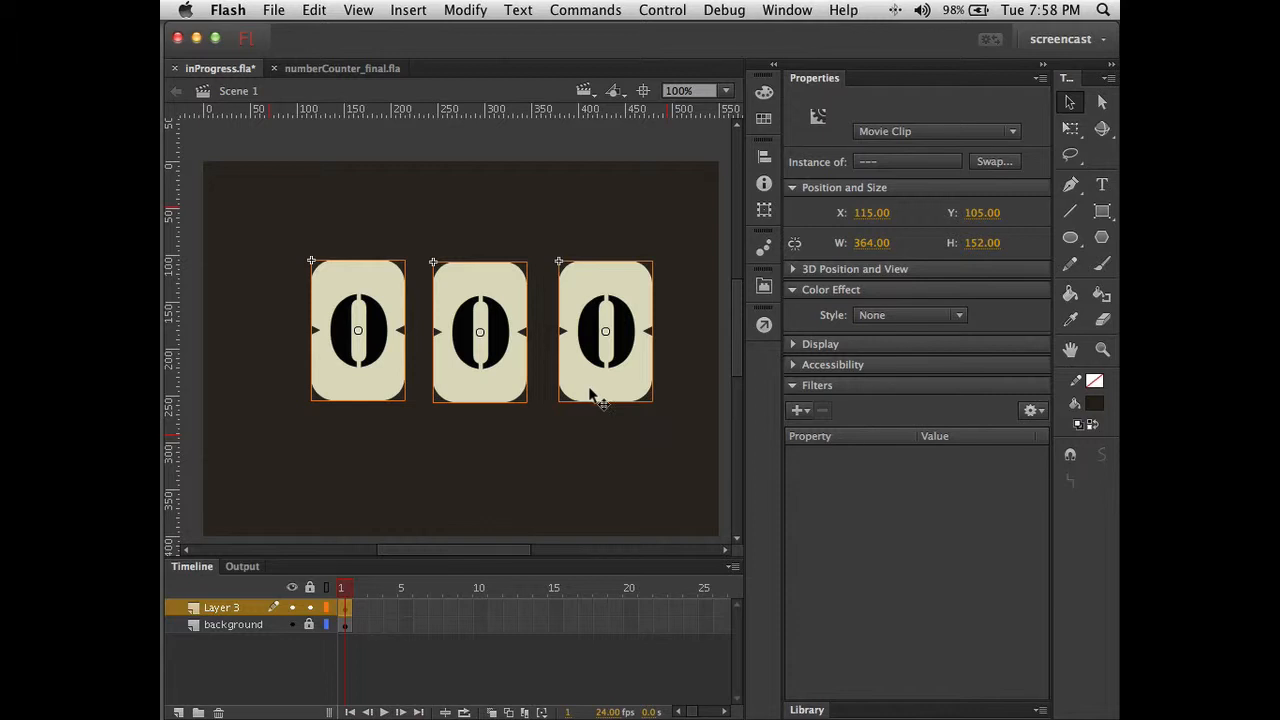
right_click(481, 388)
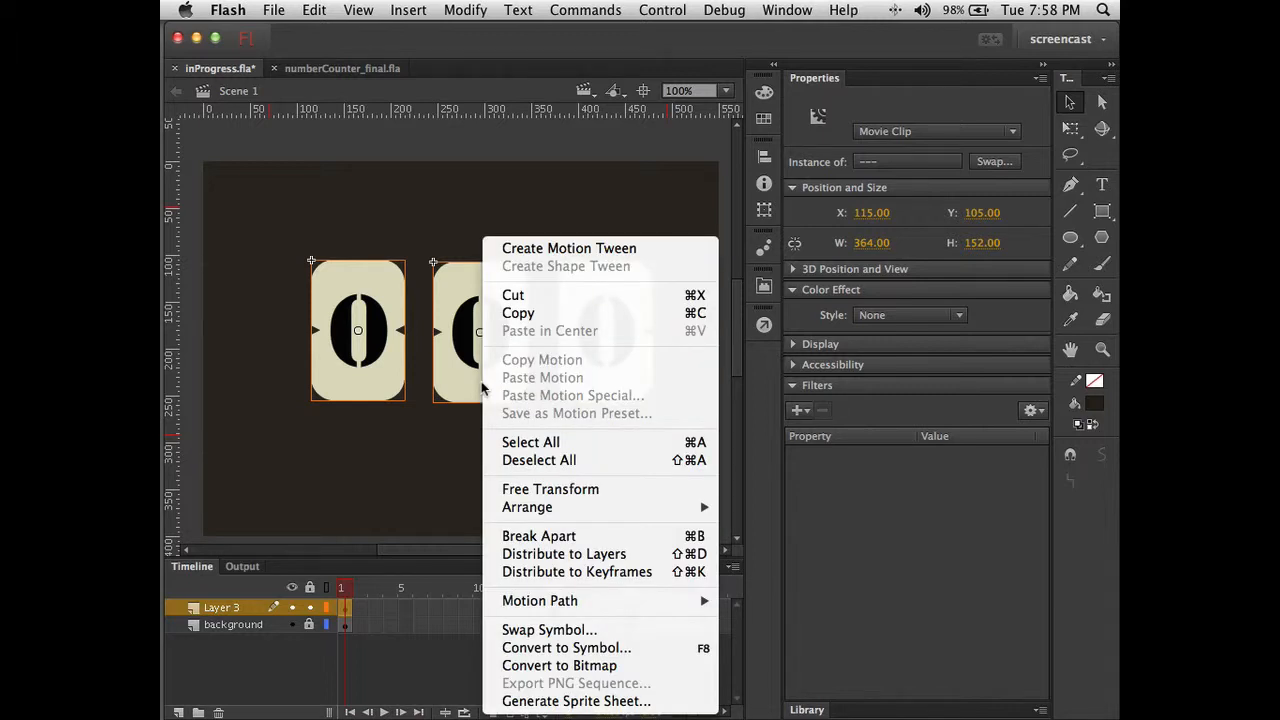
left_click(575, 647)
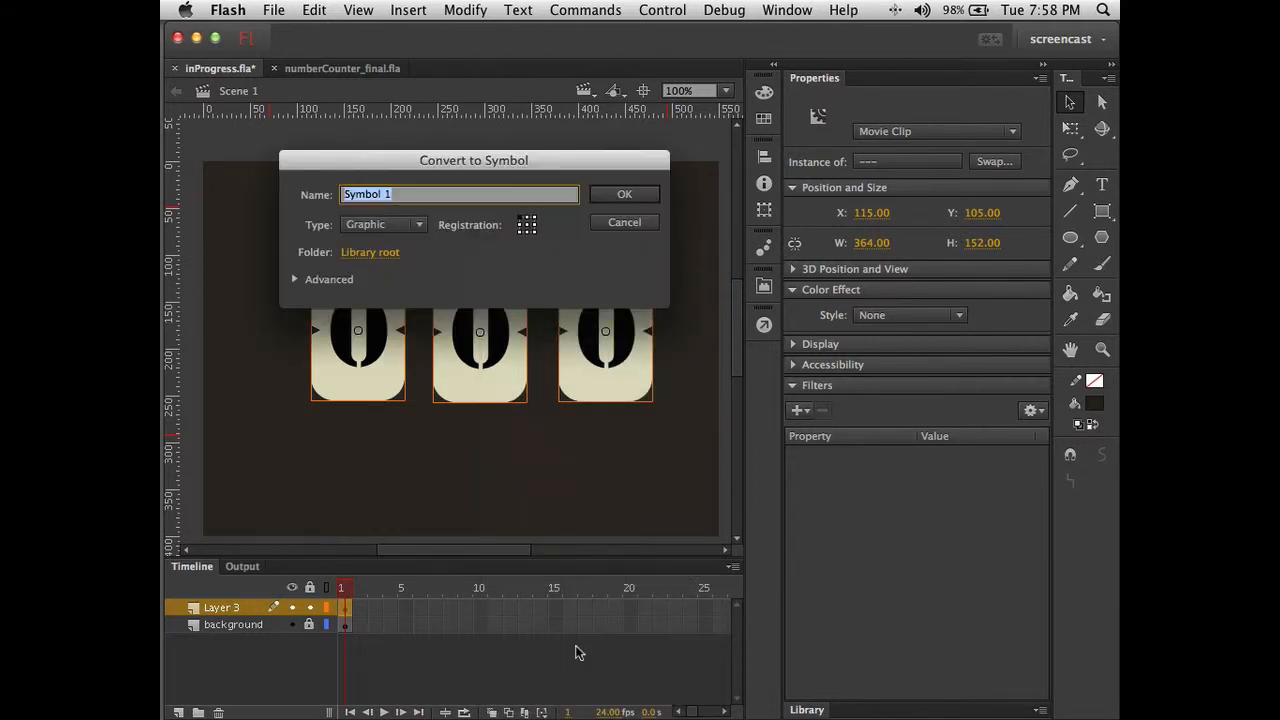
type("digitalClock")
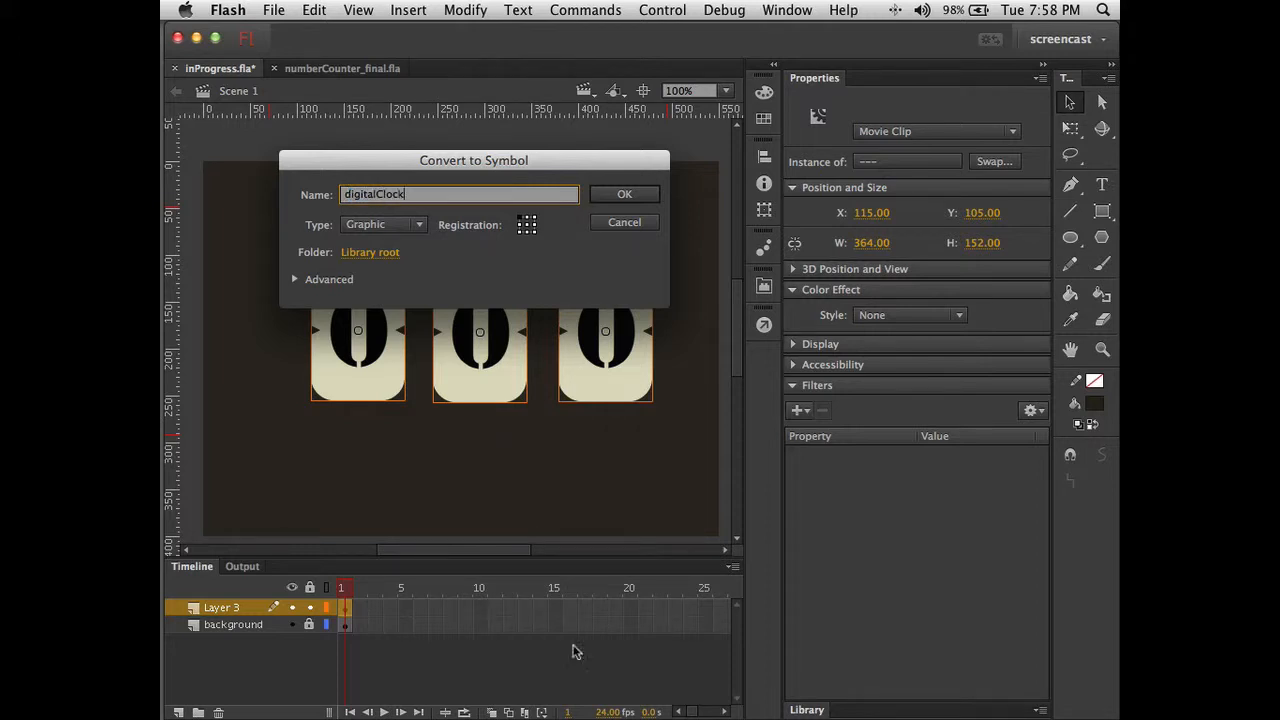
left_click(416, 226)
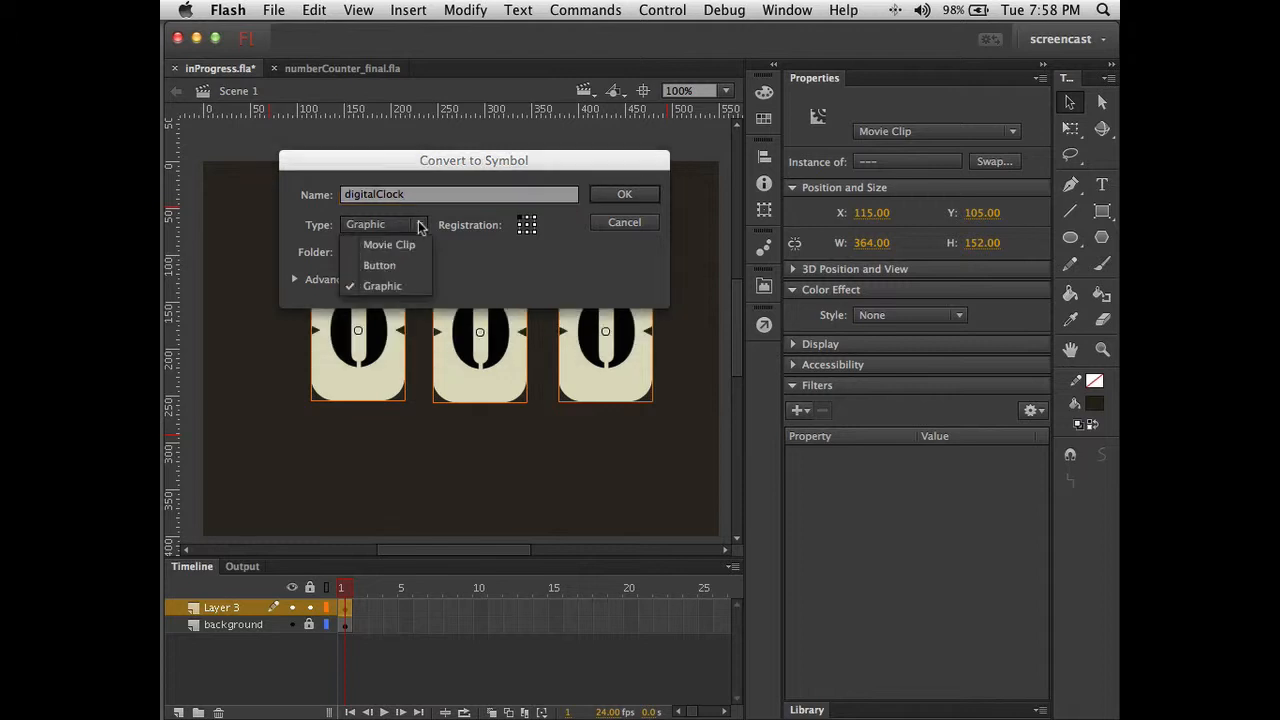
left_click(409, 246)
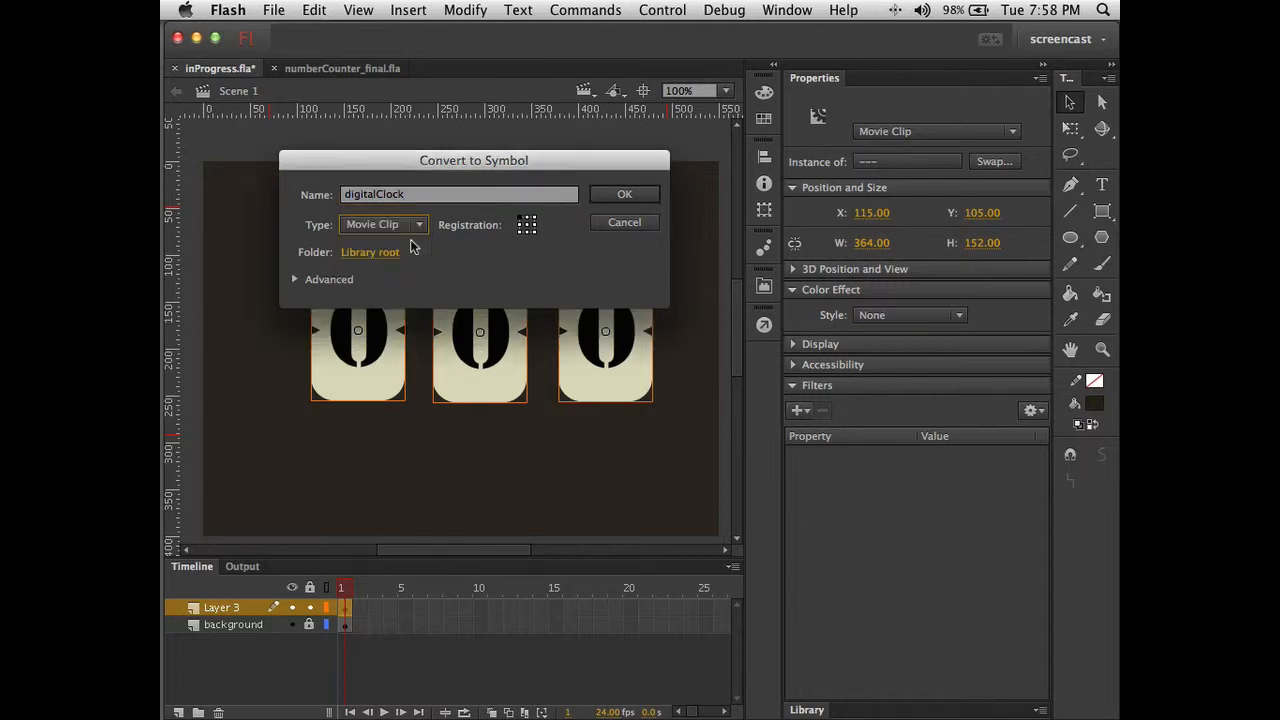
left_click(625, 195)
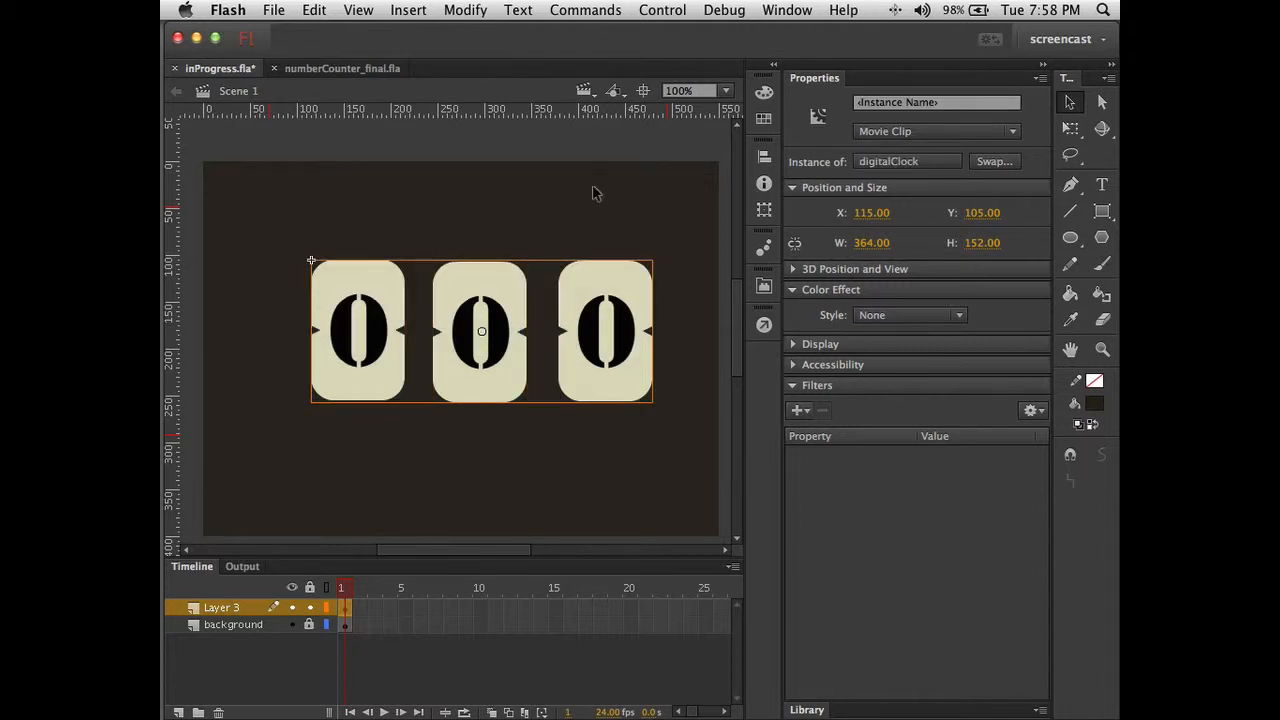
Test the movie to check that the nested digitalClock clip plays.
left_click(594, 192)
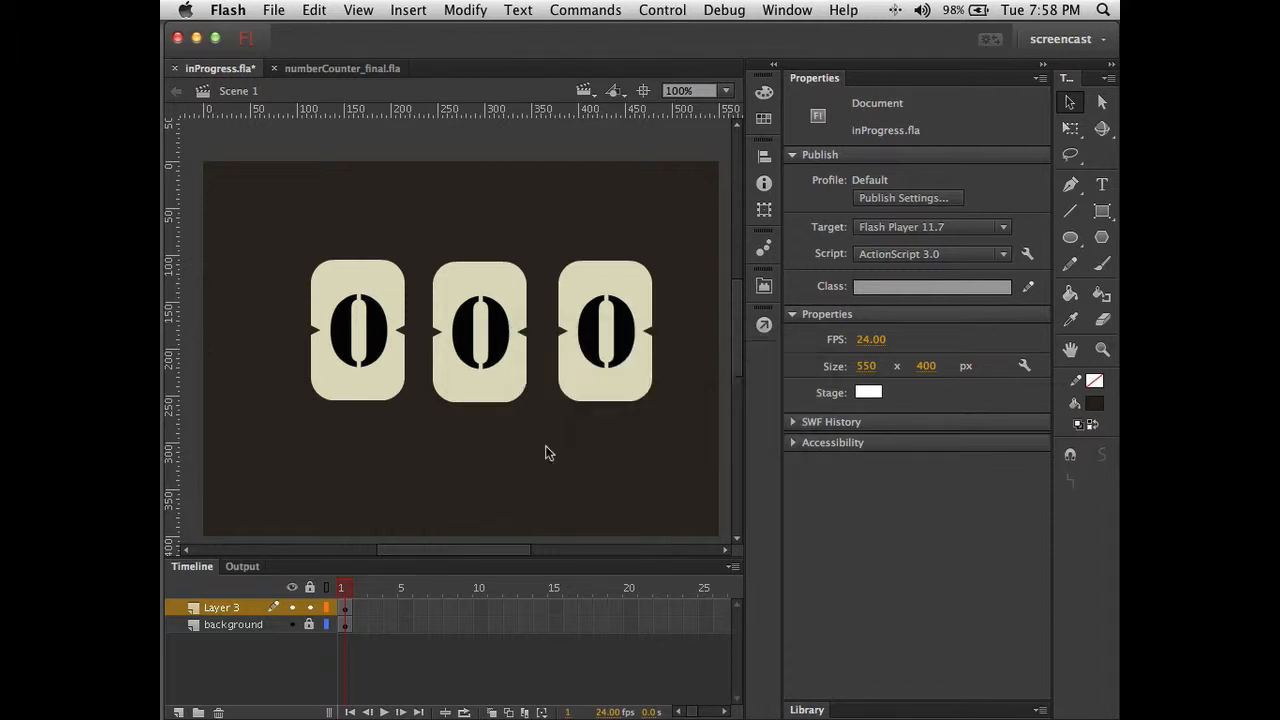
key("super+Return")
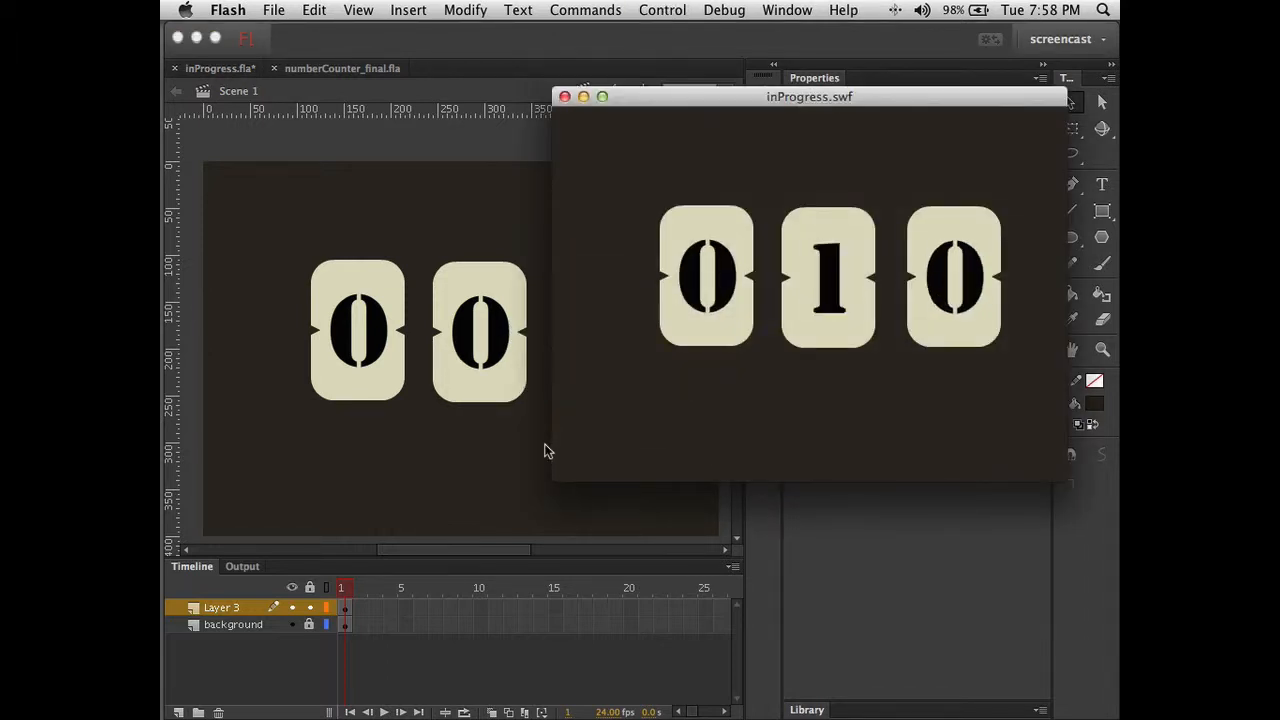
left_click(564, 96)
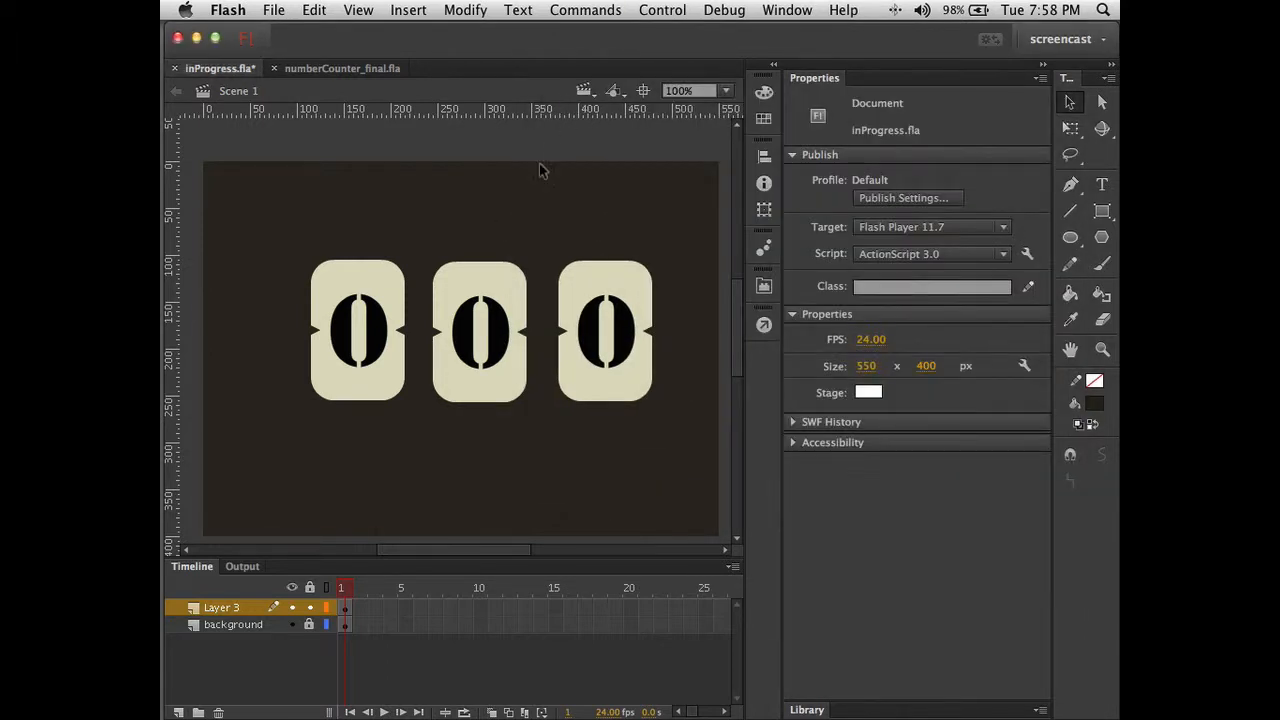
Place a duplicate of the digitalClock instance below the original, at about X 105, Y 209, and test the movie.
left_click(570, 305)
left_click_drag(569, 301, 559, 397)
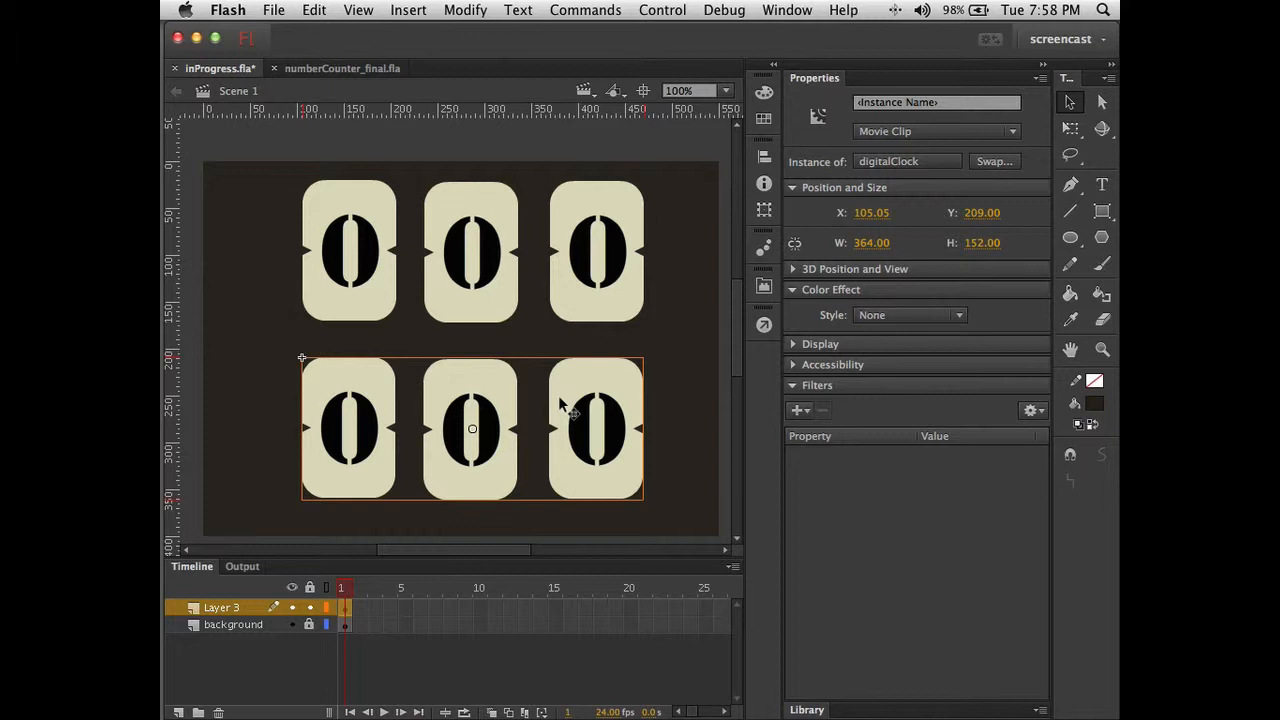
key("super+Return")
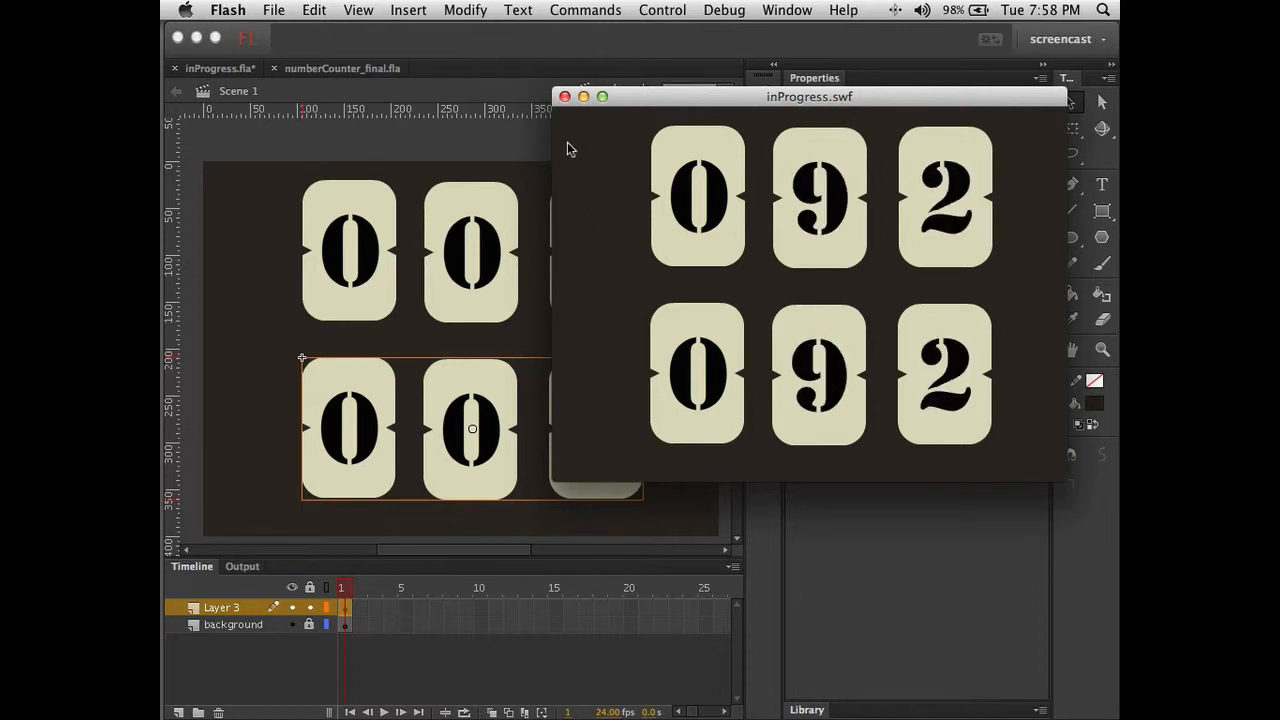
left_click(565, 97)
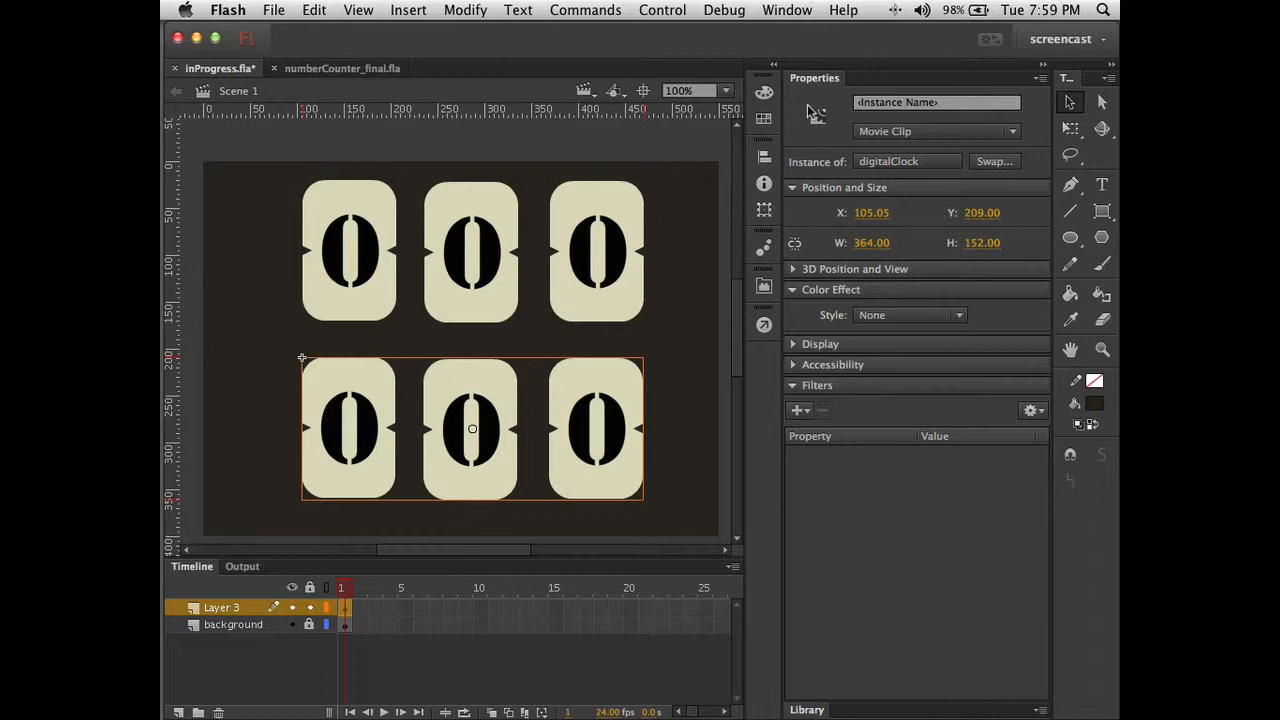
Open the lower digitalClock clip for editing and add a Drop Shadow filter to its ones digit instance.
left_click(814, 708)
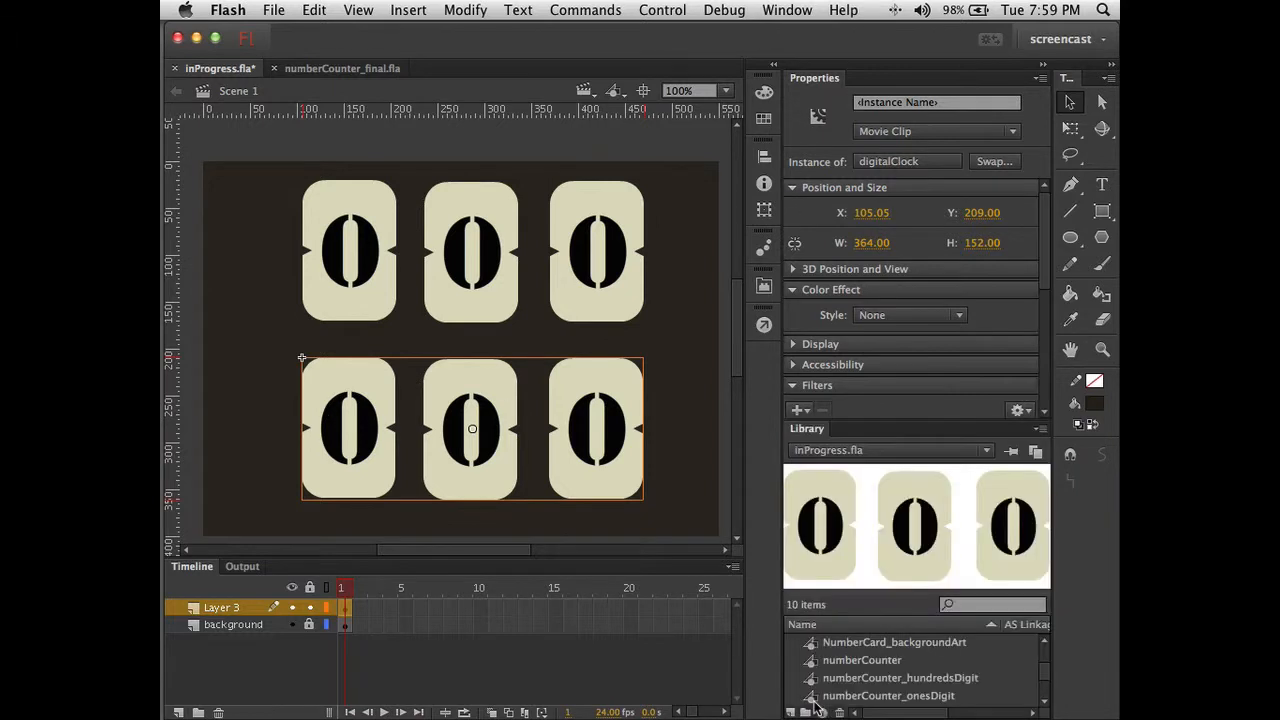
left_click(710, 436)
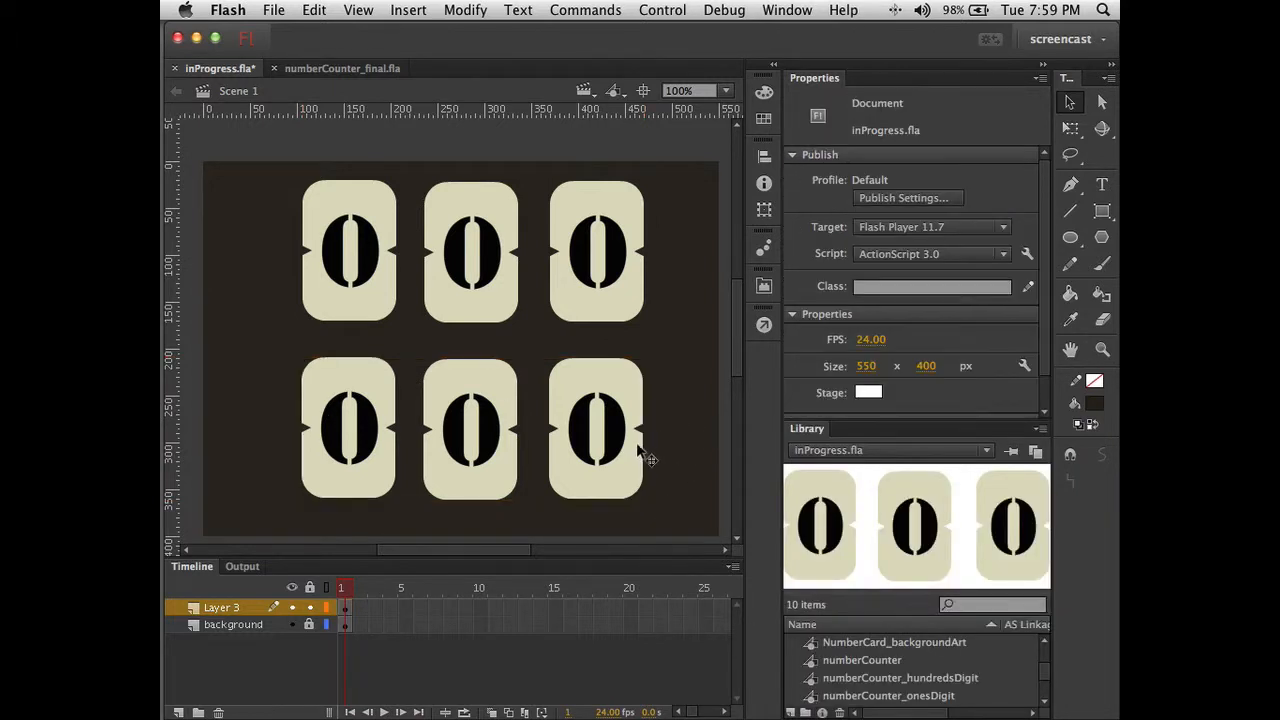
left_click(639, 450)
double_click(646, 459)
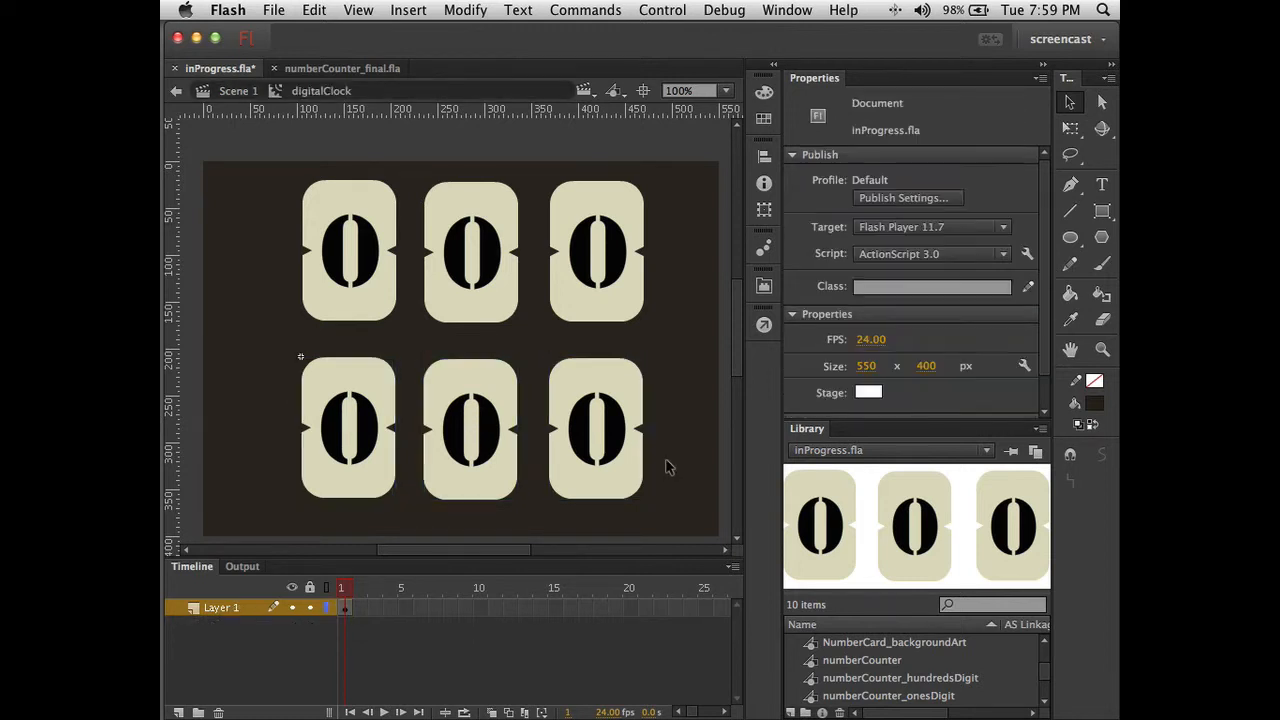
left_click(634, 470)
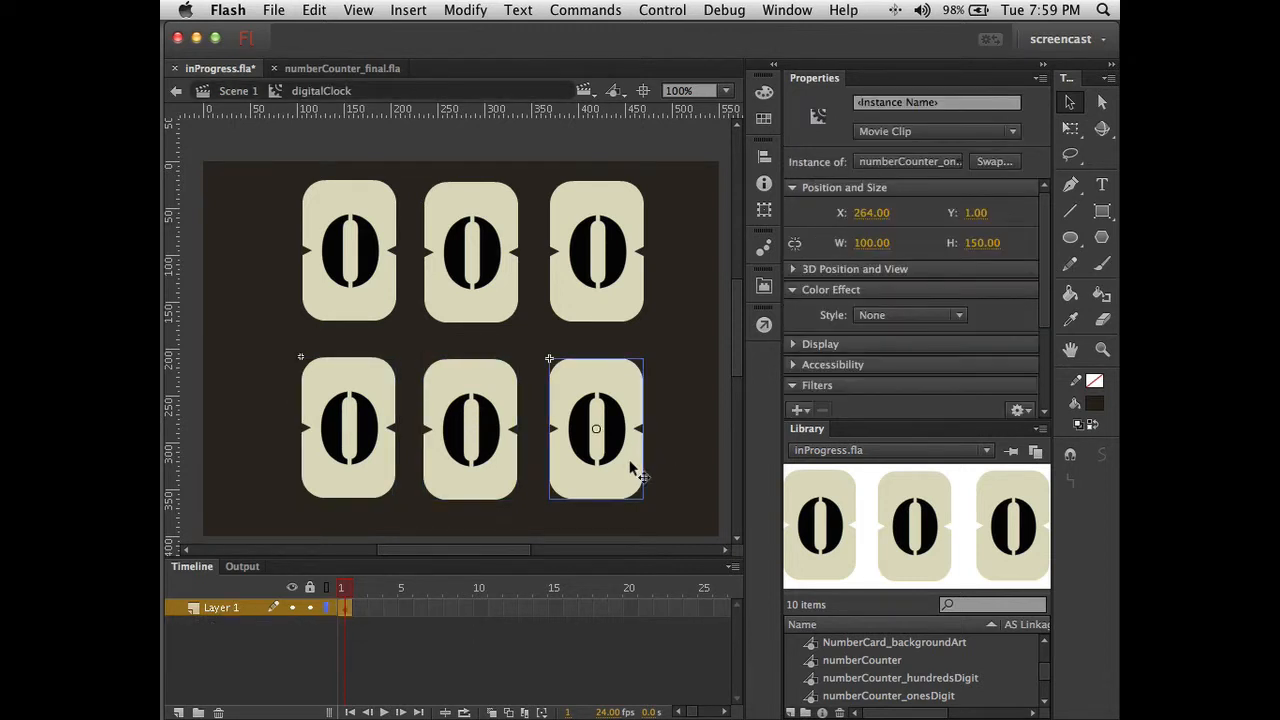
double_click(806, 428)
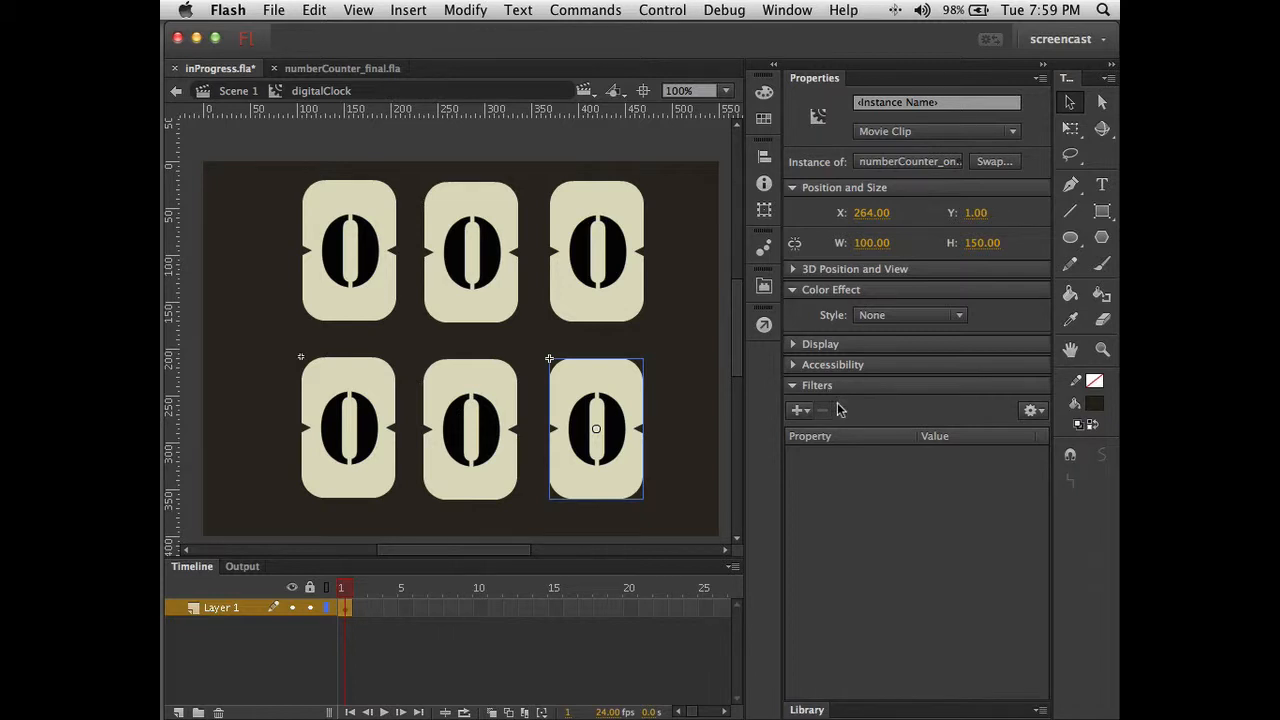
left_click(627, 428)
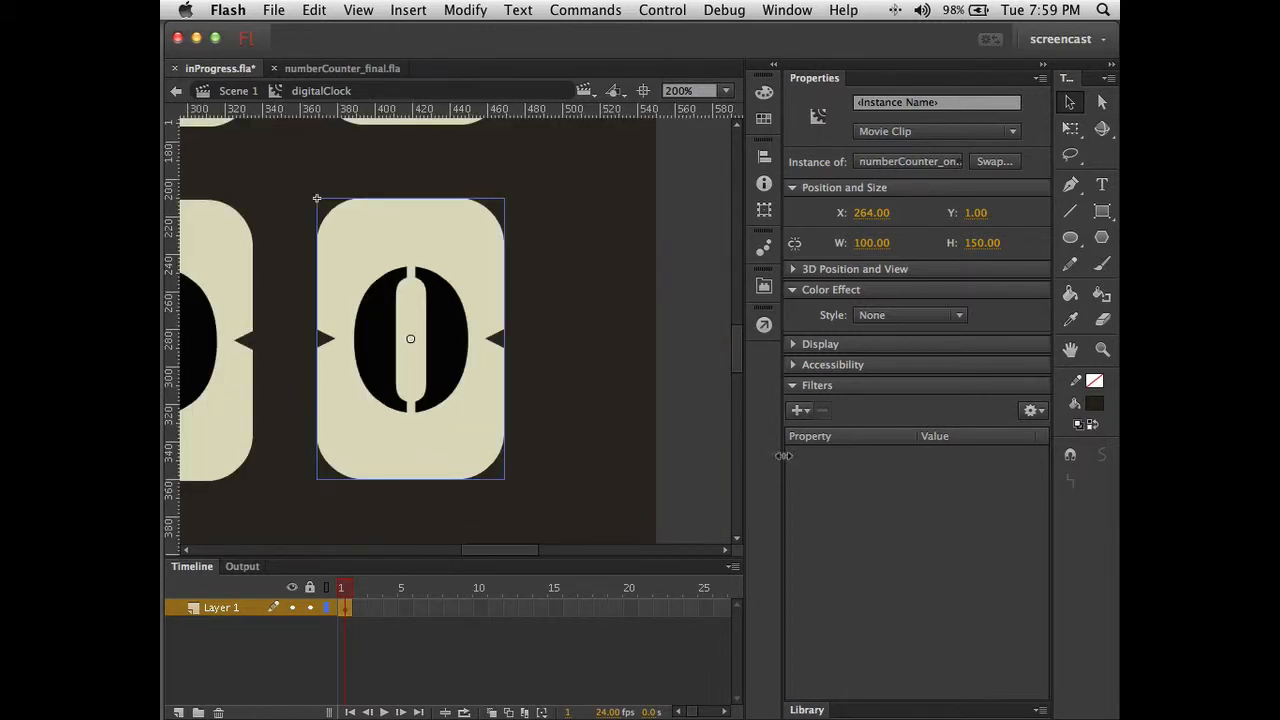
left_click(797, 410)
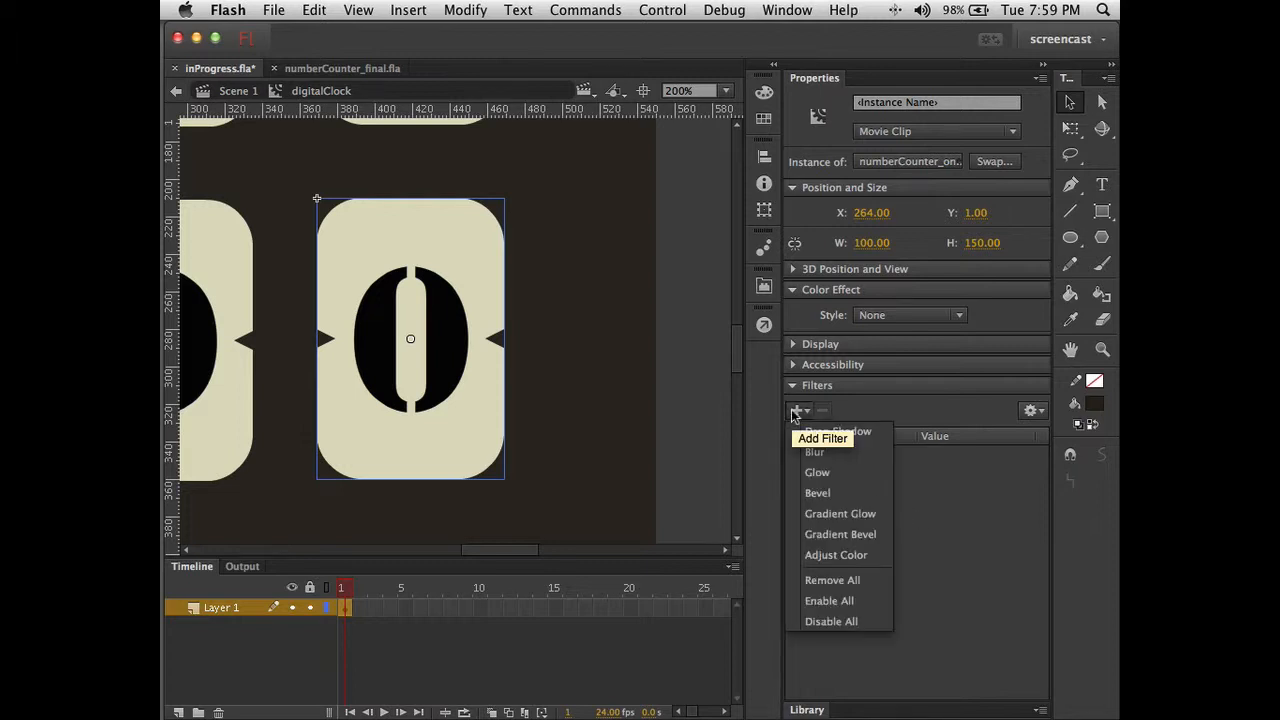
left_click(838, 432)
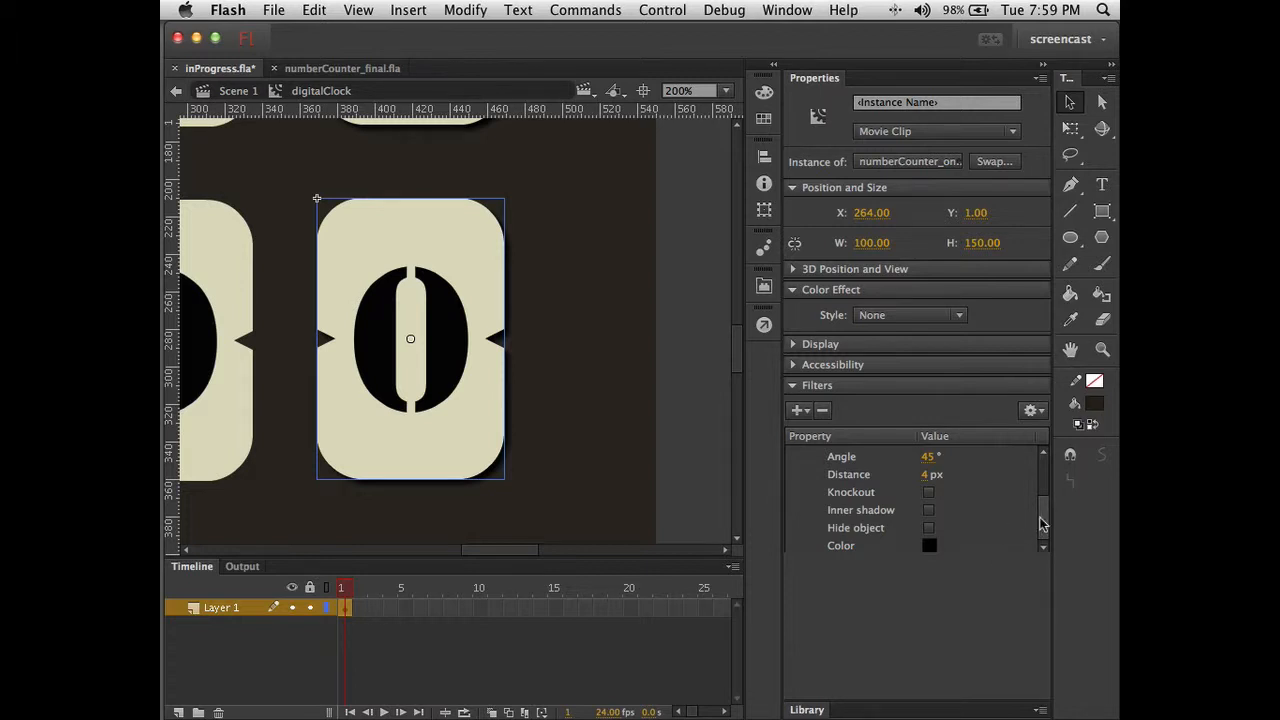
Set the ones digit's drop shadow strength to 32% and inspect the shadow at the card's lower corner.
scroll(1040, 522, "up", 1)
scroll(1040, 522, "down", 1)
scroll(1040, 522, "up", 4)
scroll(1040, 522, "up", 1)
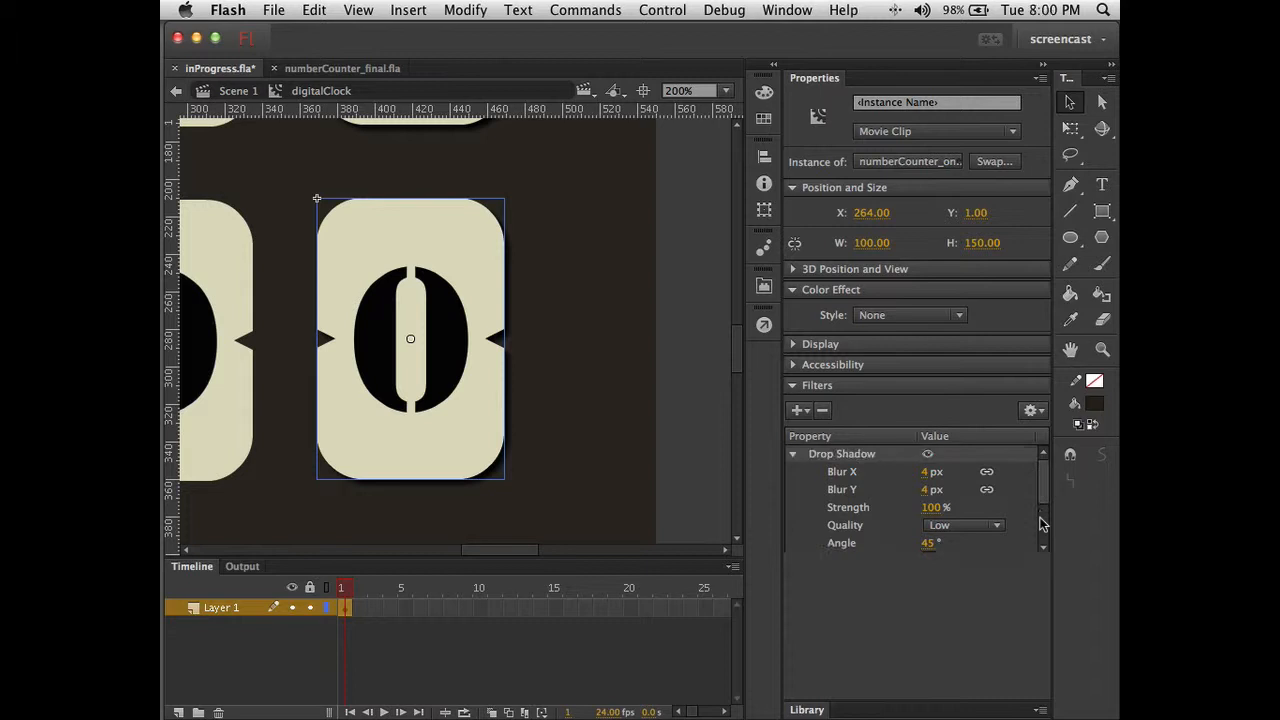
scroll(1040, 522, "down", 3)
scroll(1040, 522, "up", 3)
left_click_drag(932, 515, 873, 515)
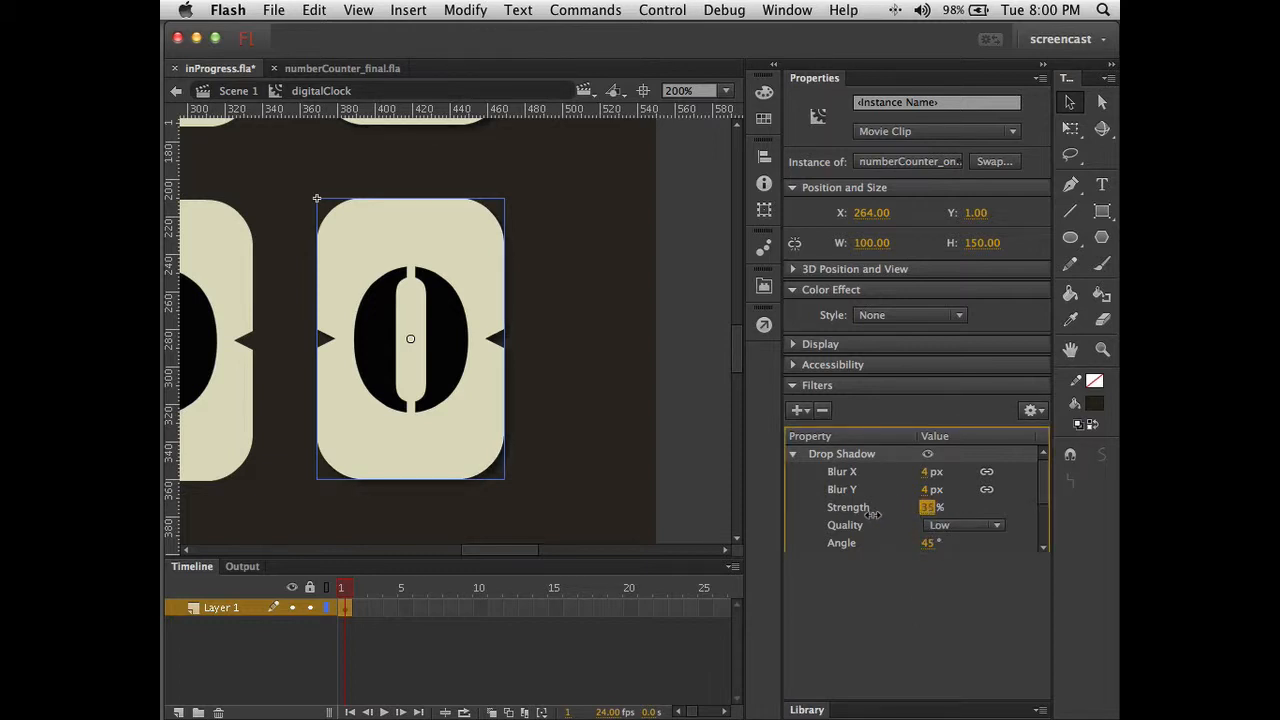
left_click(565, 455)
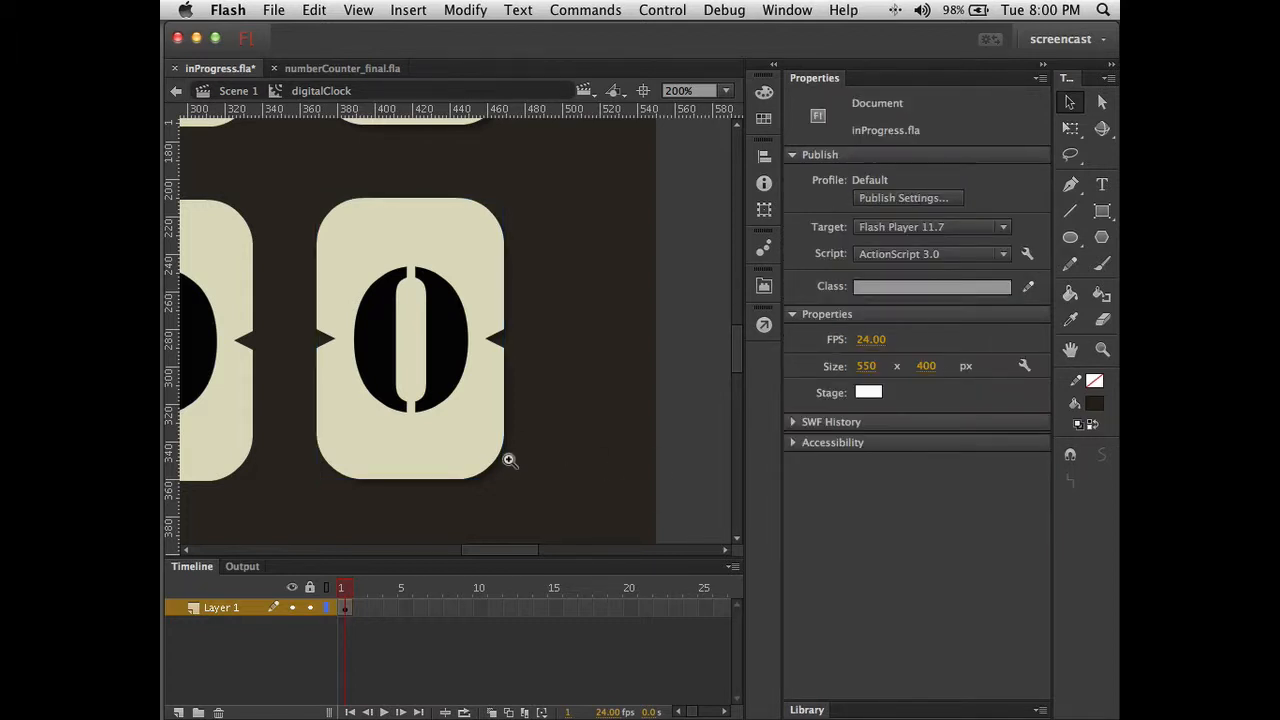
key("super+equal")
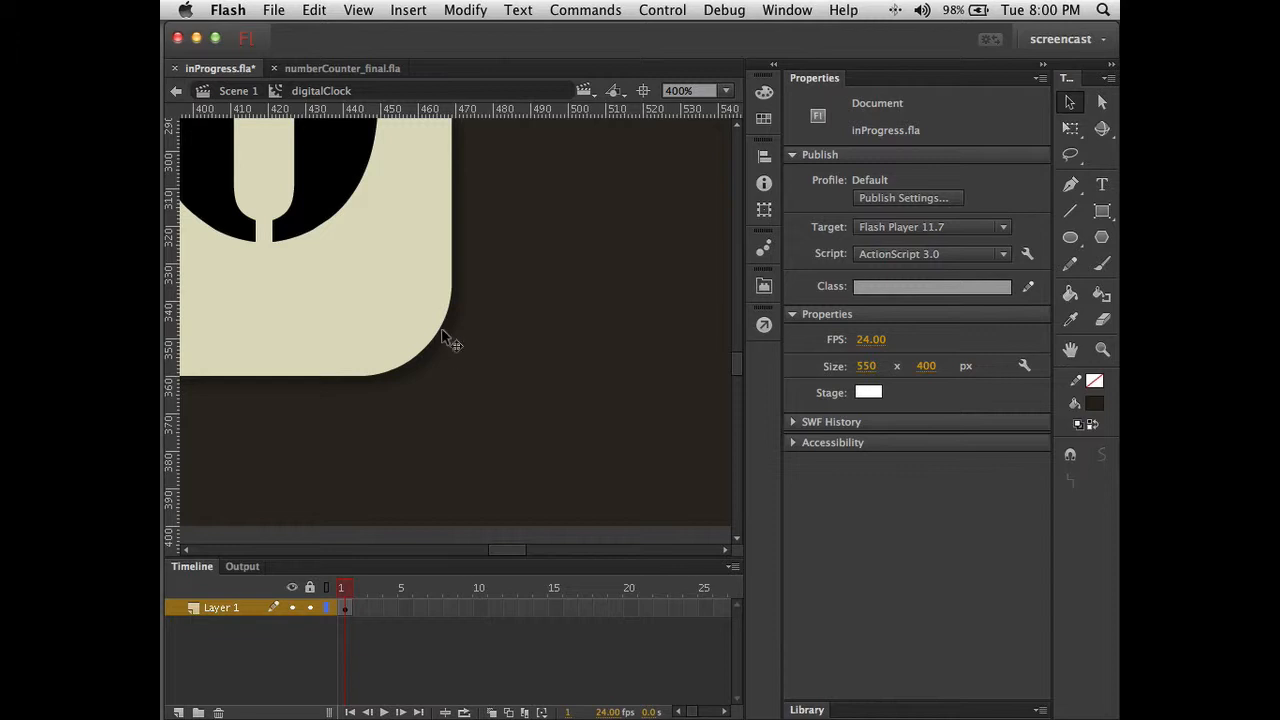
left_click(381, 304)
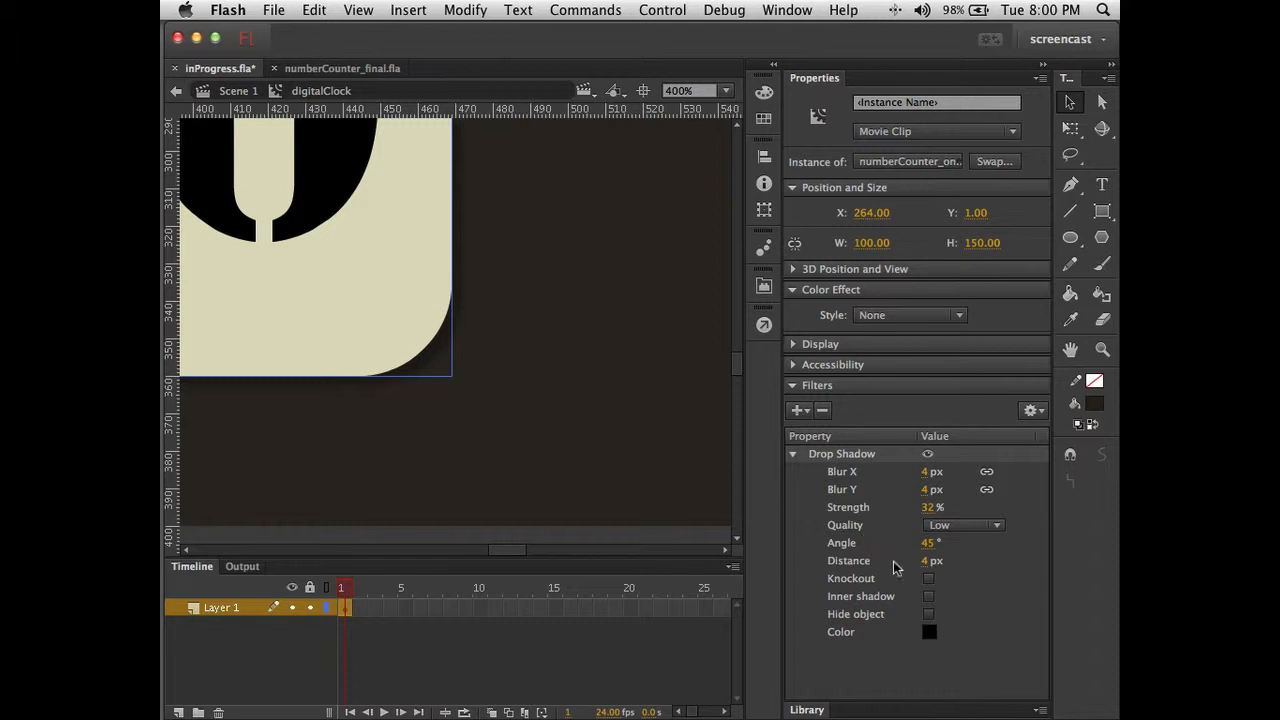
Set the ones digit's drop shadow to 52% strength, 6 px distance and 13 px blur in both directions.
left_click(930, 510)
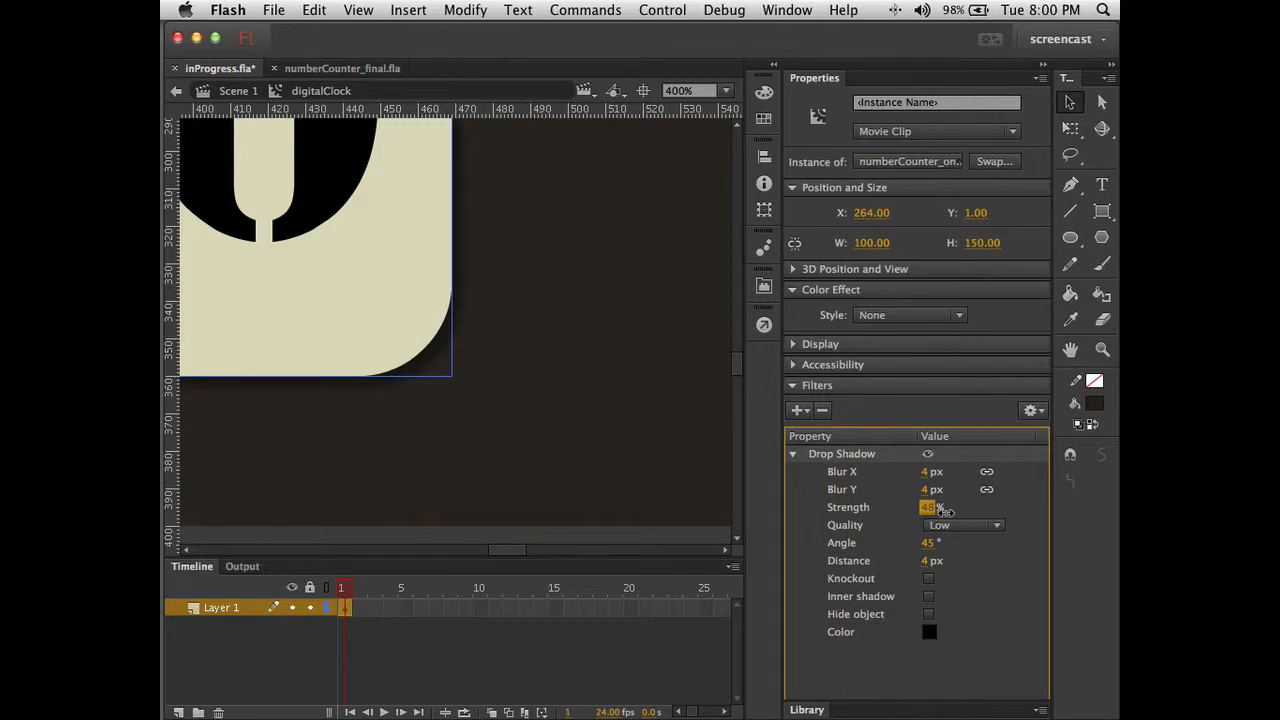
left_click_drag(945, 511, 950, 511)
left_click(925, 561)
mouse_move(925, 561)
left_mouse_down()
mouse_move(951, 575)
mouse_move(937, 575)
left_mouse_up()
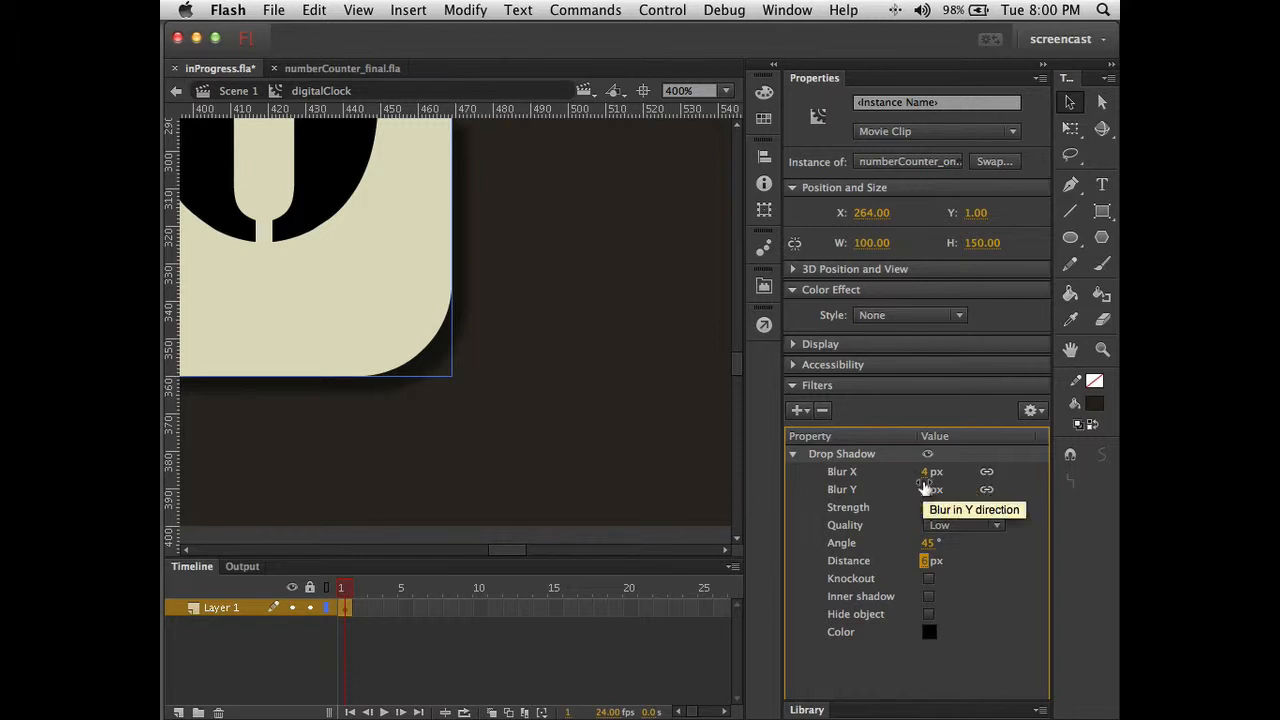
left_click_drag(922, 489, 935, 483)
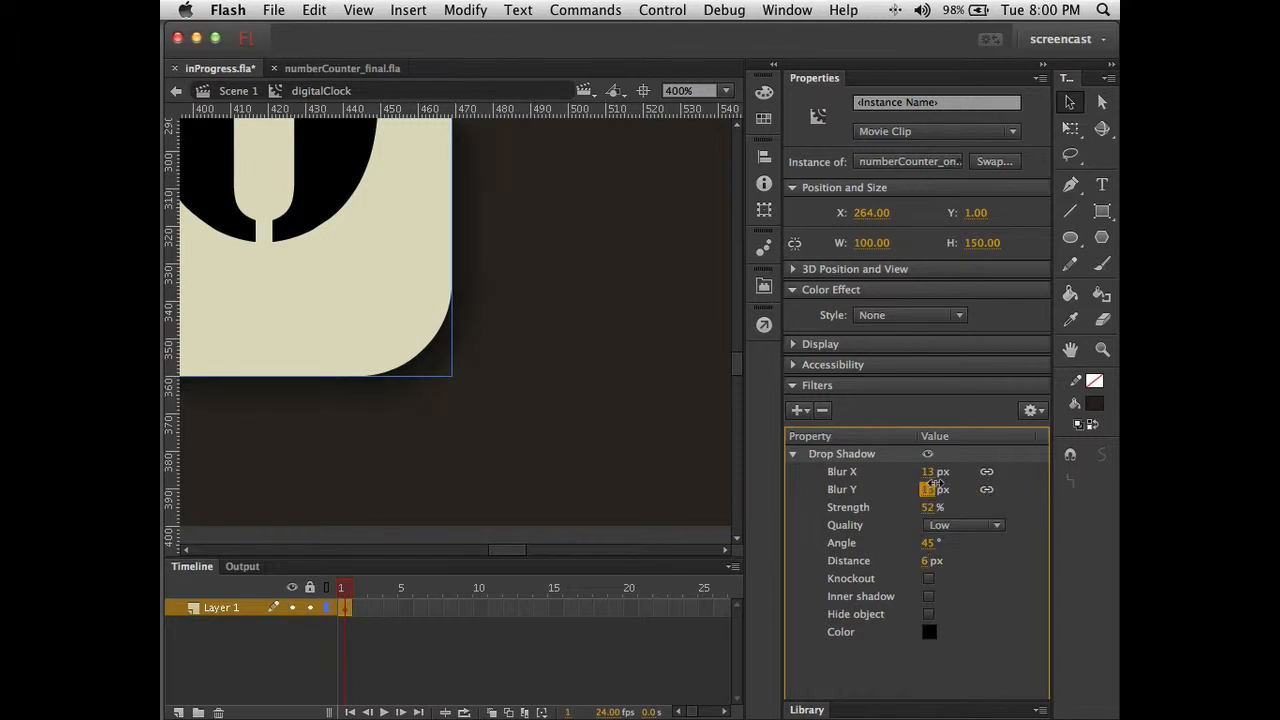
left_click(680, 482)
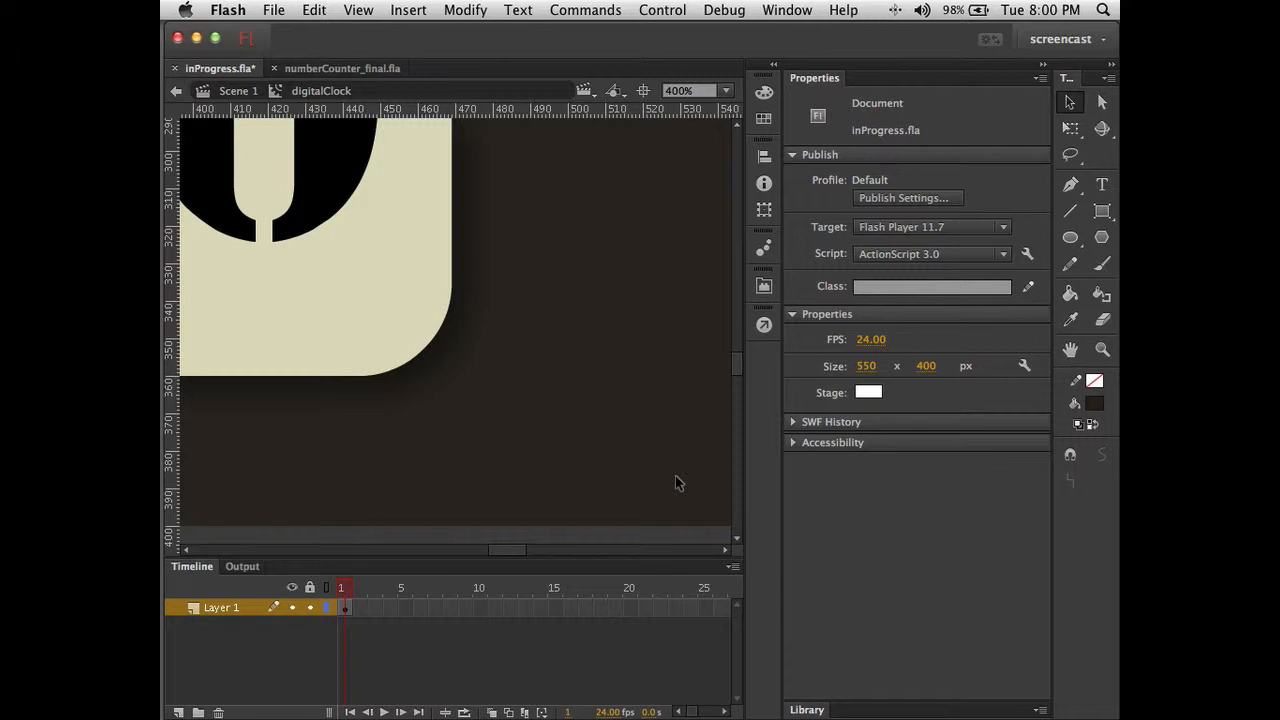
Collapse the ones digit's Drop Shadow settings and add a Bevel filter to the same instance.
left_click(525, 439, "alt+super")
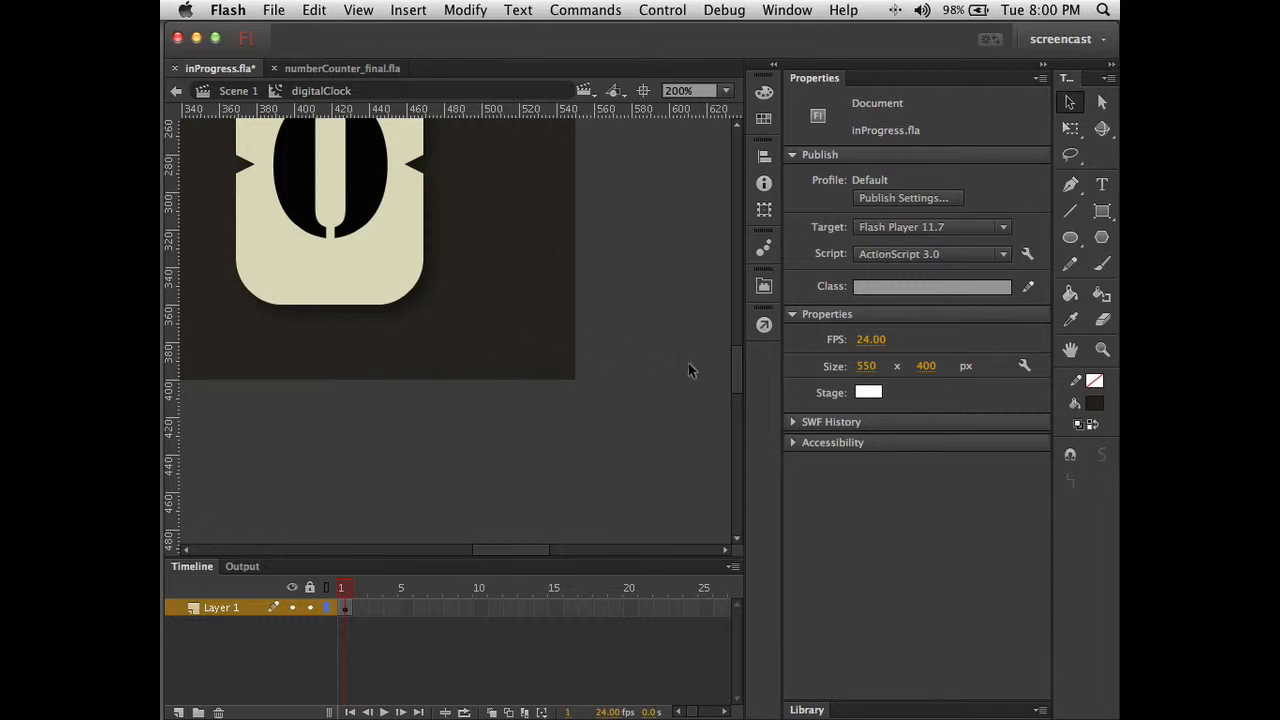
left_click_drag(733, 381, 736, 366)
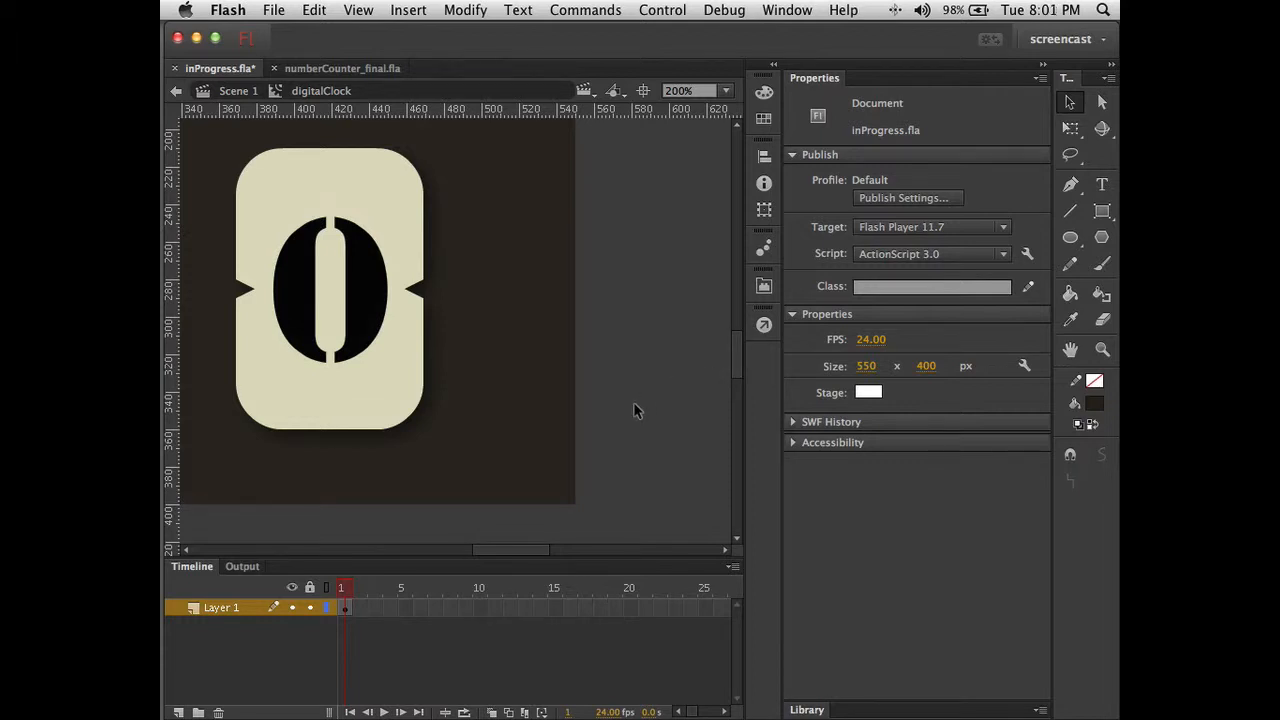
left_click(382, 390)
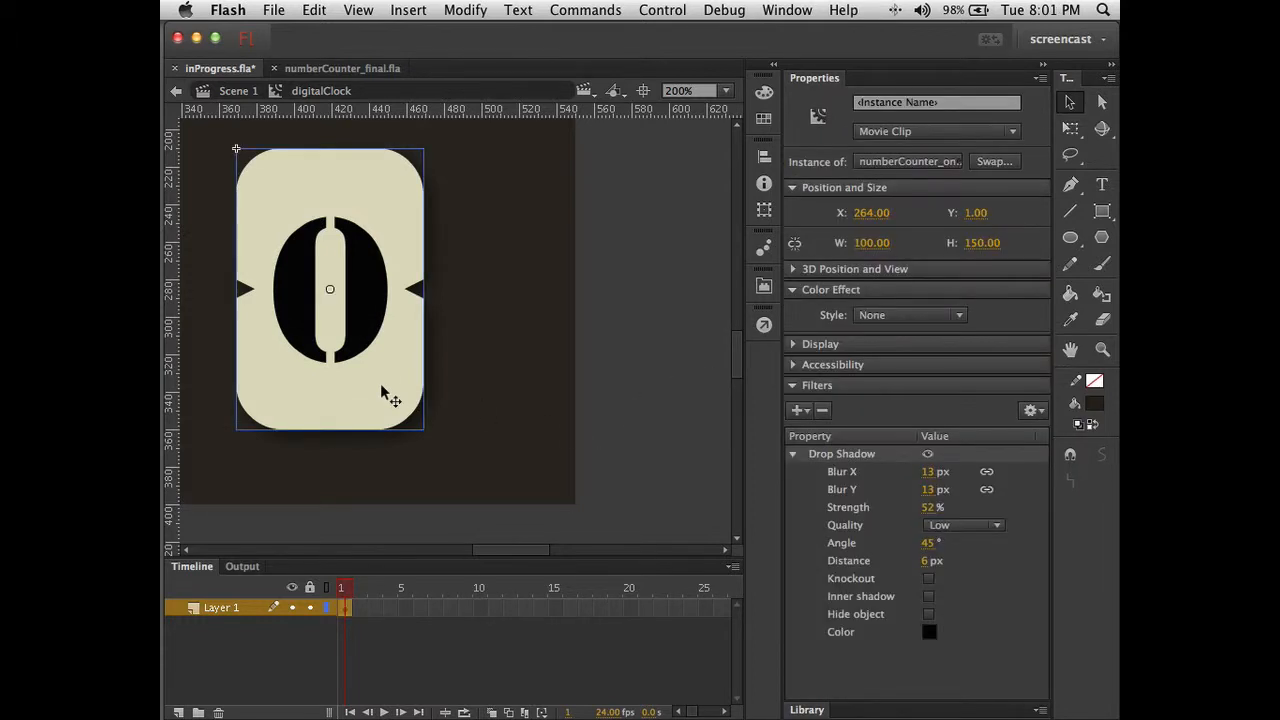
left_click(795, 454)
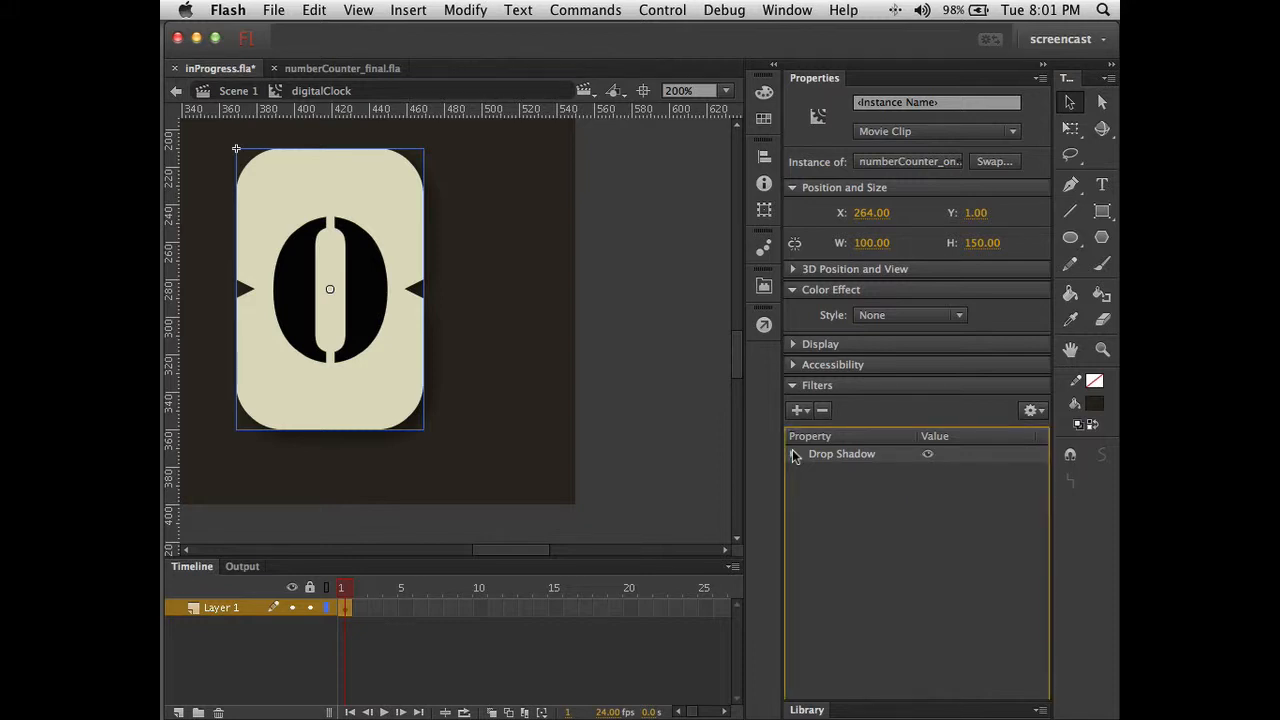
left_click(794, 454)
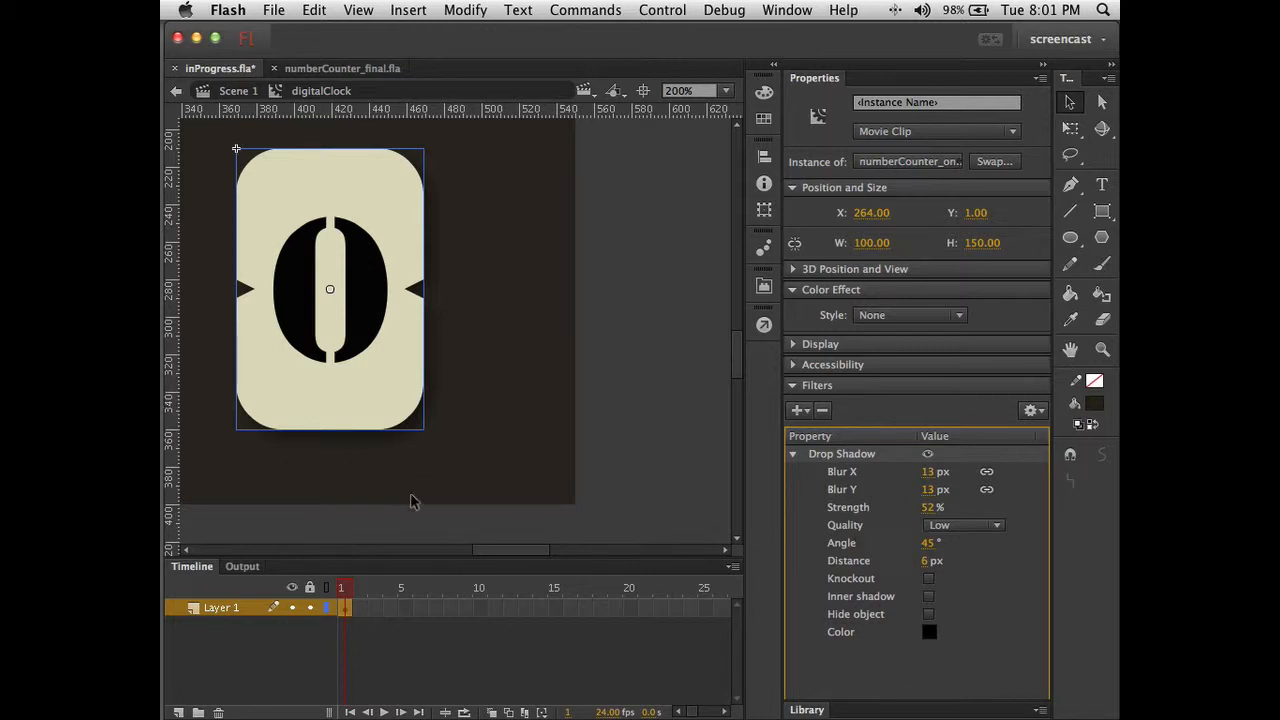
left_click(790, 455)
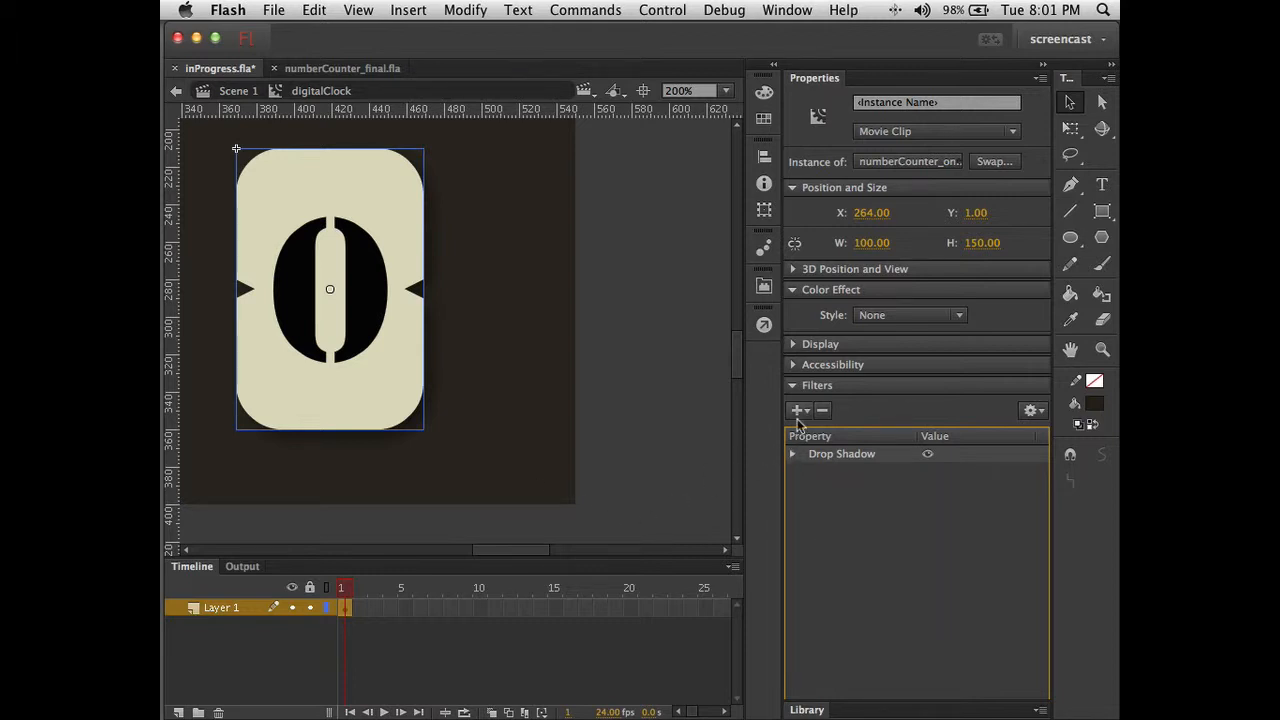
left_click(798, 410)
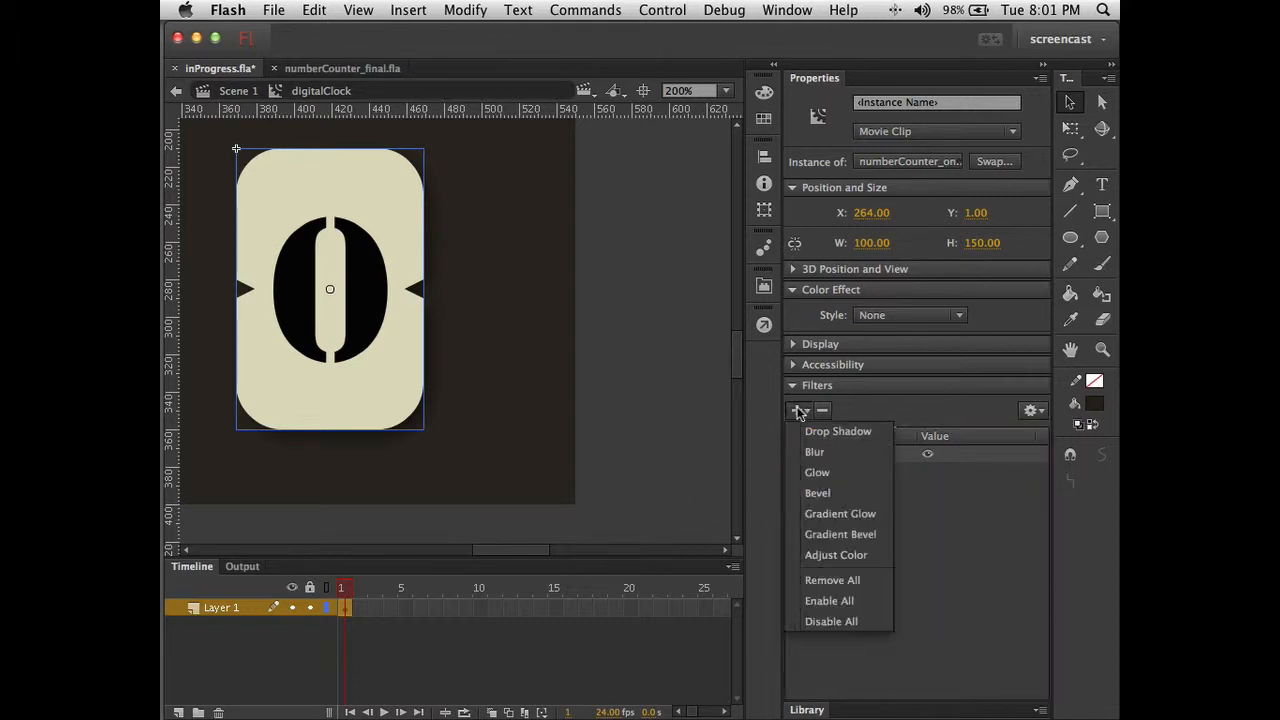
left_click(828, 493)
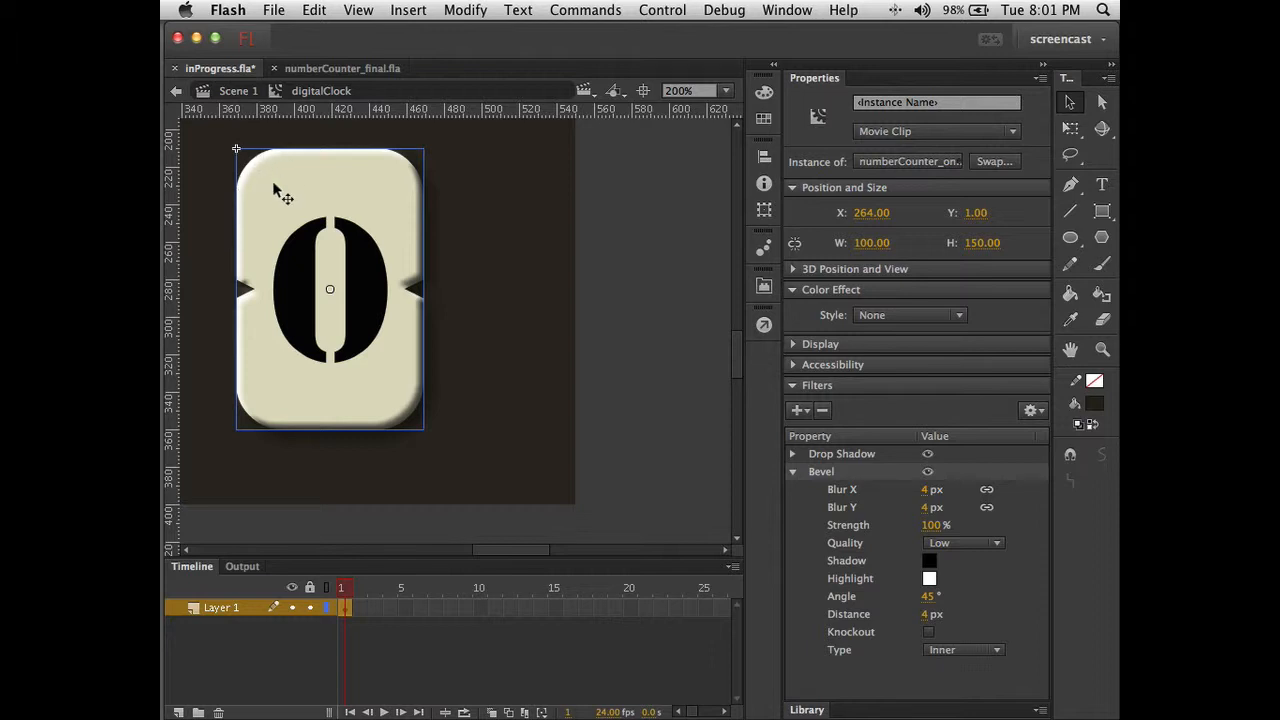
Try green as the Bevel filter's shadow colour and settle on the dark brown swatch.
left_click(931, 564)
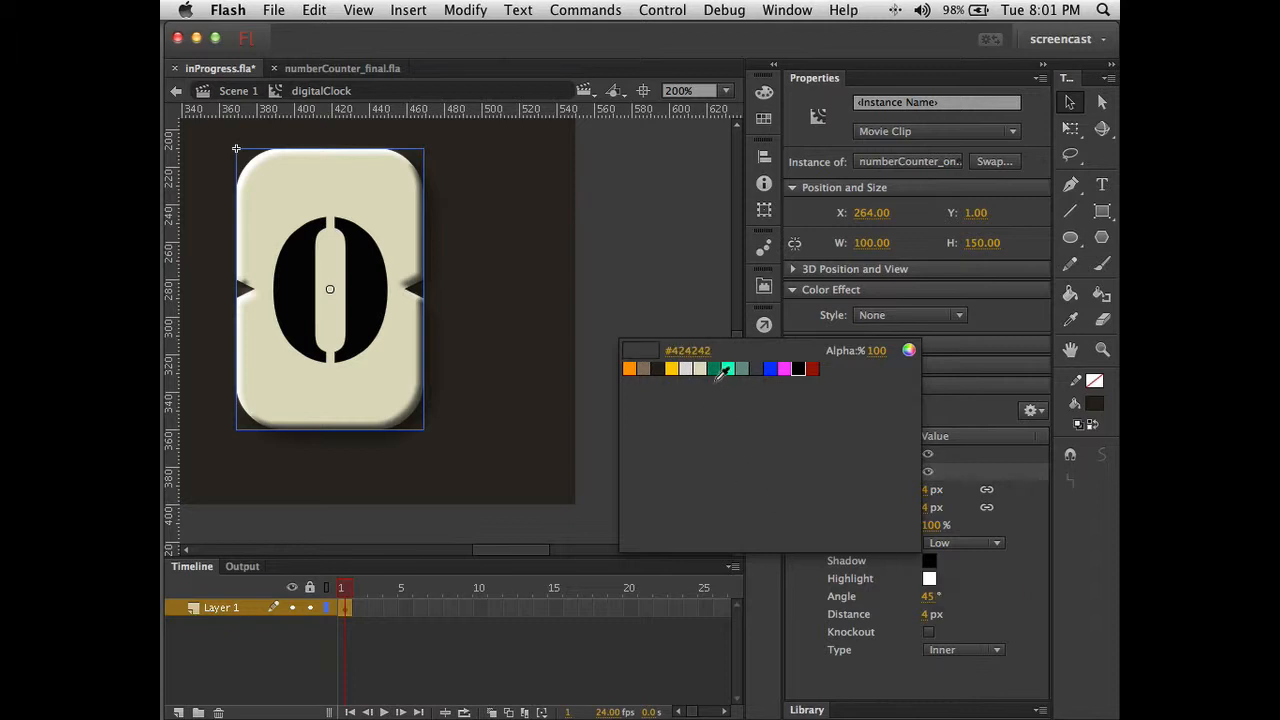
left_click(726, 368)
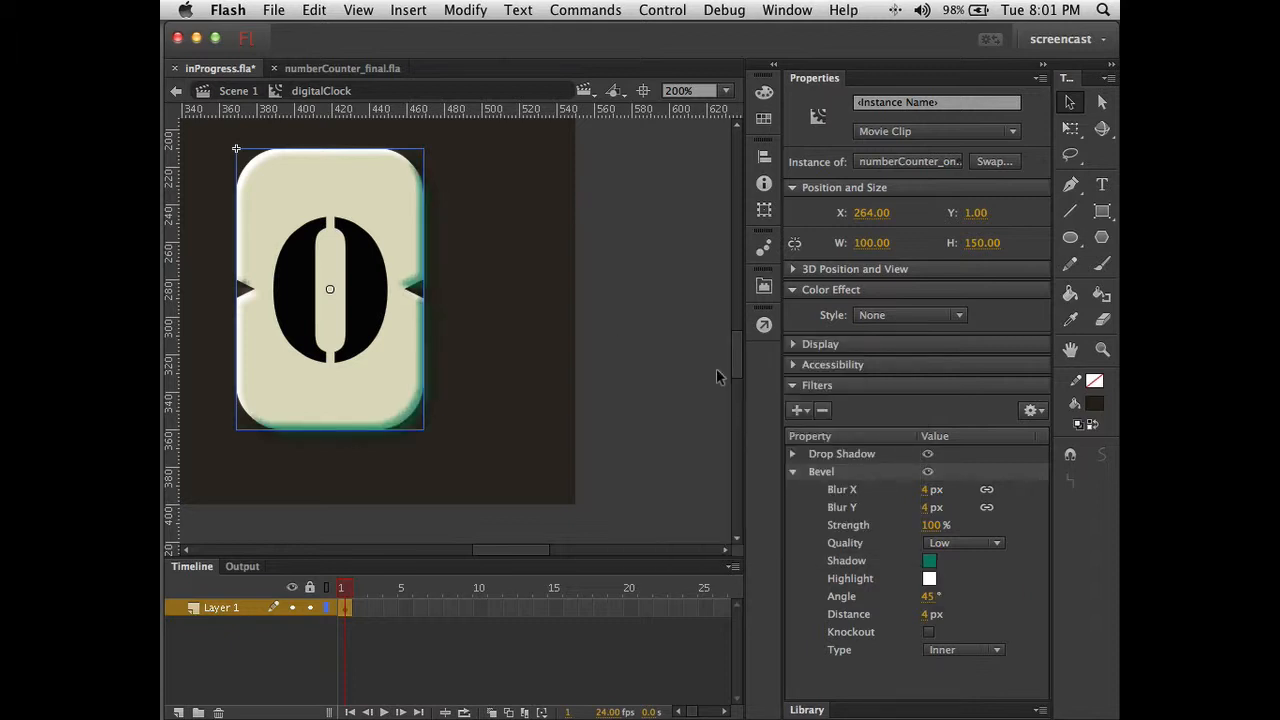
left_click(930, 564)
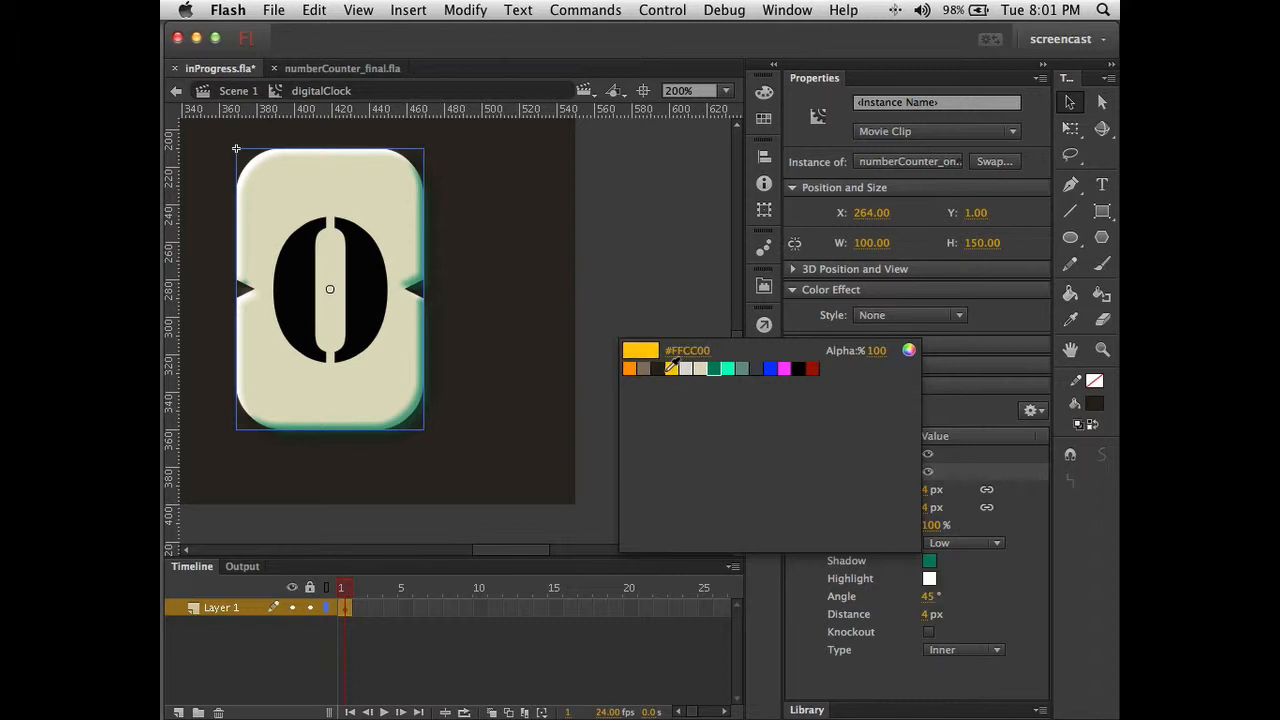
left_click(657, 370)
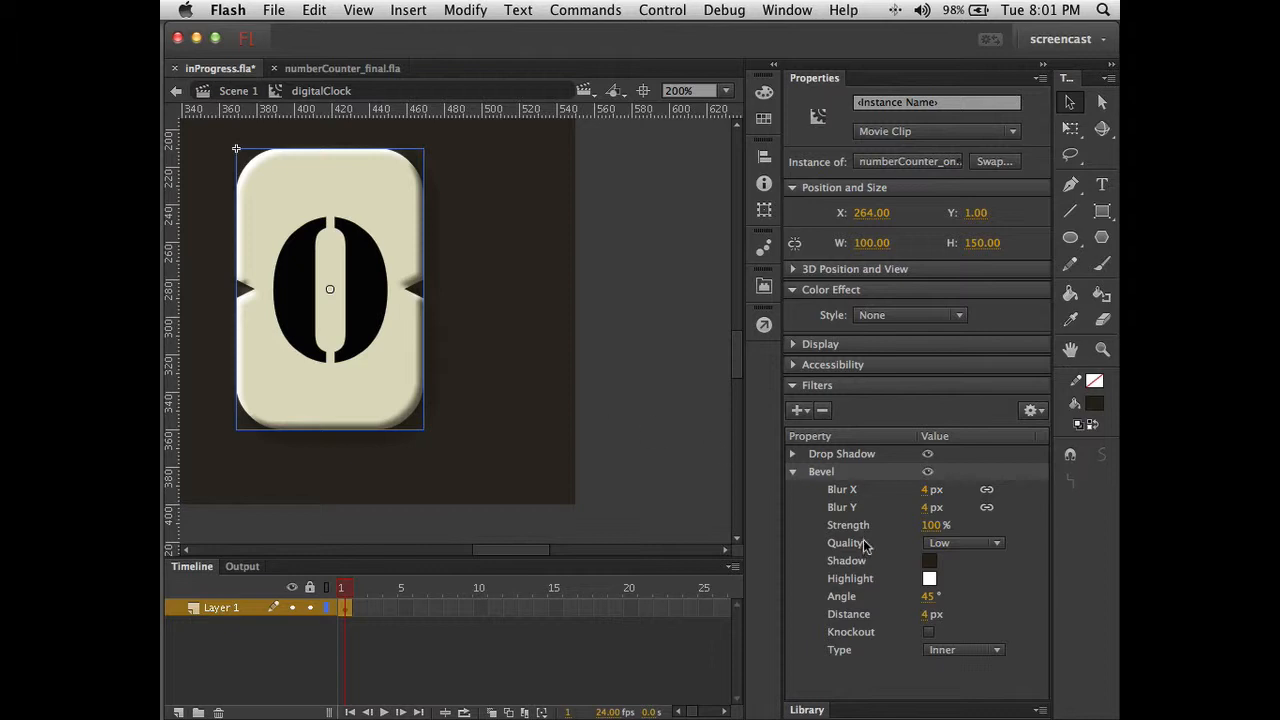
Try the cream swatch as the bevel's highlight colour and set it back to white, ffffff.
left_click(928, 580)
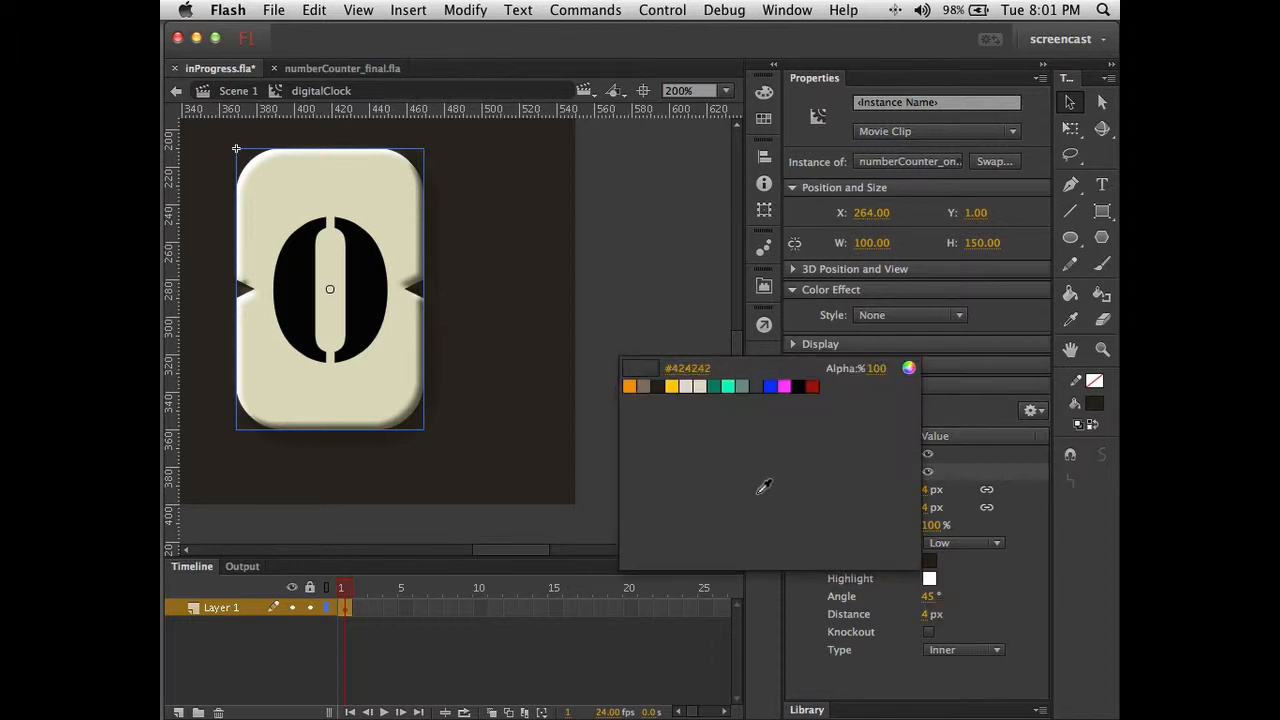
left_click(701, 385)
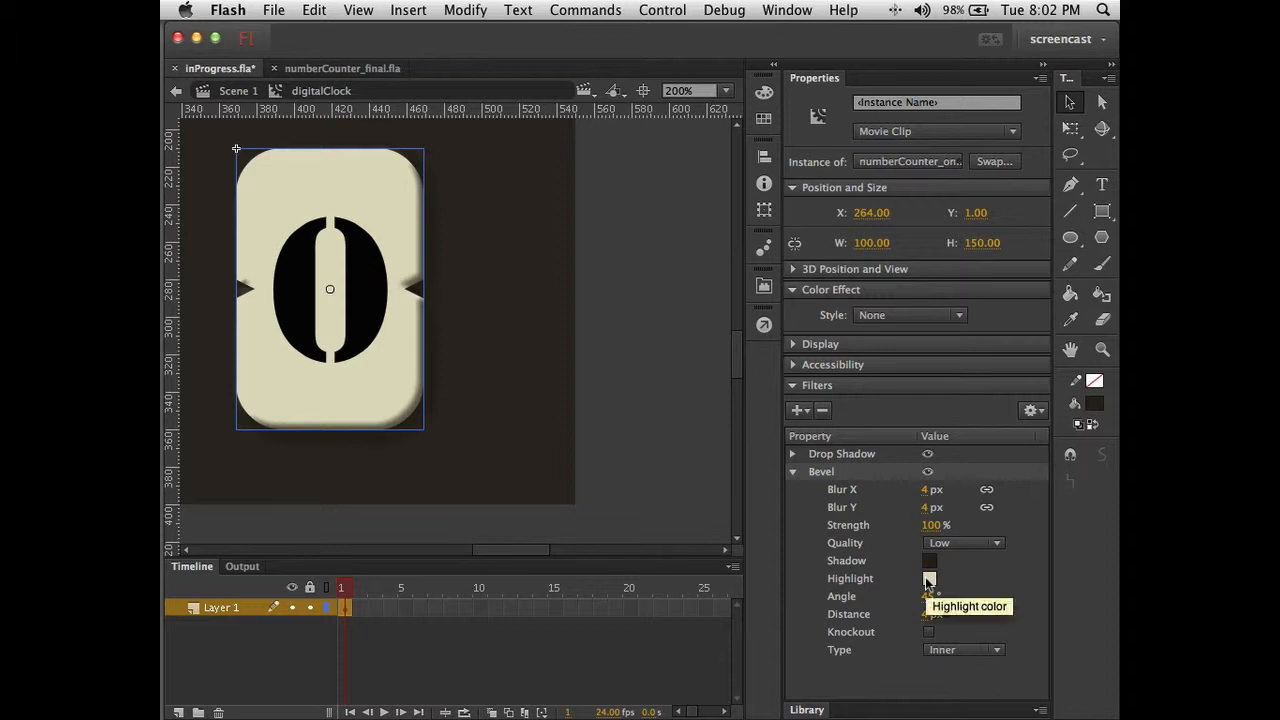
left_click(928, 580)
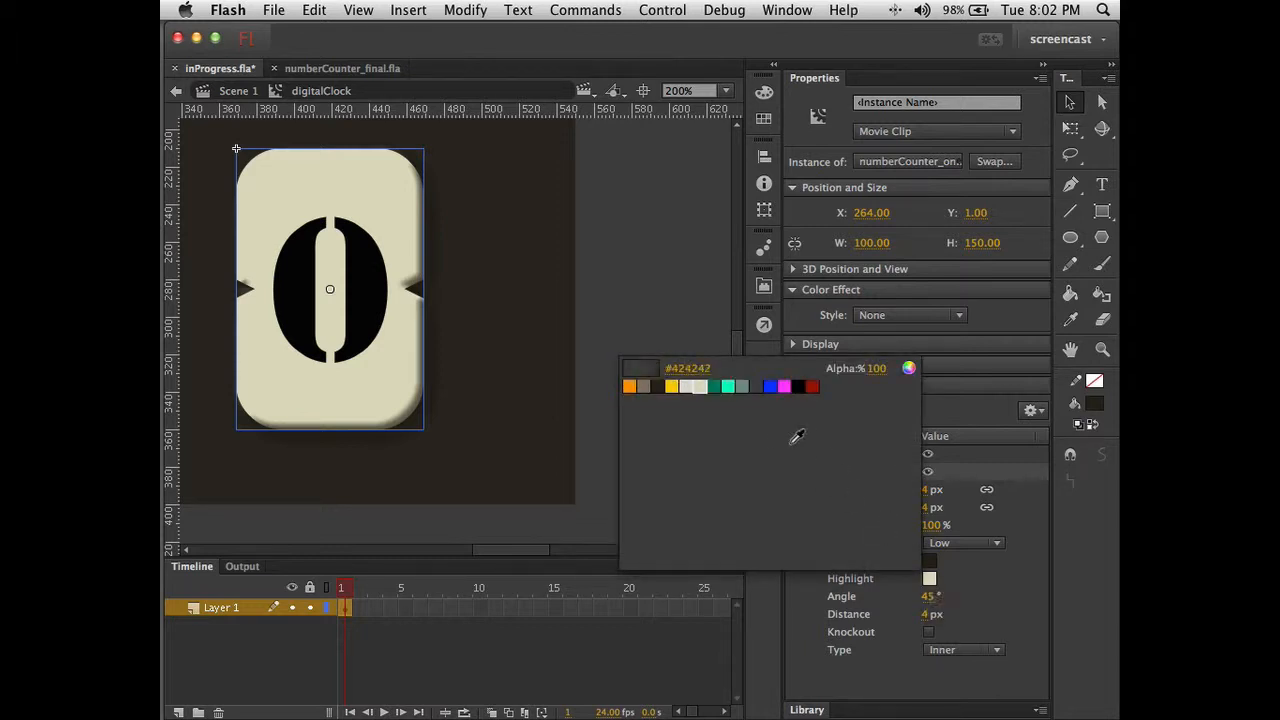
left_click(690, 372)
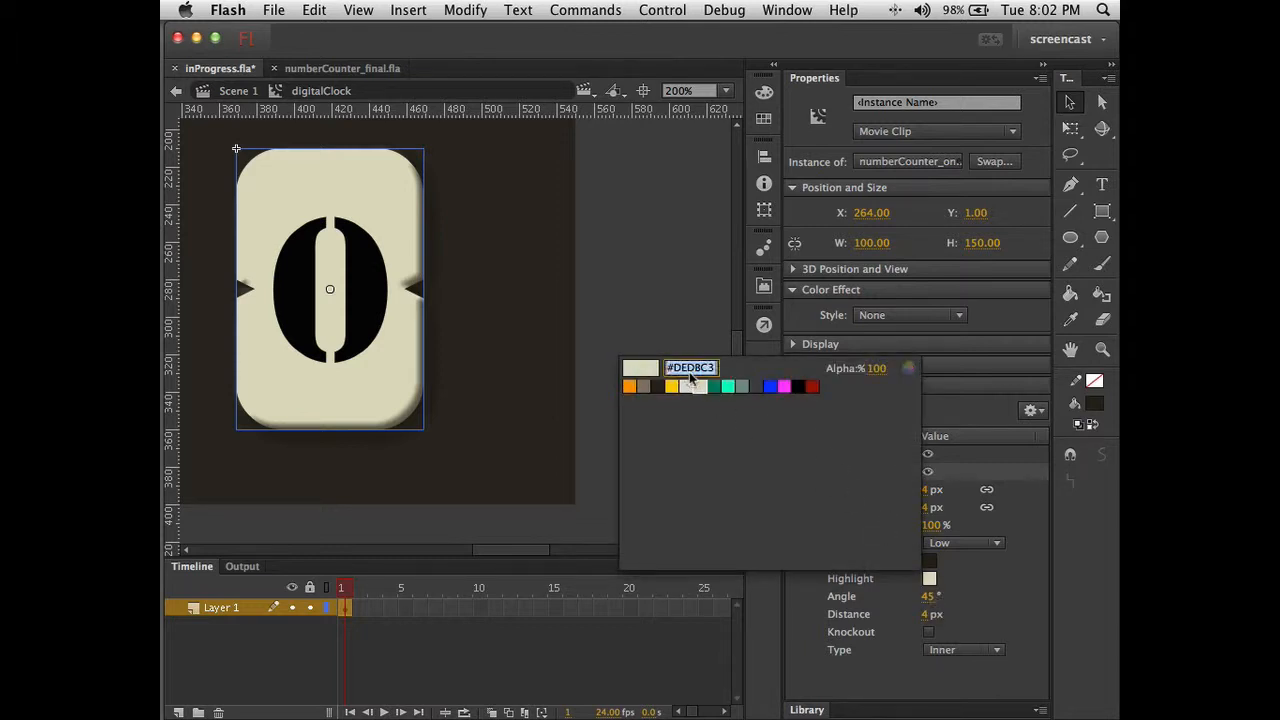
type("ffffff")
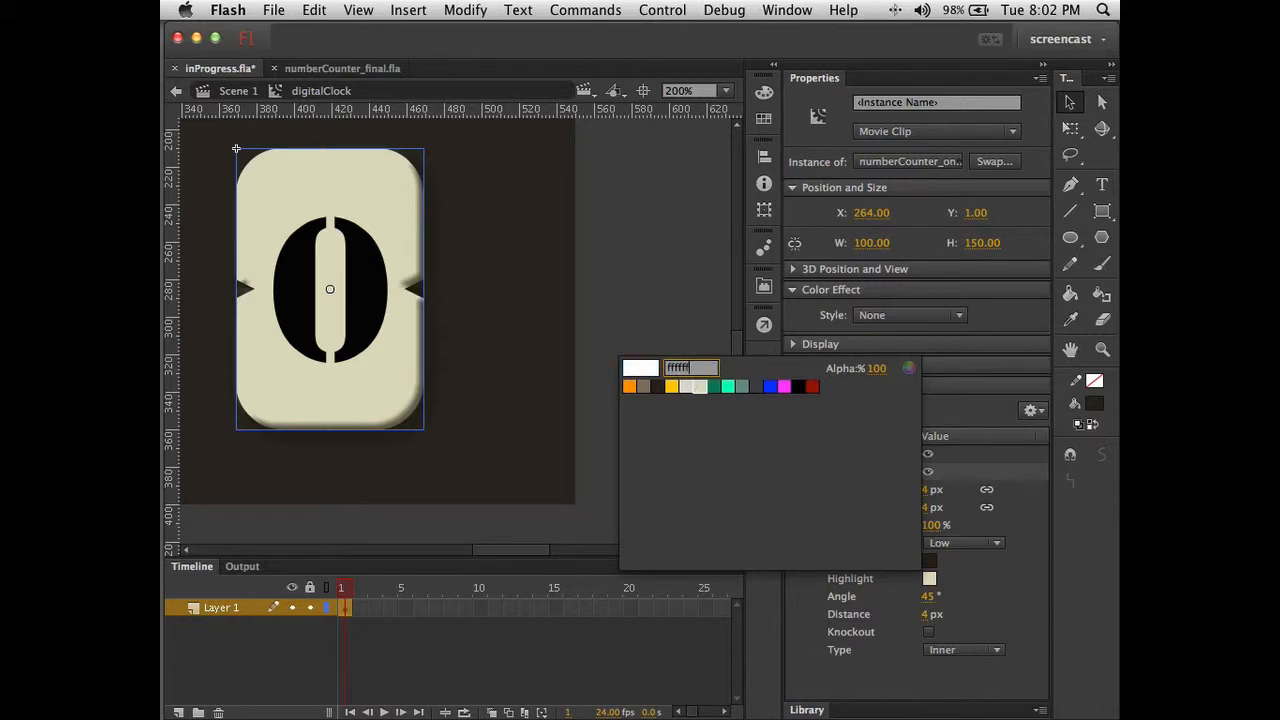
key("Return")
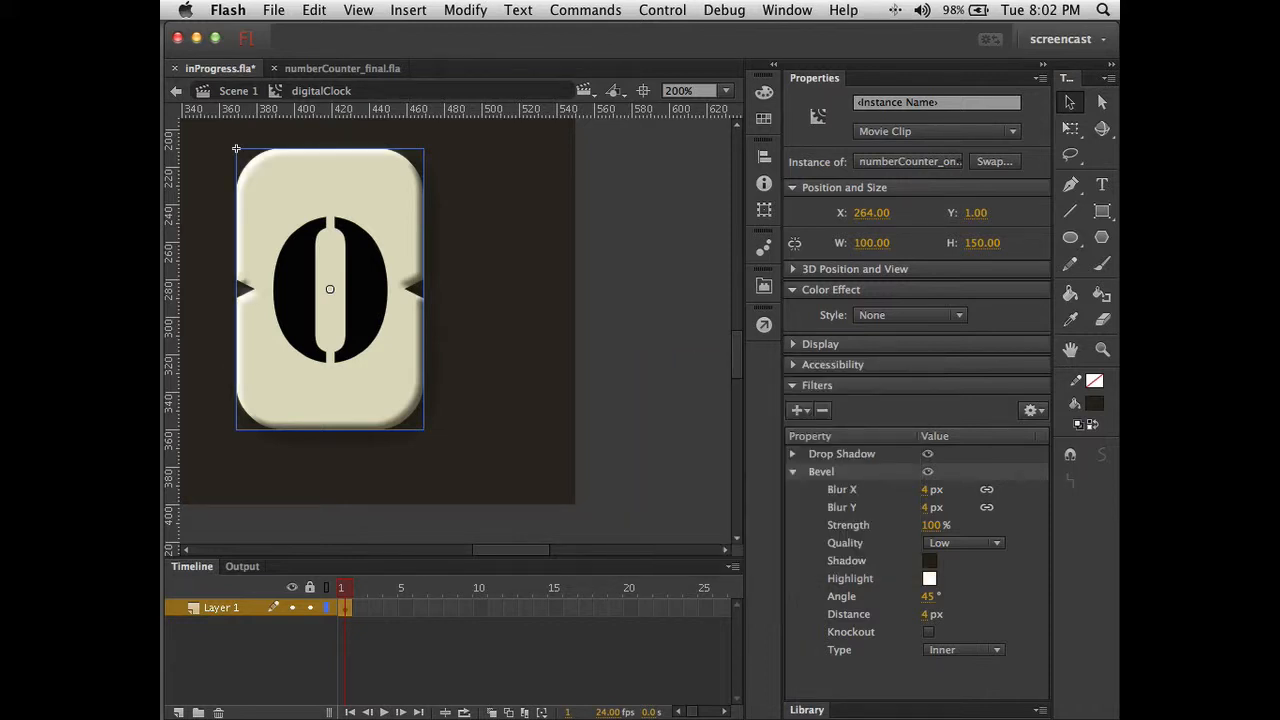
left_click(545, 331)
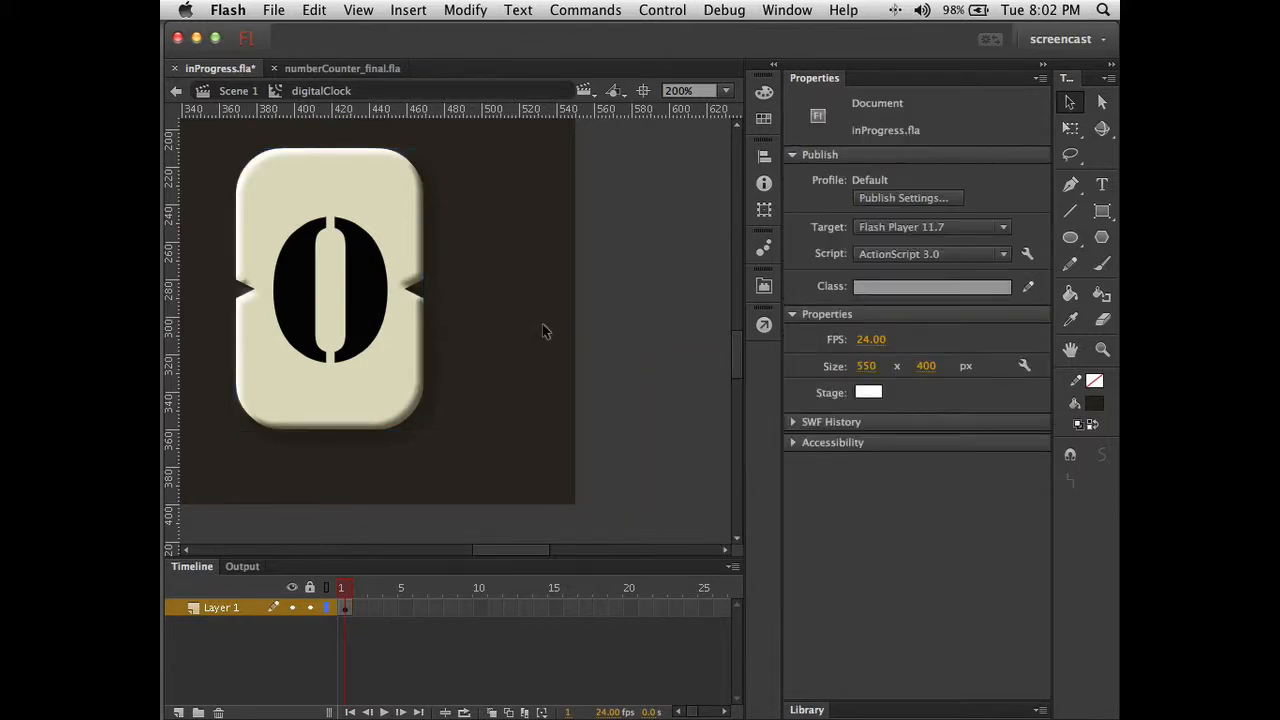
Try the bevel's Knockout option and angle adjustment on the ones digit, and collapse the Bevel settings.
left_click(385, 352)
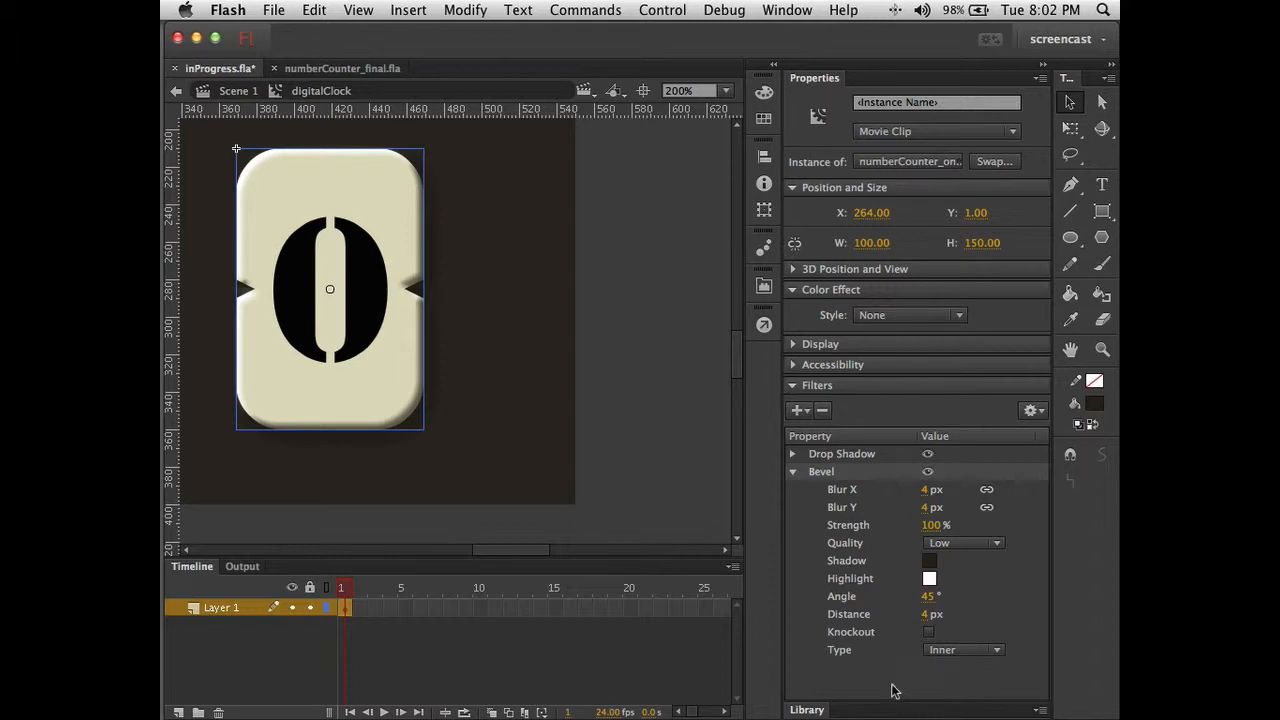
left_click(928, 632)
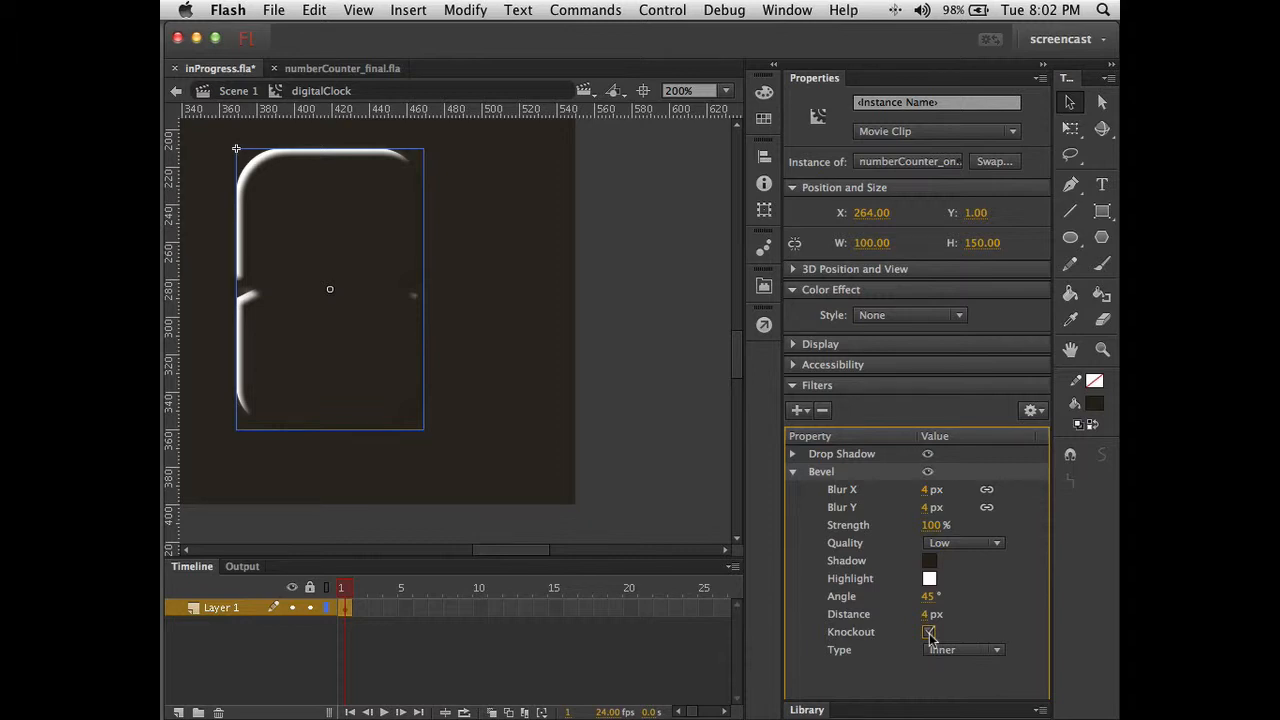
left_click(928, 632)
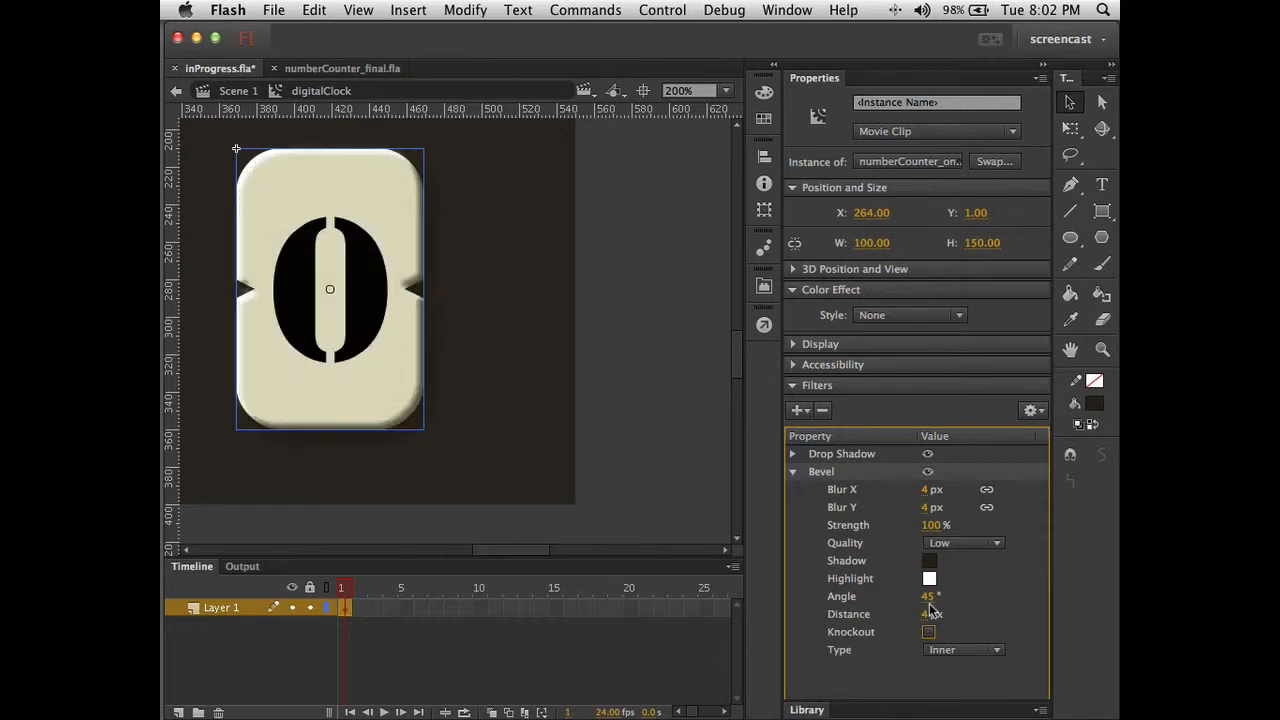
mouse_move(927, 596)
left_mouse_down()
mouse_move(990, 603)
mouse_move(897, 605)
left_mouse_up()
left_click(792, 477)
left_click(634, 443)
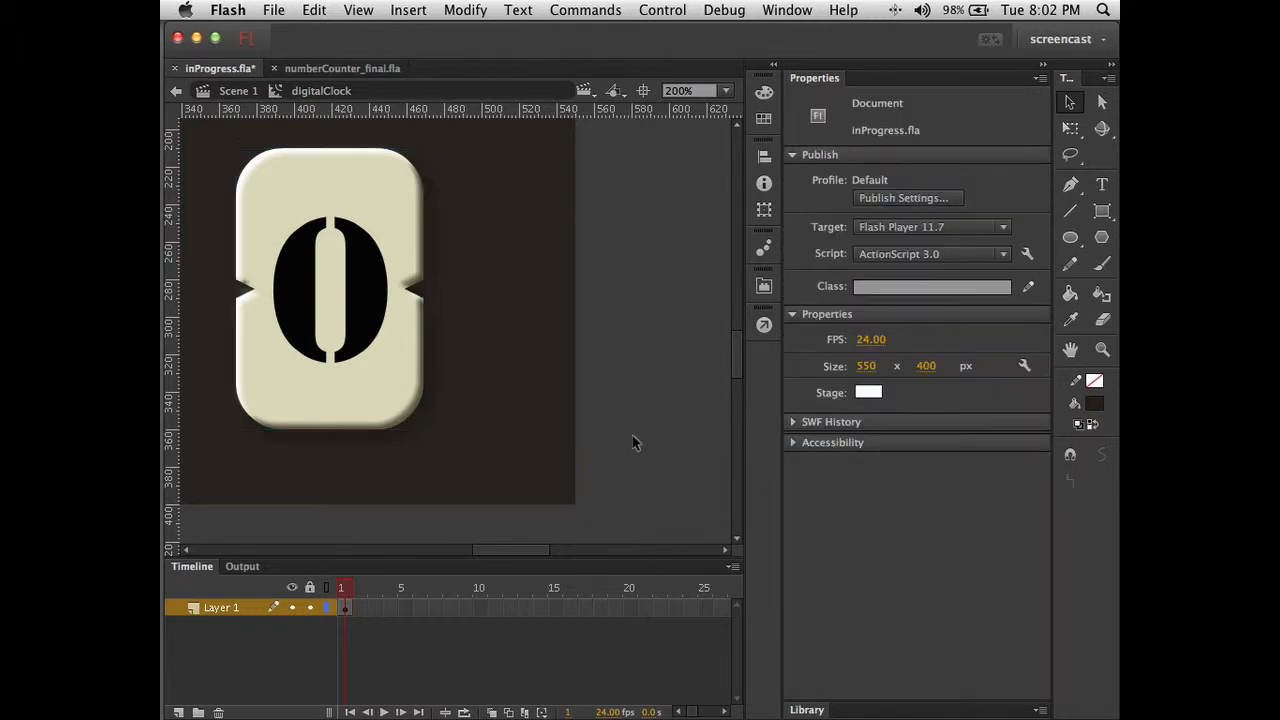
Copy all filters from the ones digit in the lower row of the digitalClock clip.
left_click(408, 427, "alt+super")
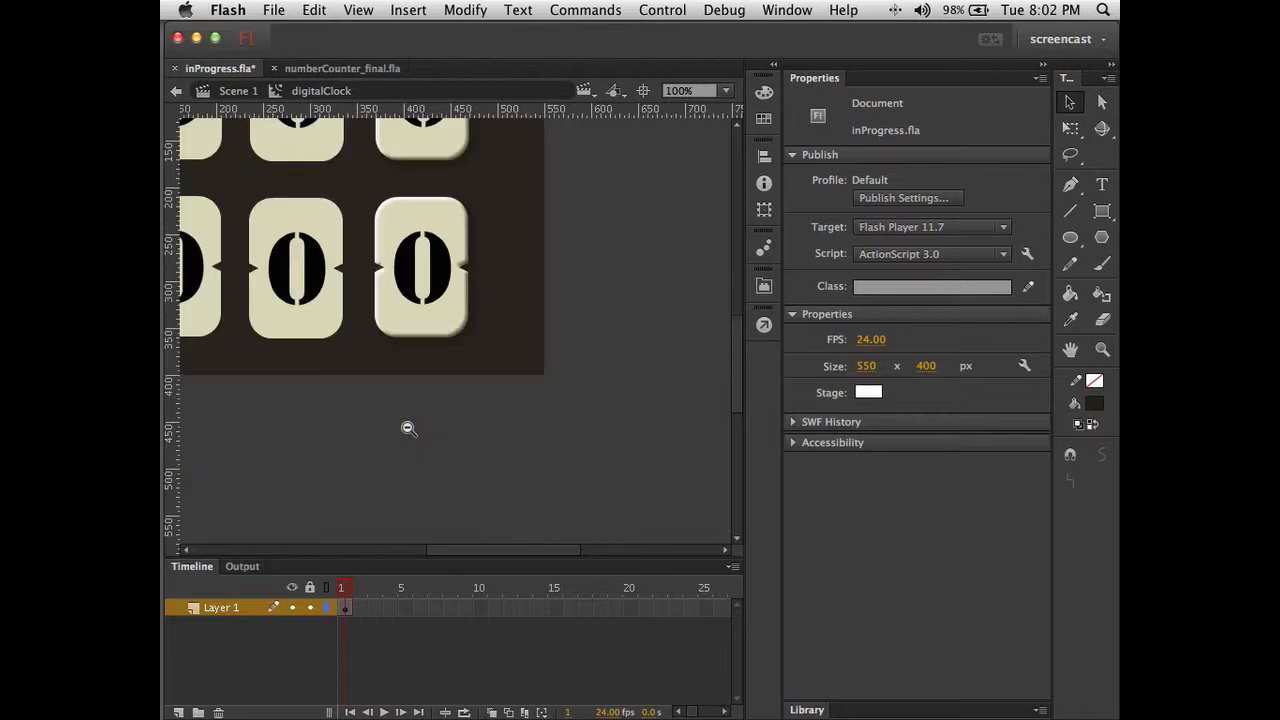
left_click_drag(349, 377, 491, 451)
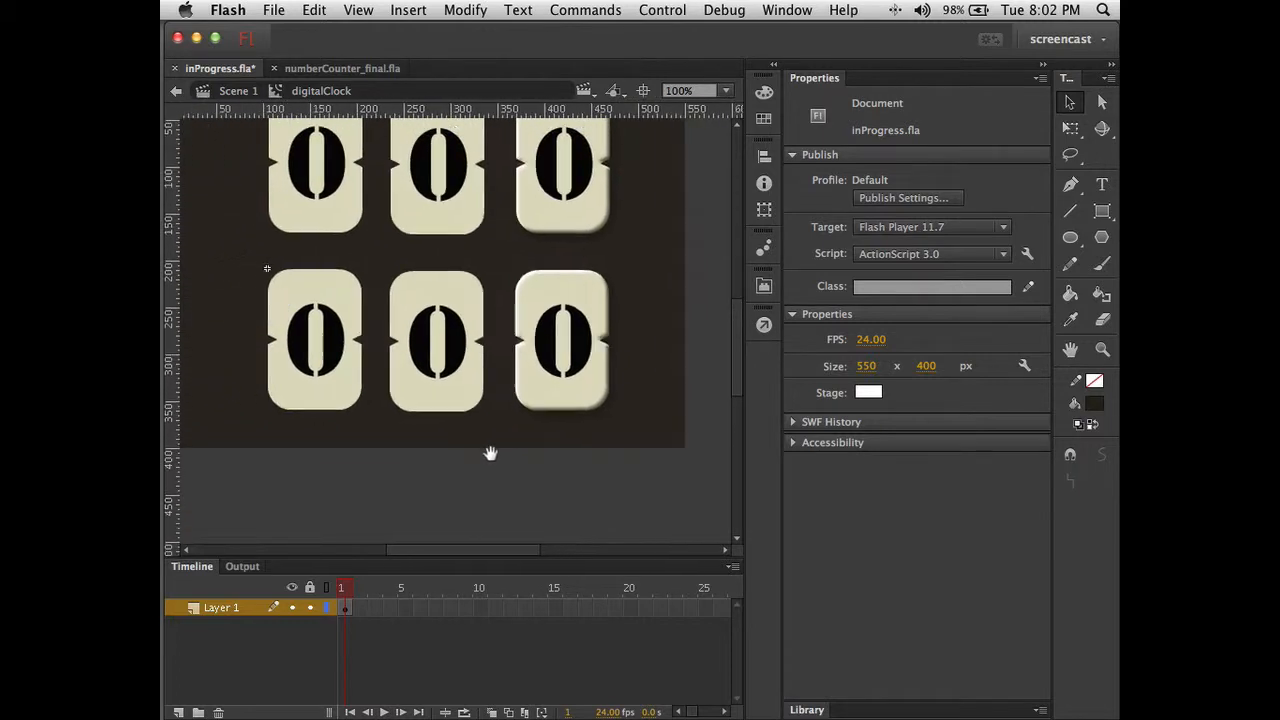
left_click(467, 365, "super")
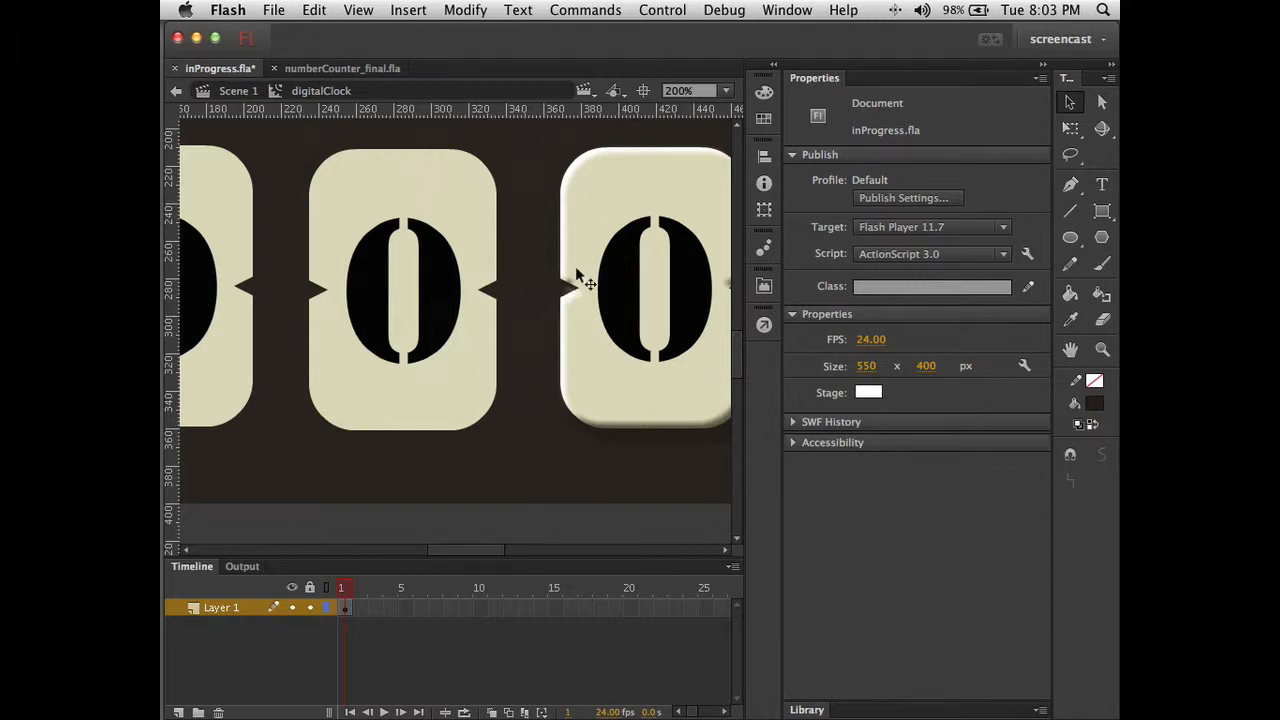
left_click(612, 390)
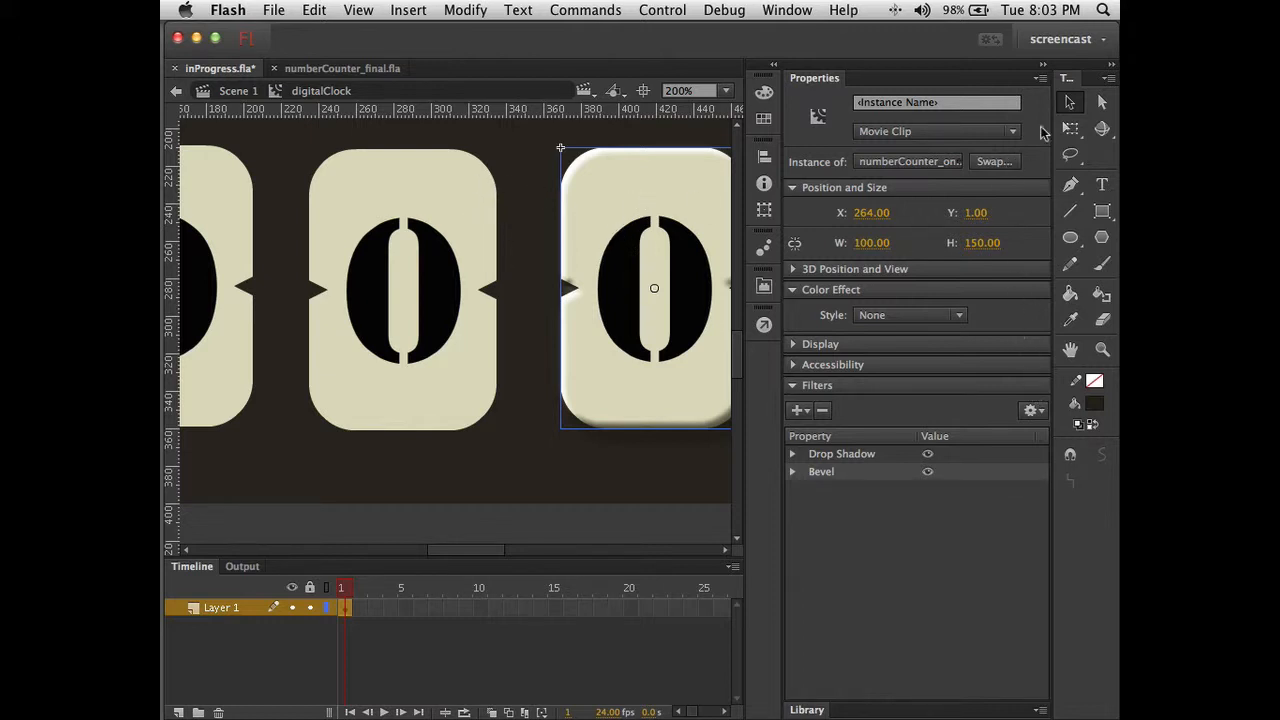
left_click(1041, 79)
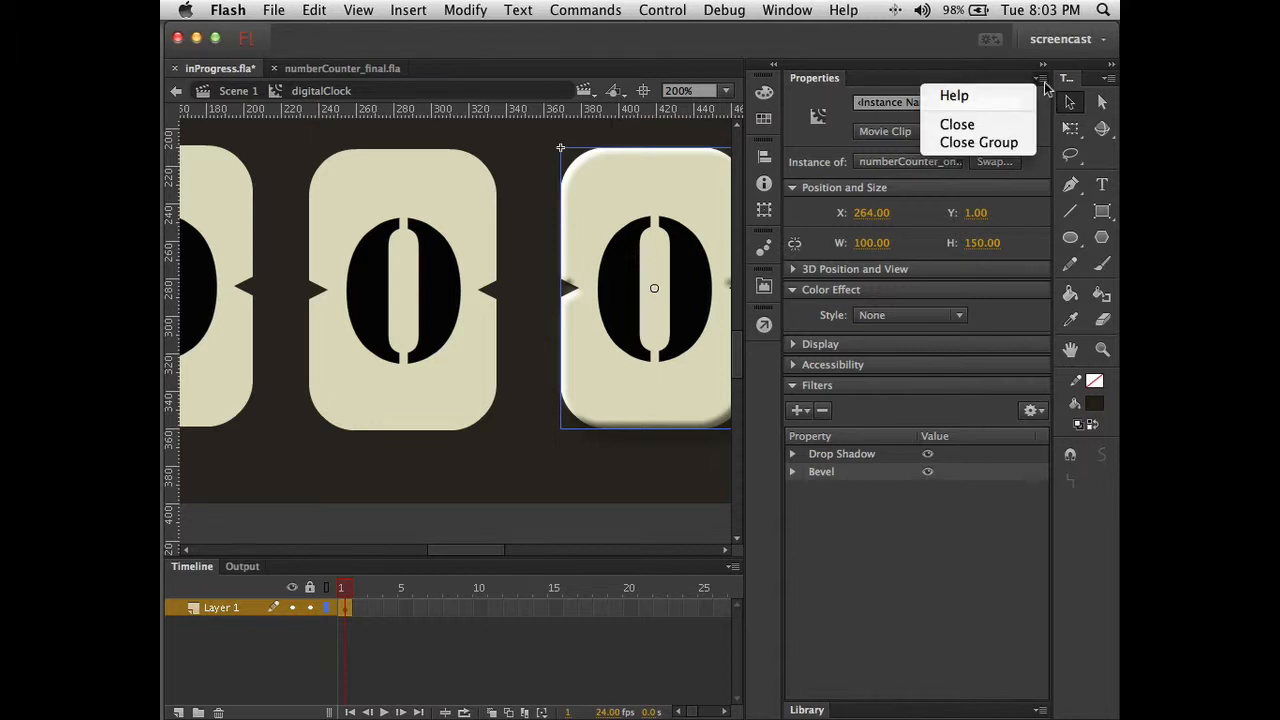
left_click(1045, 88)
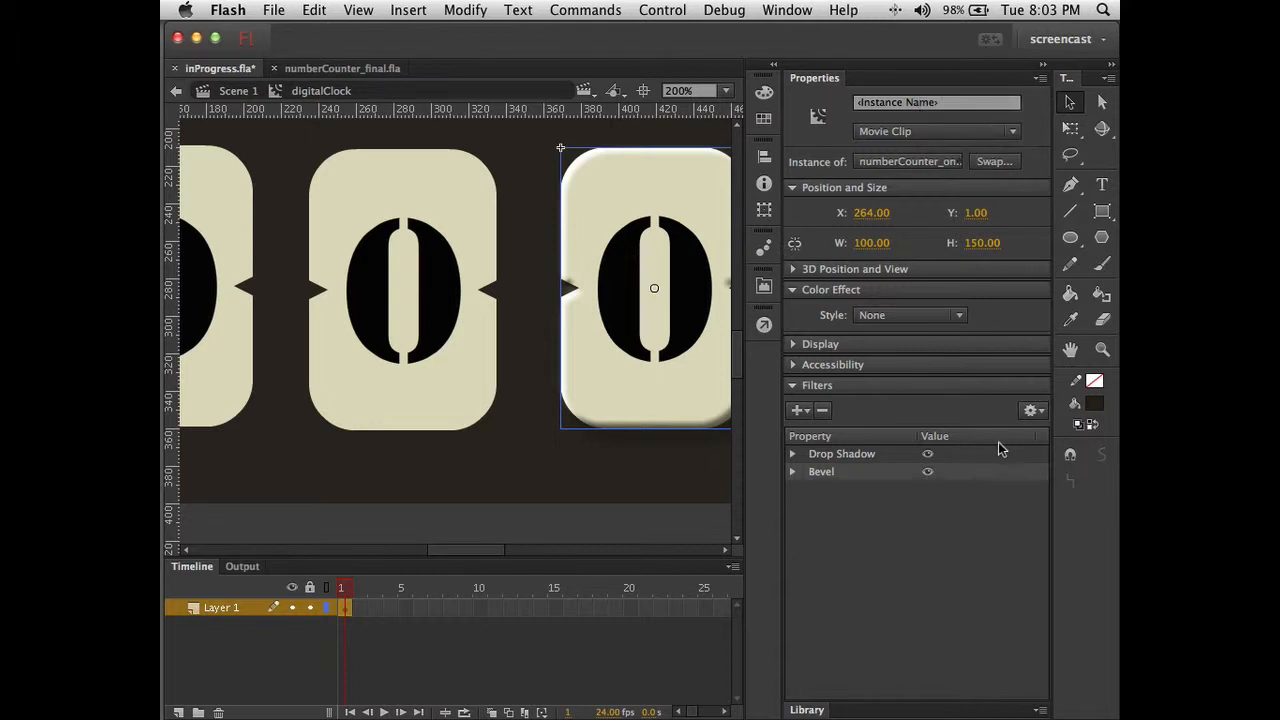
left_click(1033, 411)
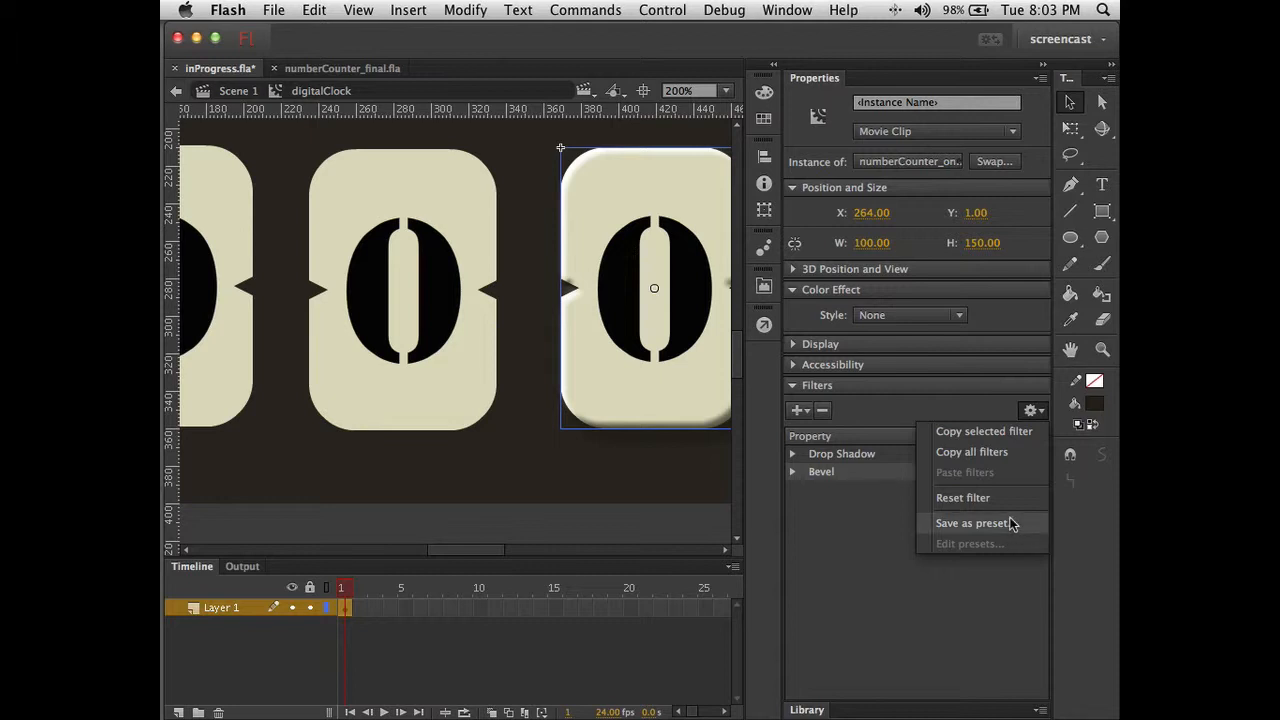
left_click(997, 455)
Paste the copied drop shadow and bevel filters onto the tens digit.
left_click(441, 378)
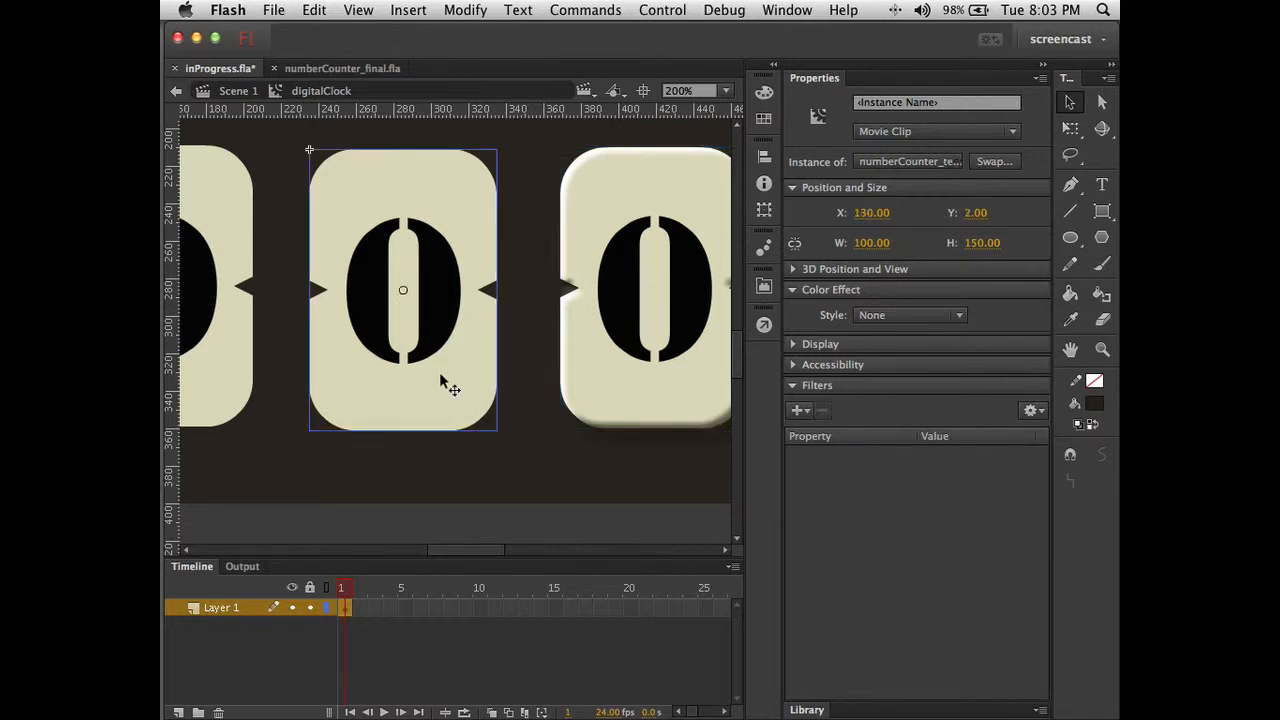
left_click(1032, 410)
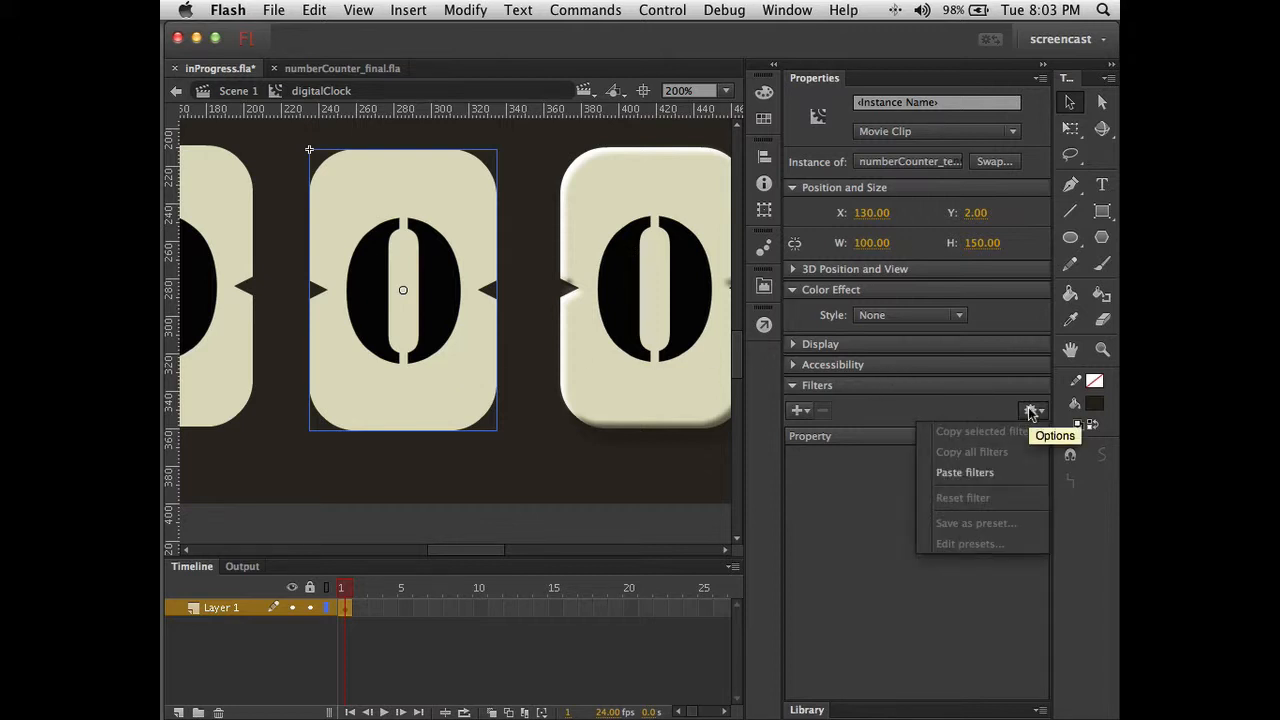
left_click(965, 472)
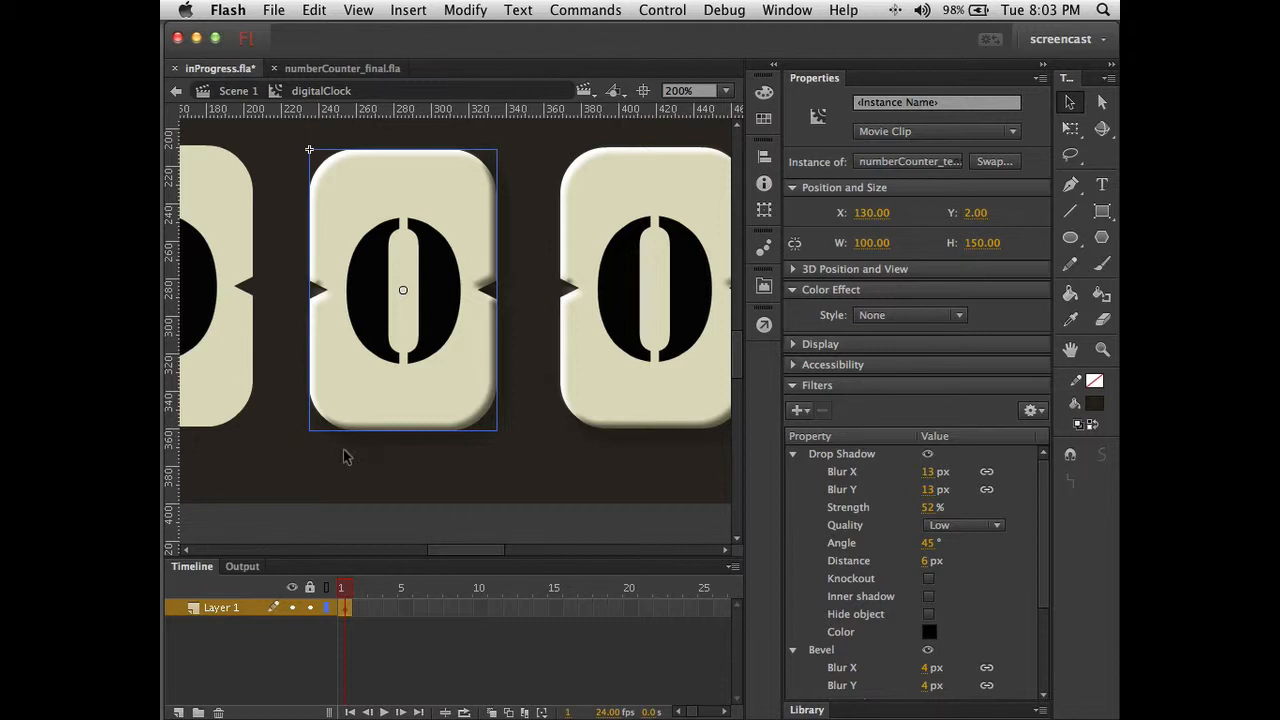
Paste the same copied filters onto the hundreds digit and deselect it.
scroll(343, 457, "left", 5)
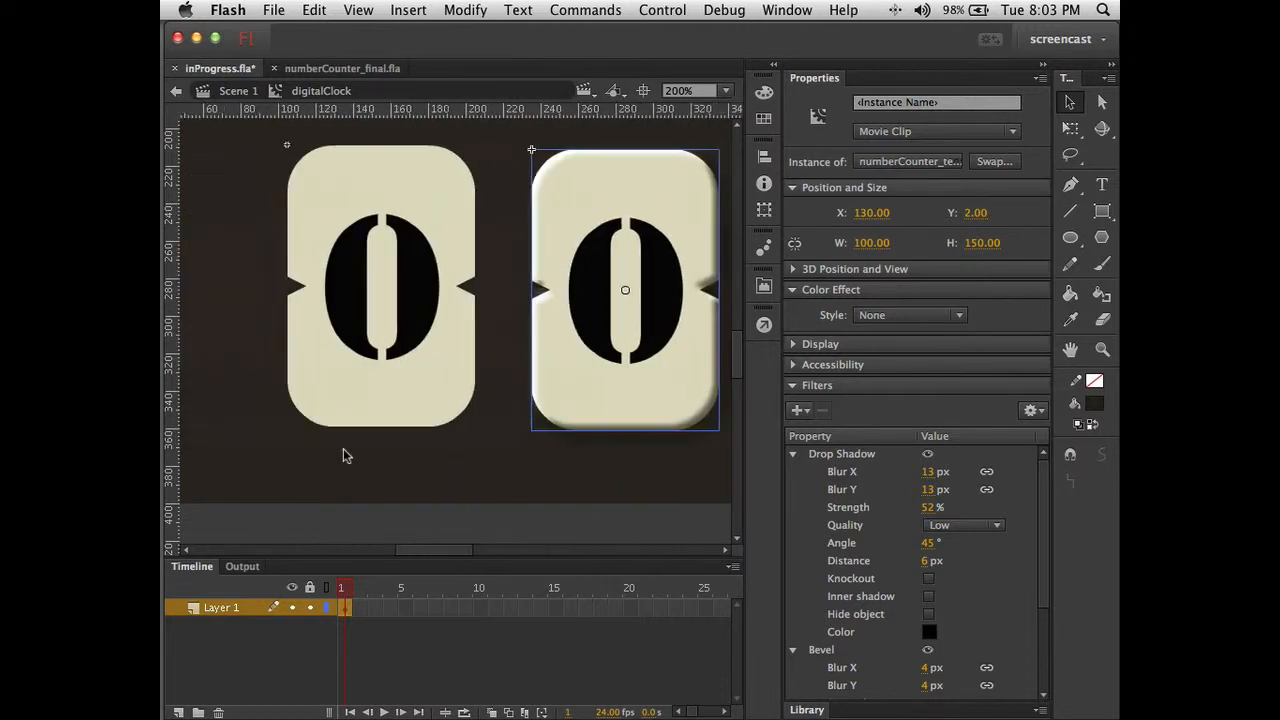
left_click(330, 402)
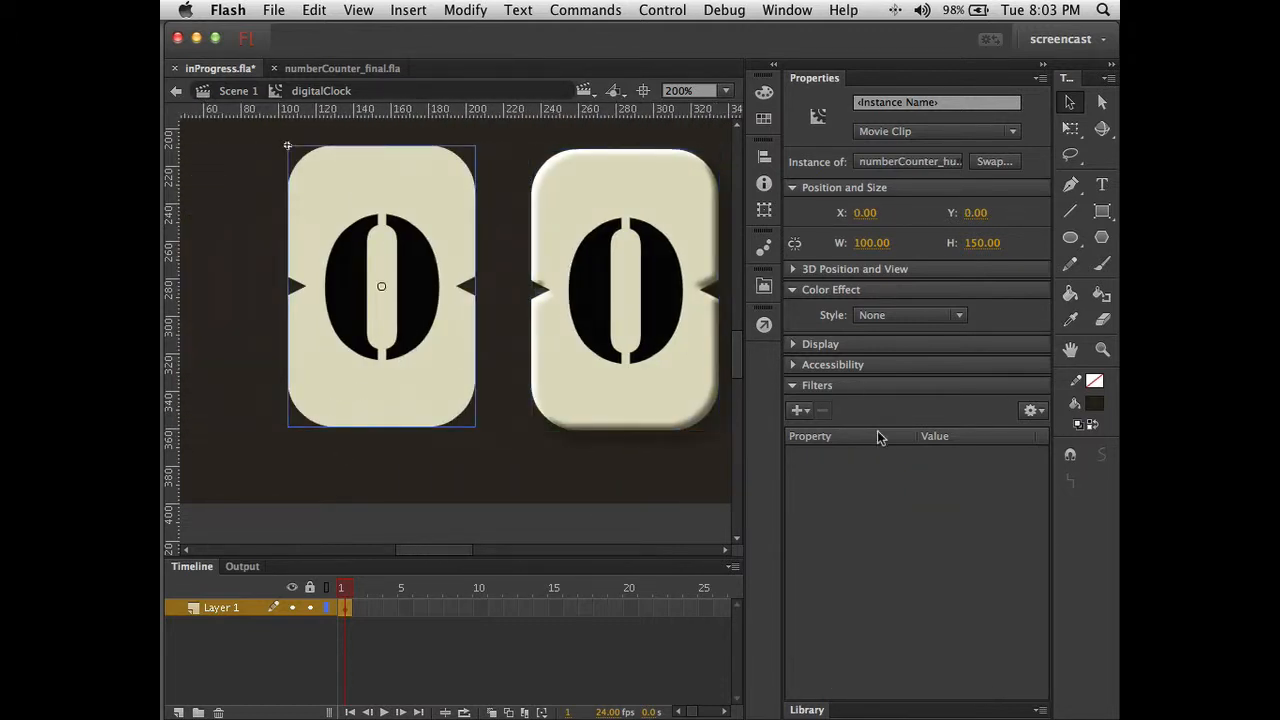
left_click(1031, 410)
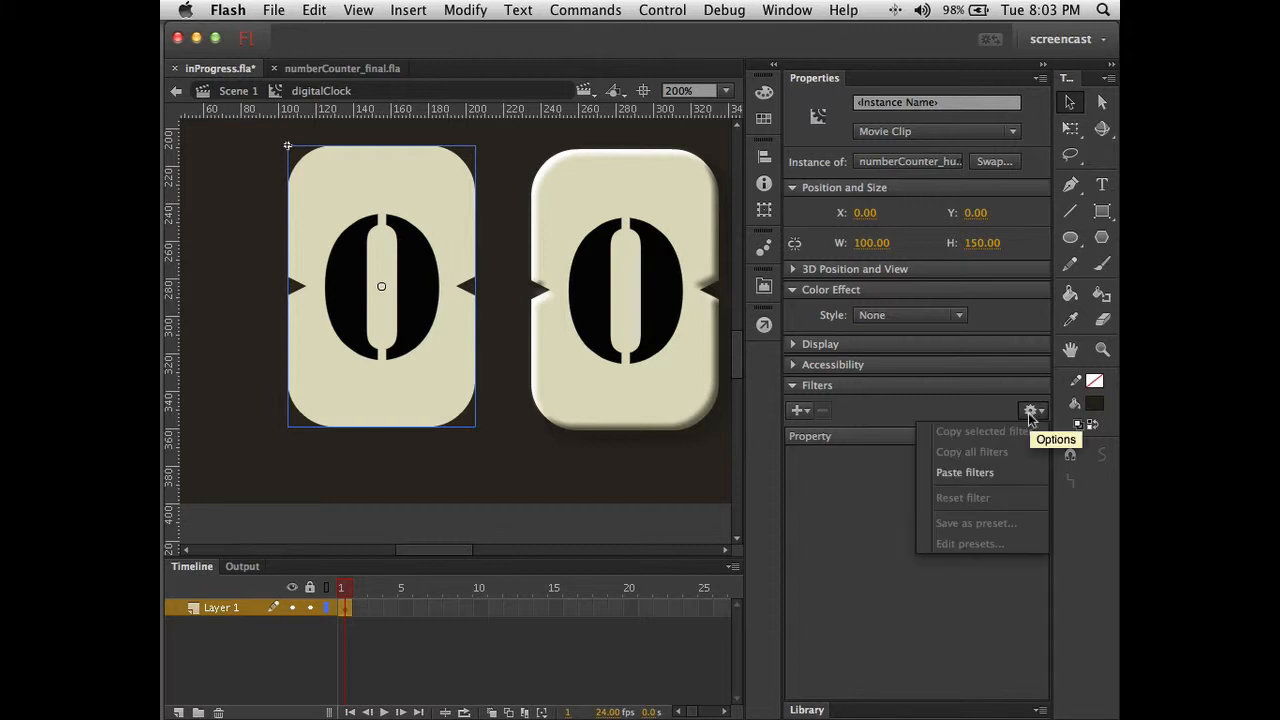
left_click(987, 474)
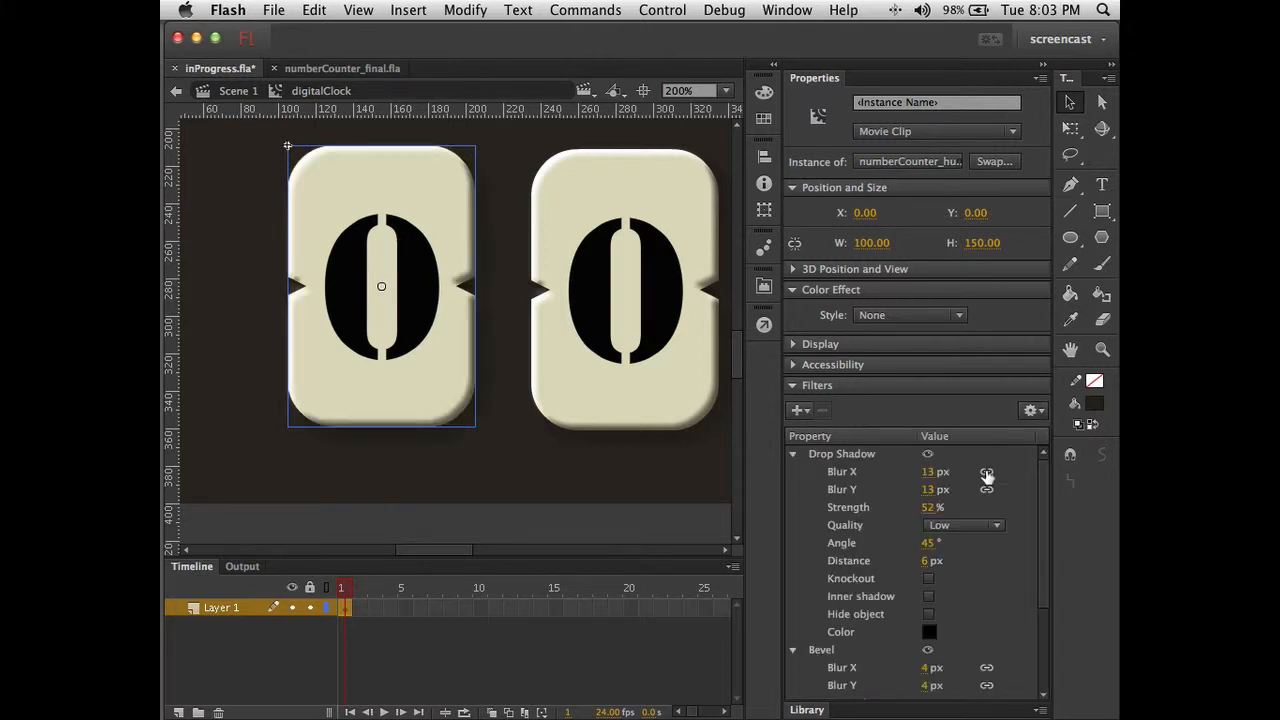
left_click(665, 464)
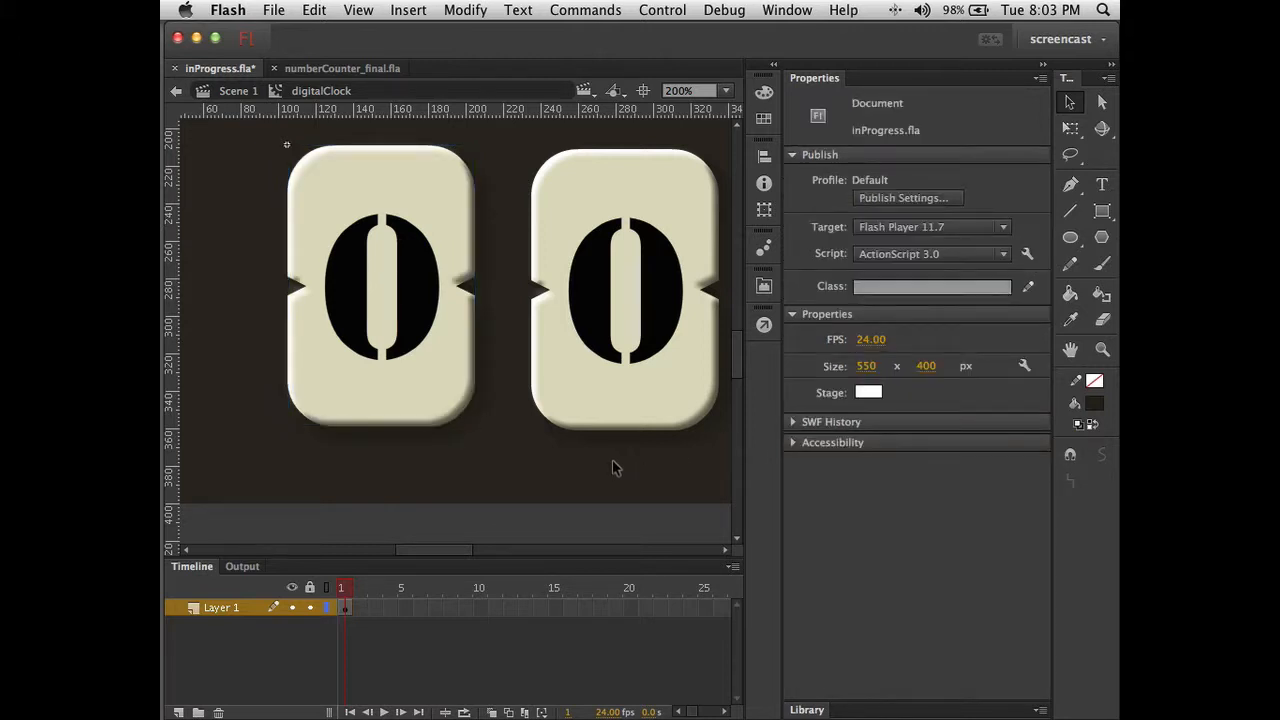
Review both rows of styled digits at 100% and return from the digitalClock clip to Scene 1.
key("super+1")
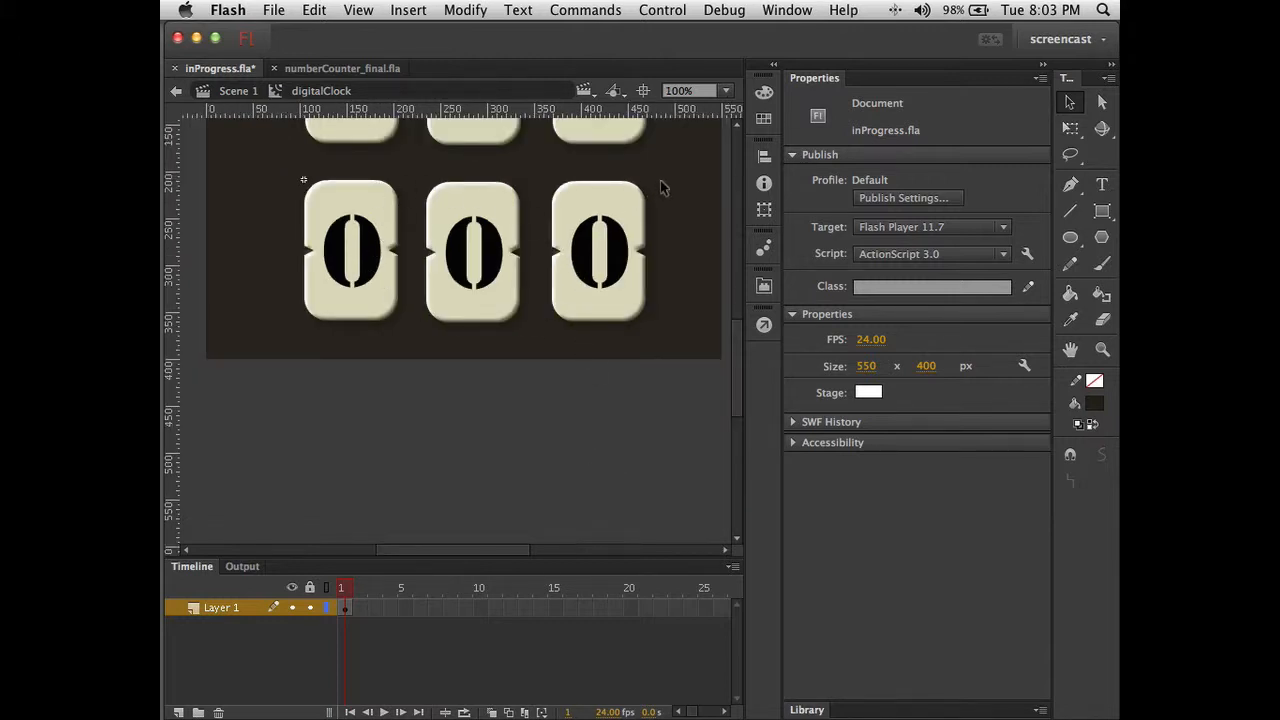
left_click_drag(731, 338, 735, 315)
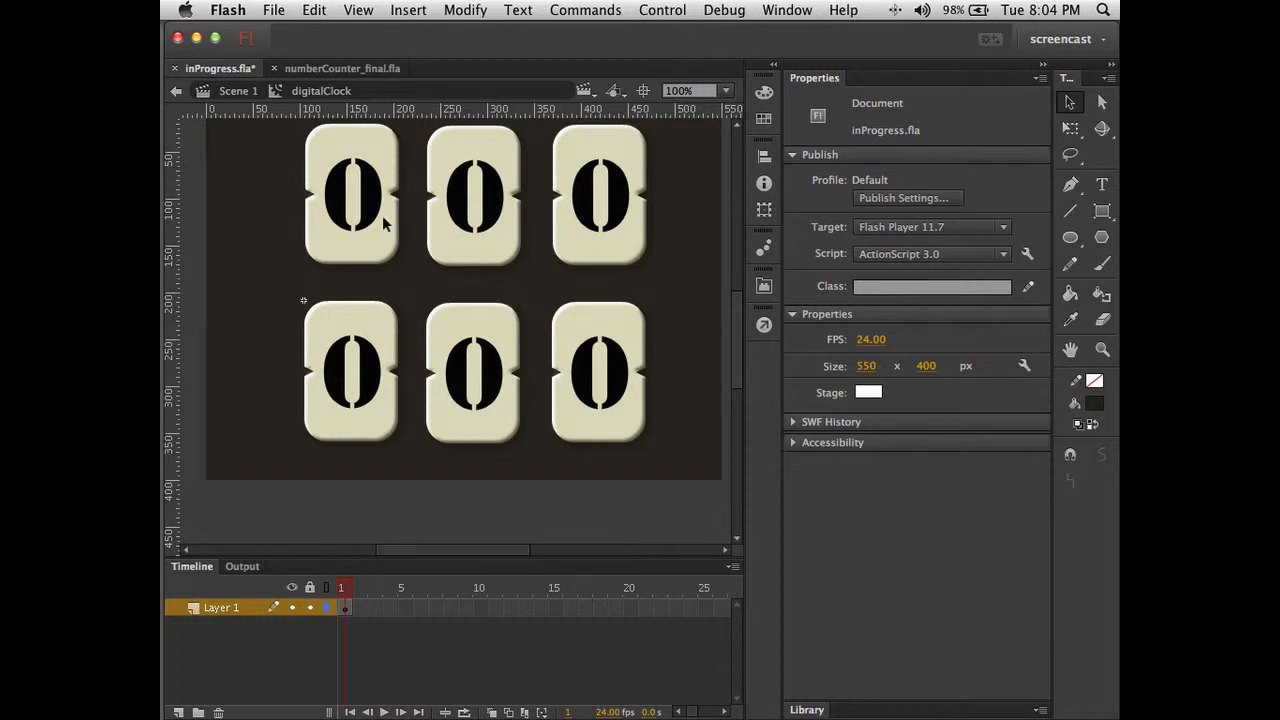
left_click(243, 101)
left_click(248, 243)
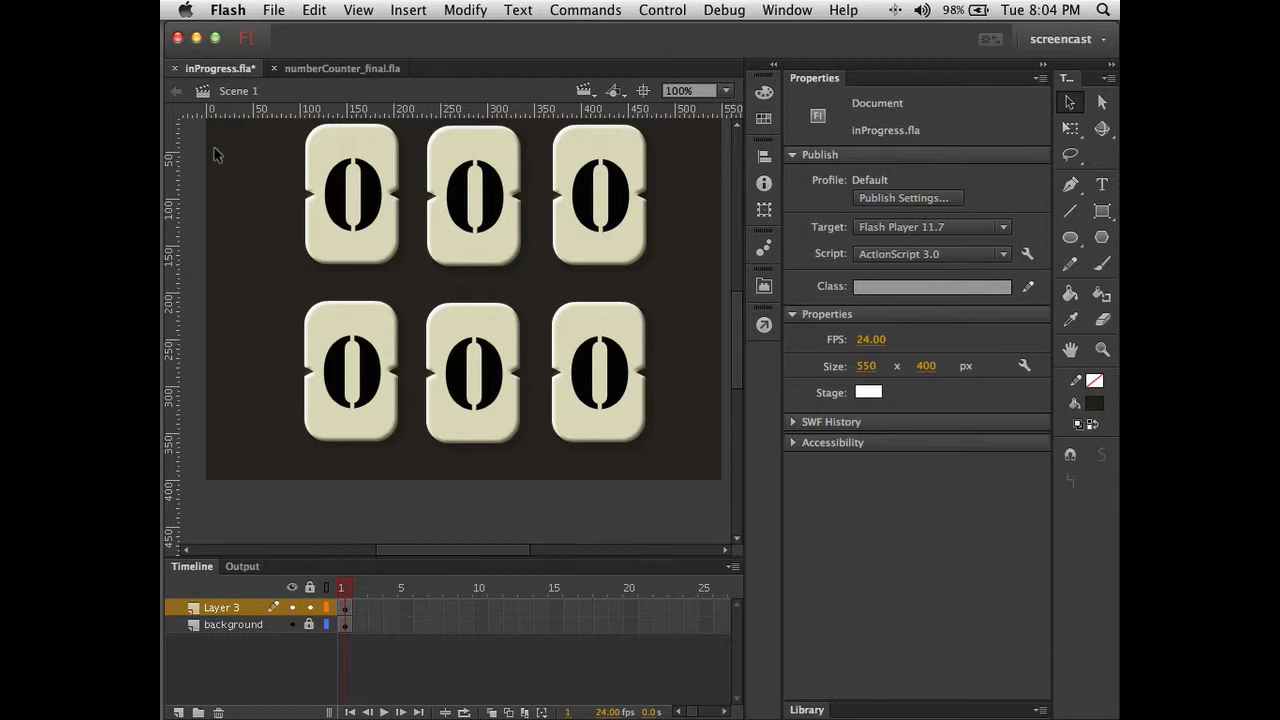
Export the animation as the video inProgress.mov on the Desktop, stopping after 5:00 elapsed, with conversion in Adobe Media Encoder.
left_click(280, 13)
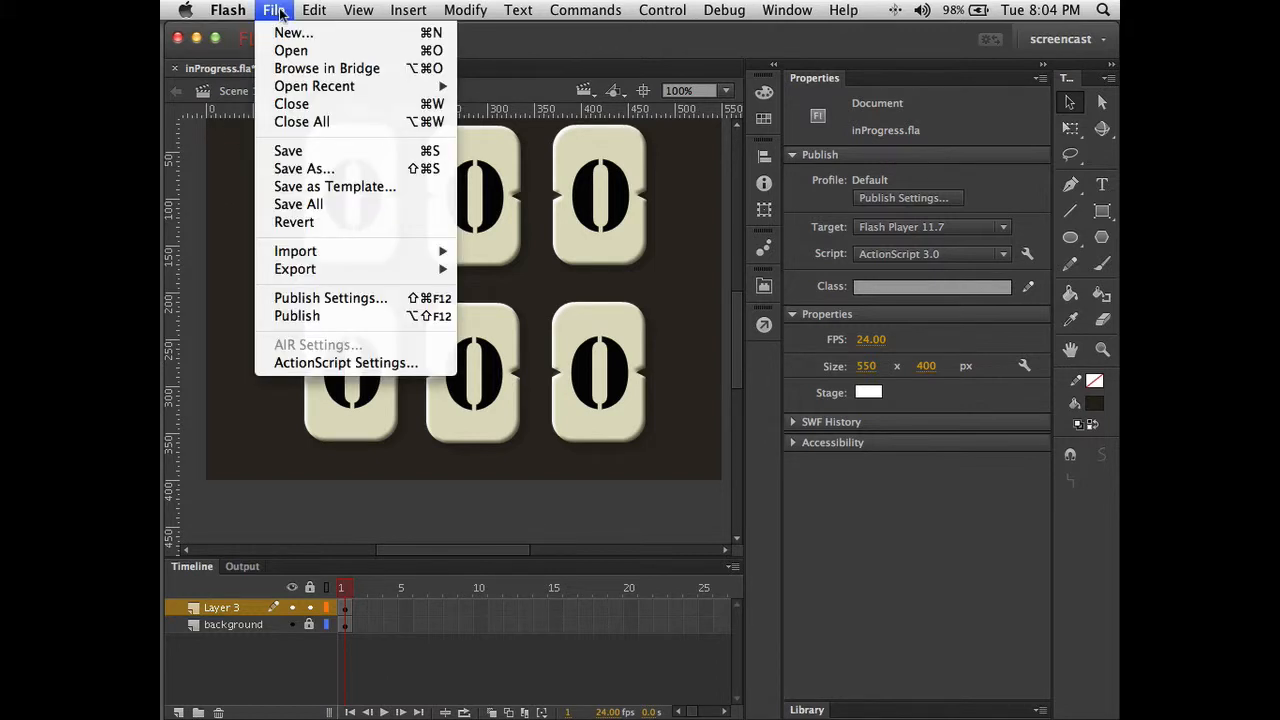
mouse_move(340, 270)
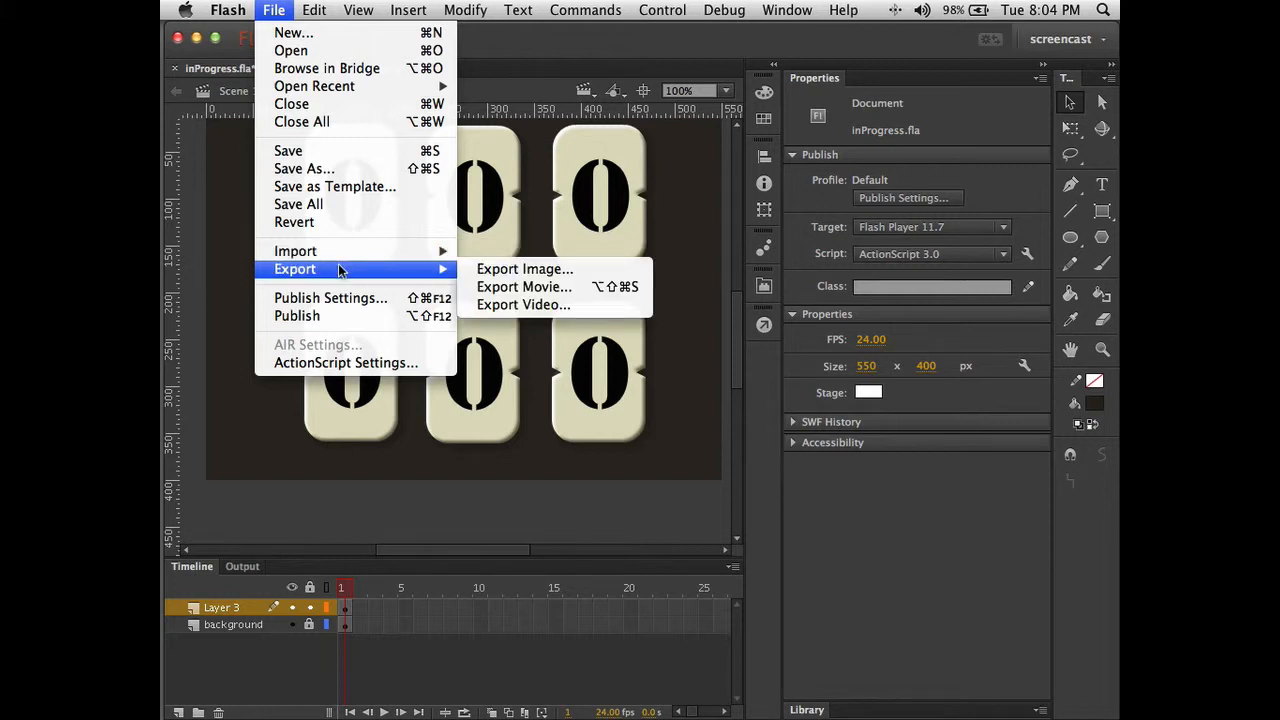
left_click(515, 305)
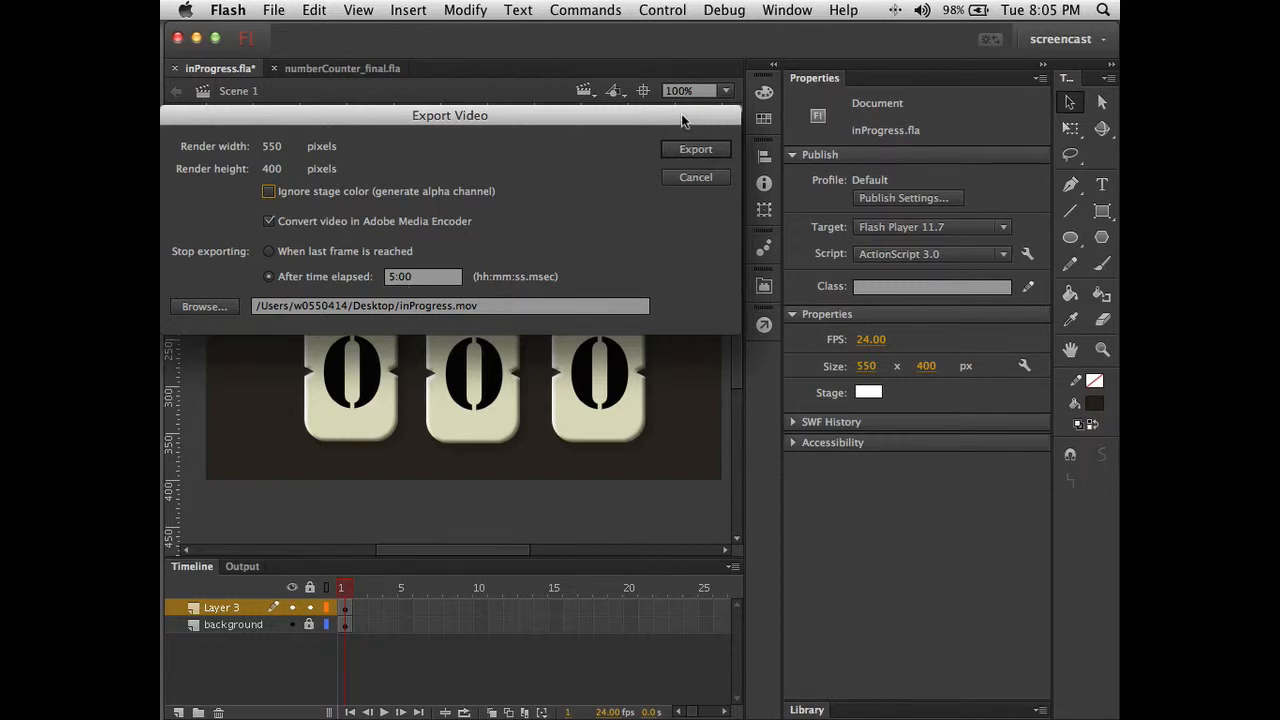
left_click(695, 150)
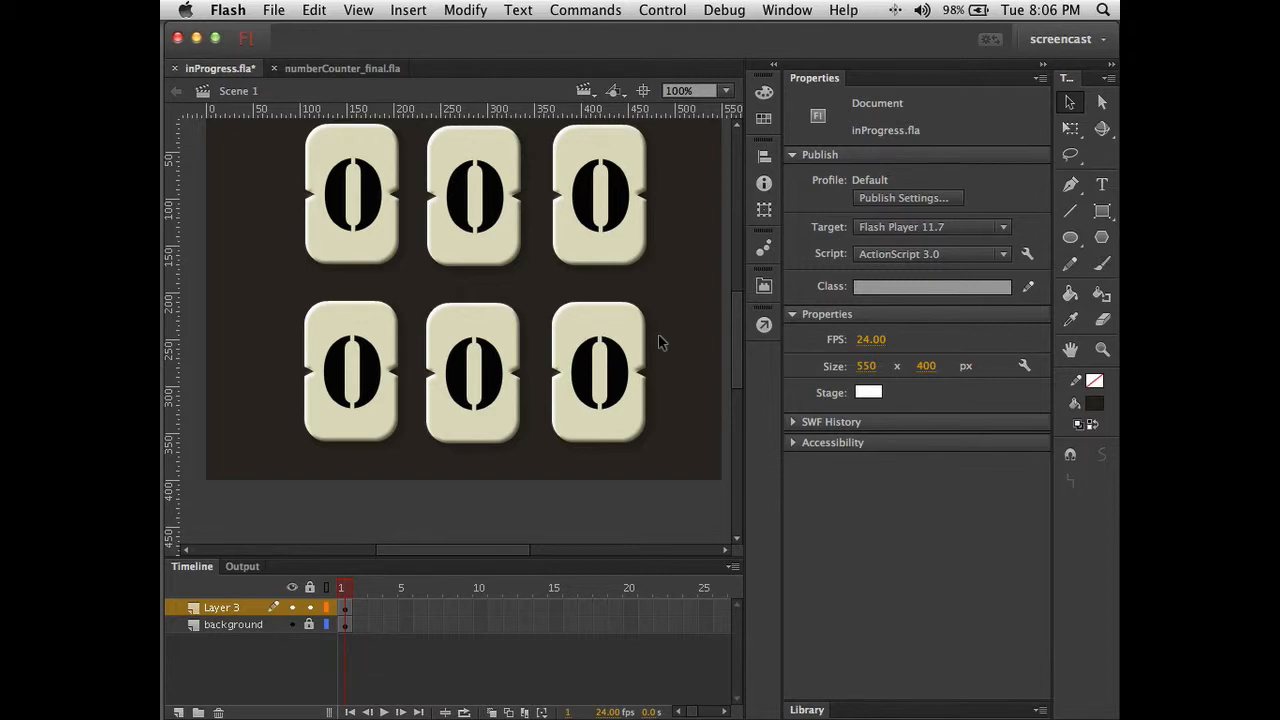
Bring the Adobe Media Encoder queue fully into view and examine the output formats available for inProgress.mov, keeping FLV.
mouse_move(600, 40)
left_mouse_down()
mouse_move(617, 295)
mouse_move(603, 37)
left_mouse_up()
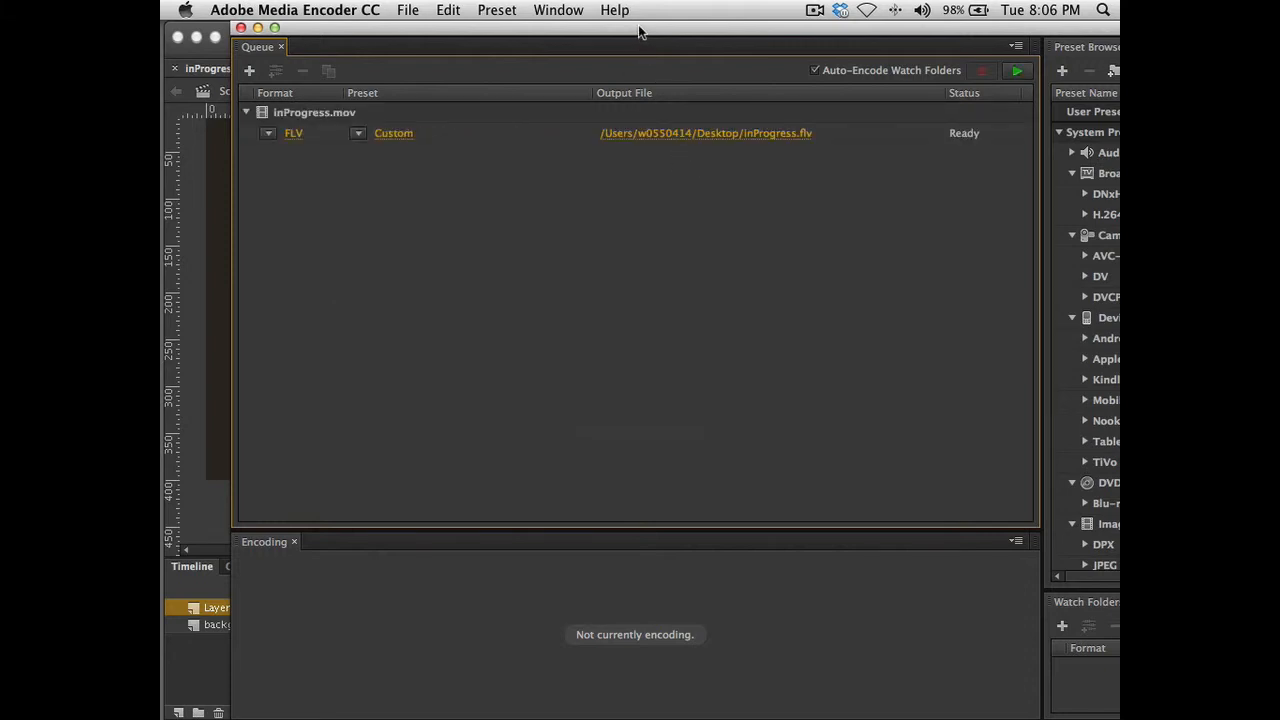
left_click_drag(640, 32, 566, 27)
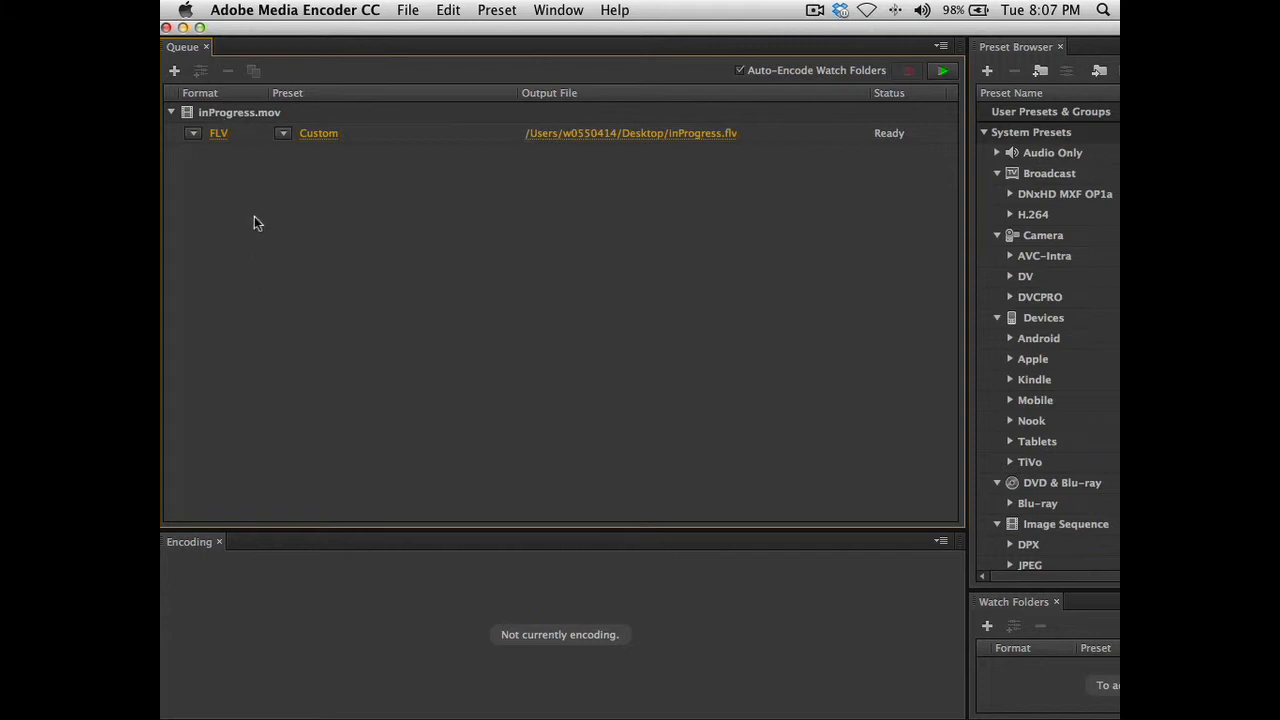
left_click(194, 134)
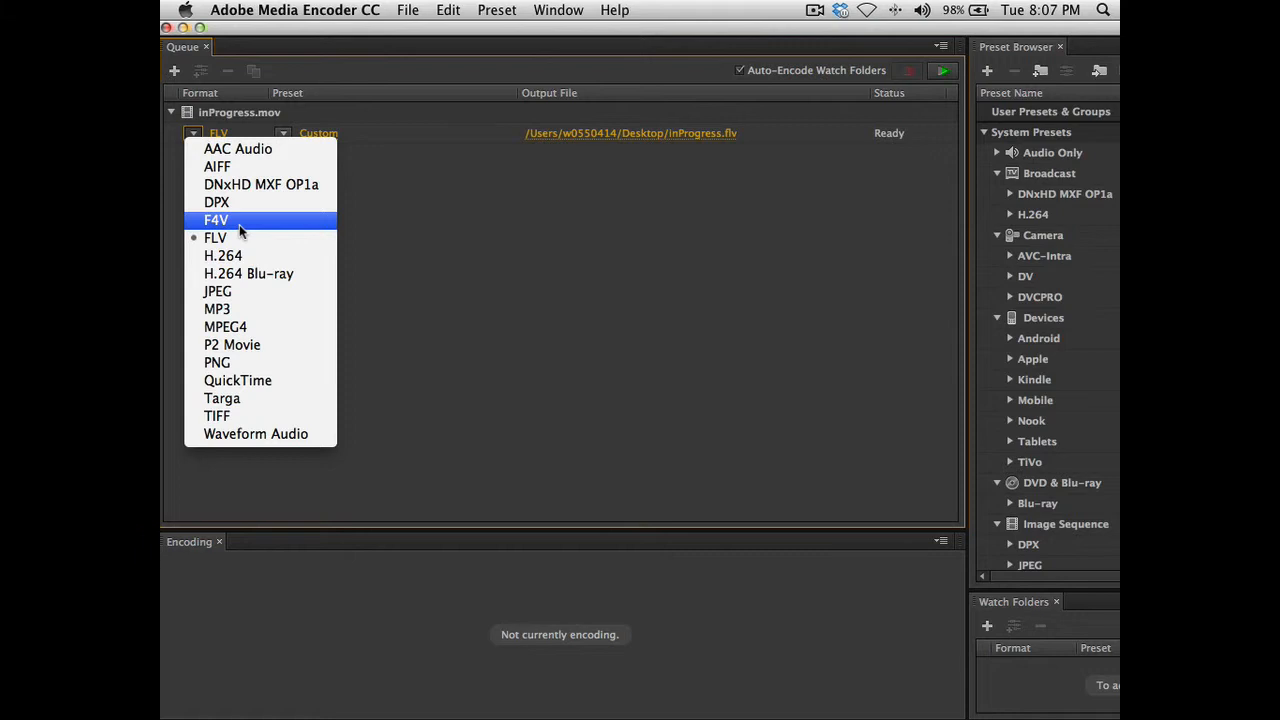
left_click(174, 117)
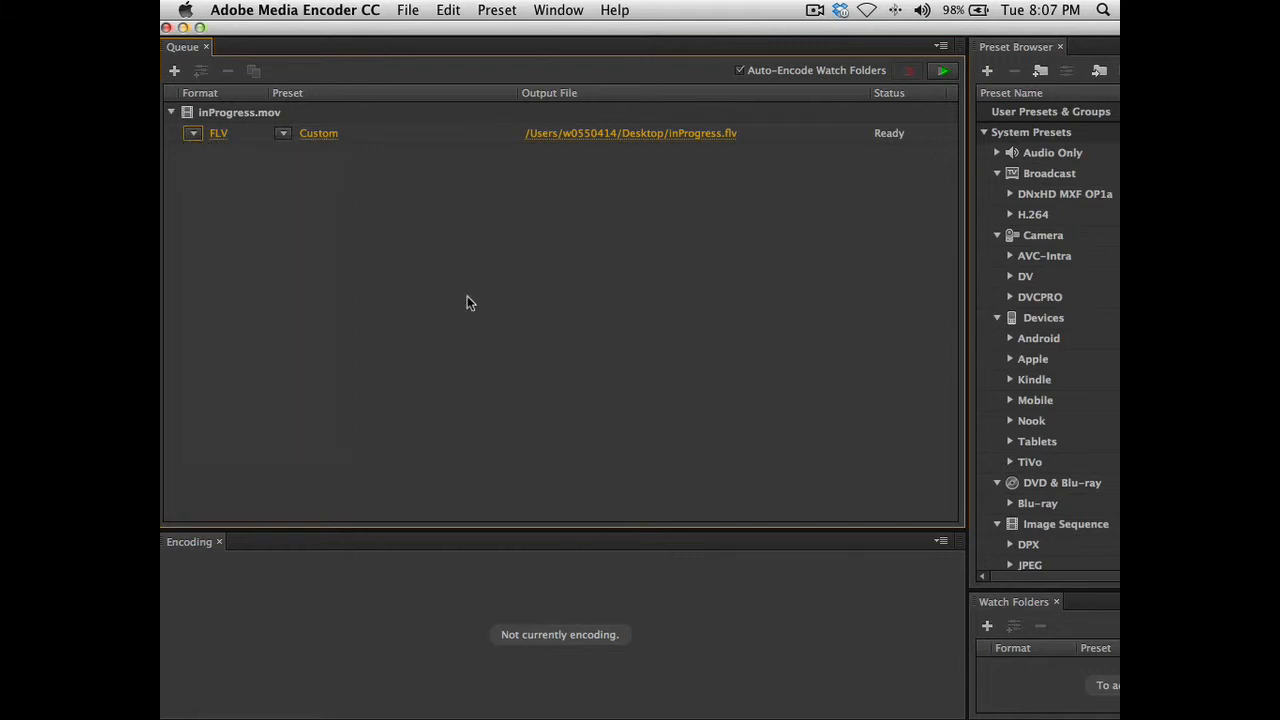
Switch to the desktop and play the exported inProgress.mov in QuickTime Player.
key("ctrl+Right")
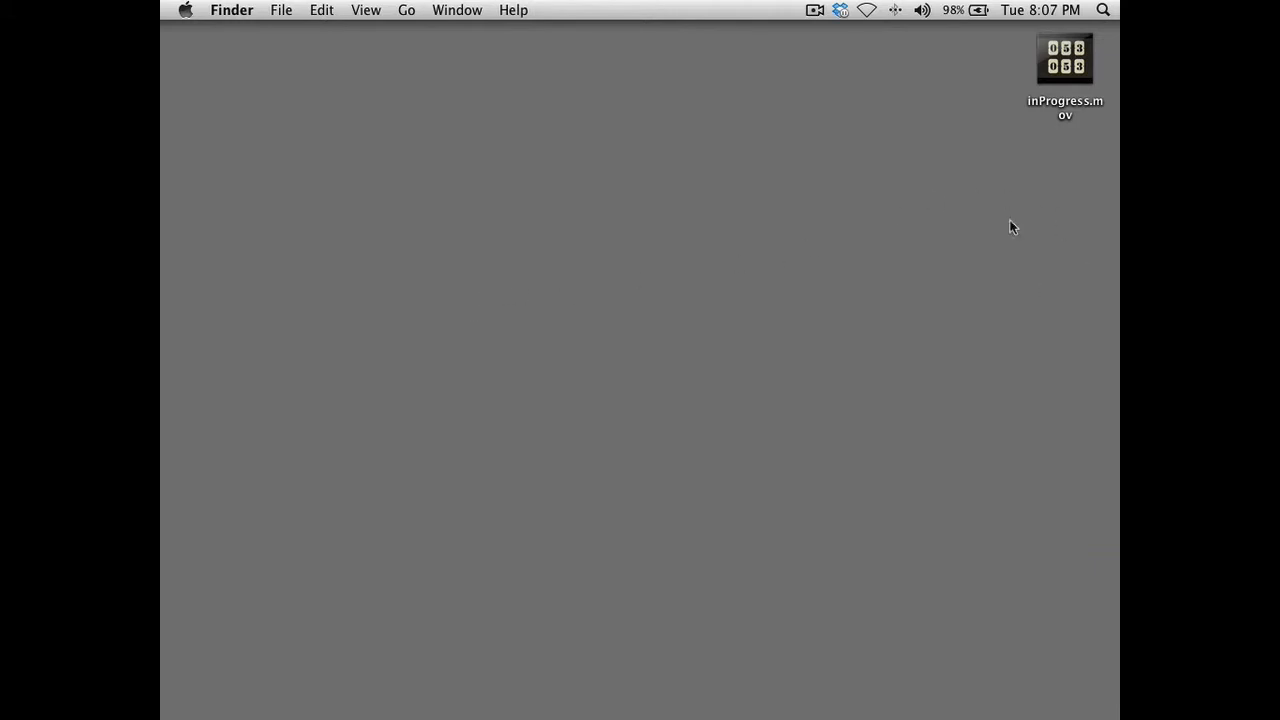
mouse_move(1075, 63)
double_click(1064, 55)
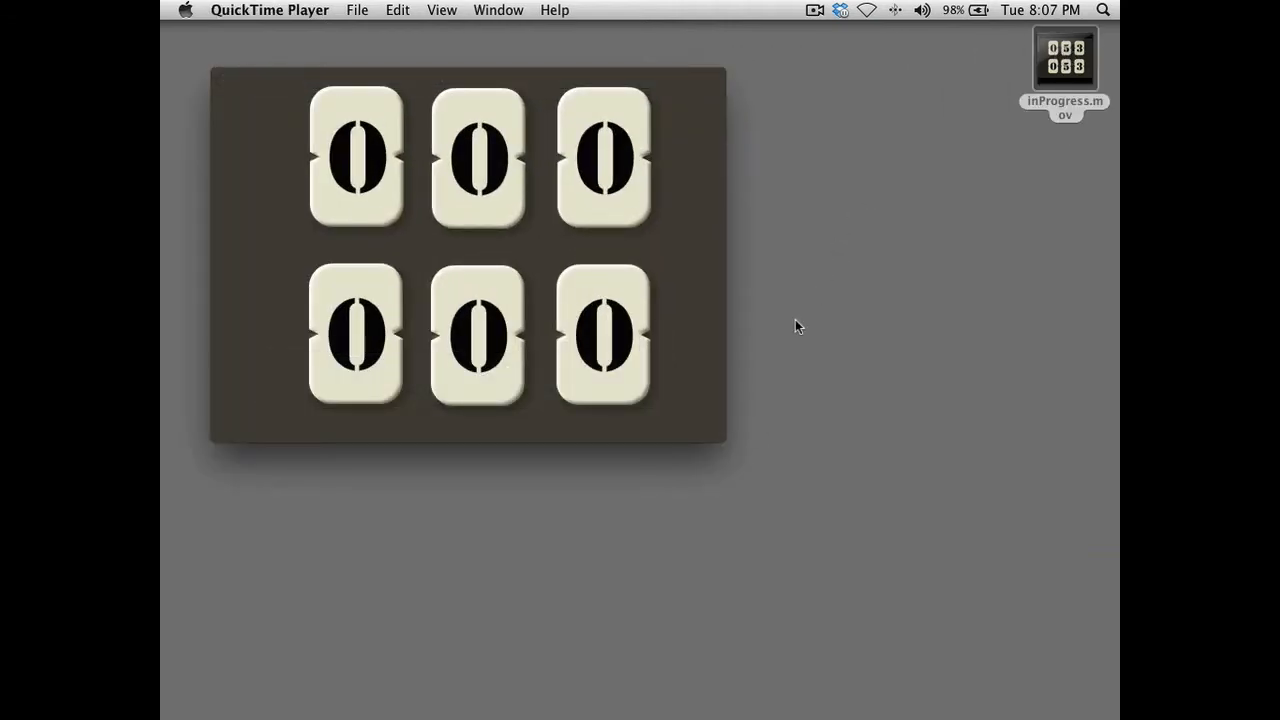
mouse_move(470, 166)
left_click(474, 372)
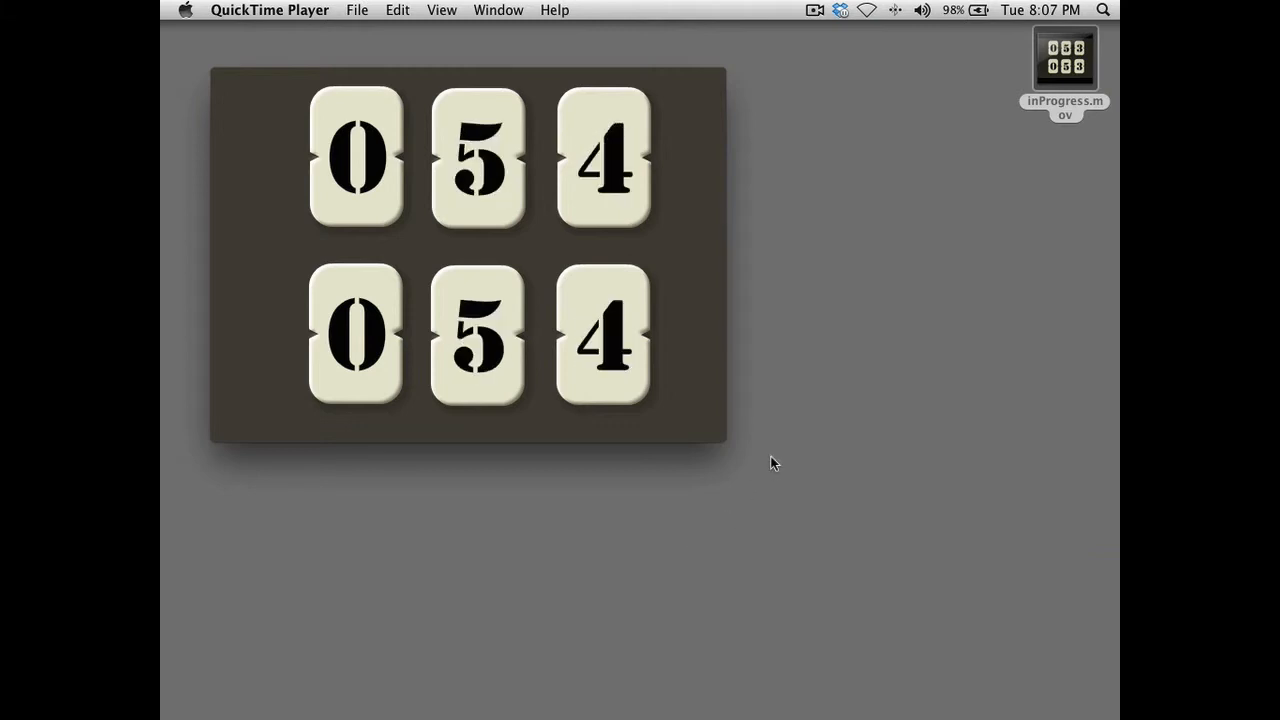
Show the file info of inProgress.mov, move the playing movie clear of it, and close the movie.
right_click(1064, 60)
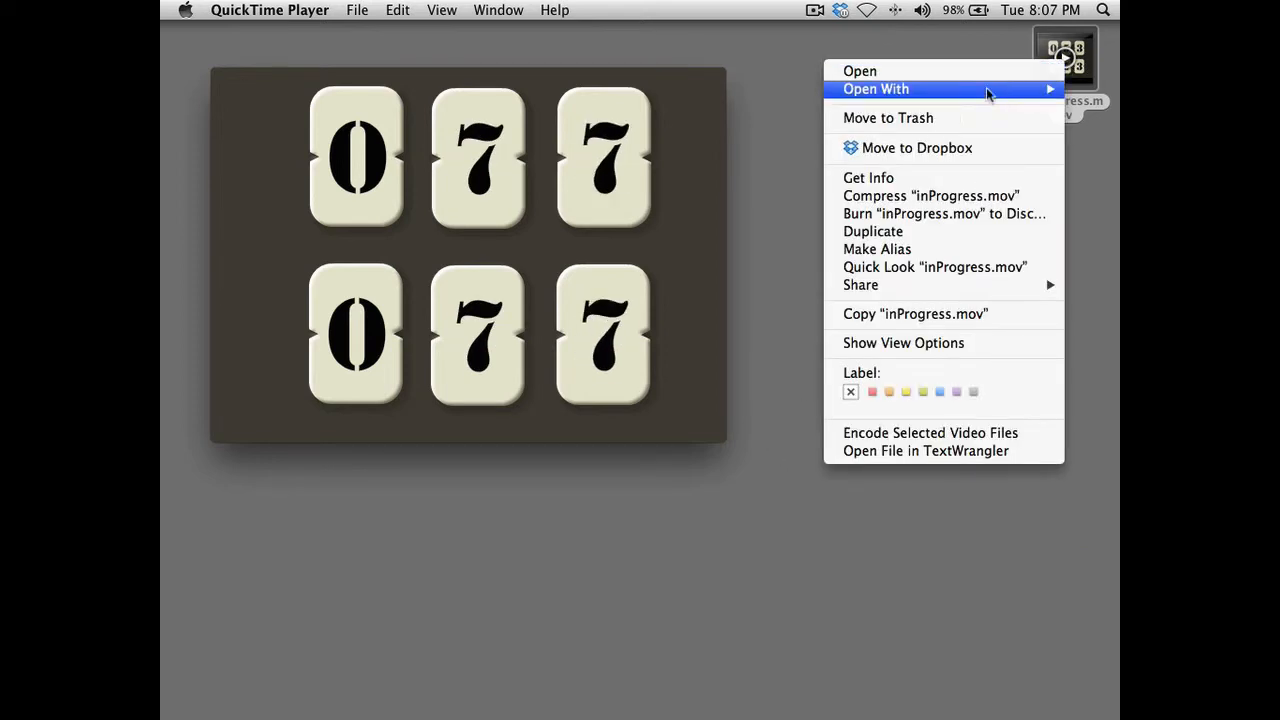
left_click(940, 177)
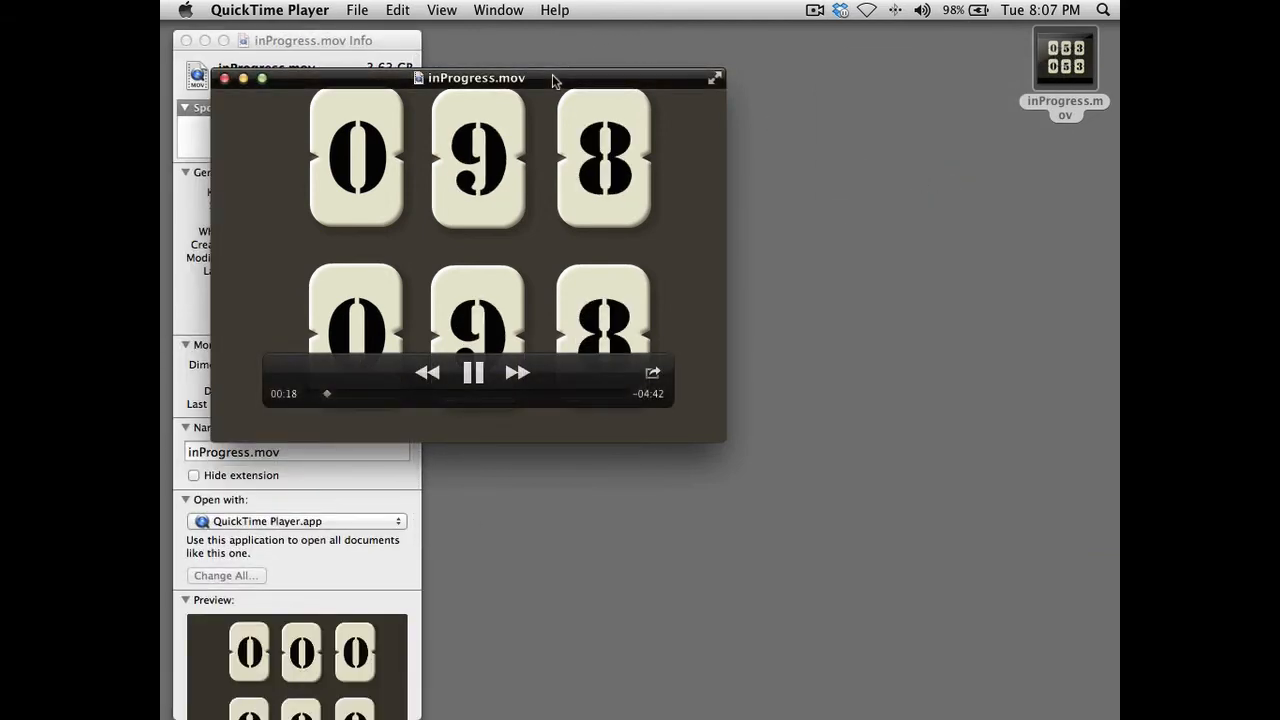
left_click_drag(560, 74, 802, 104)
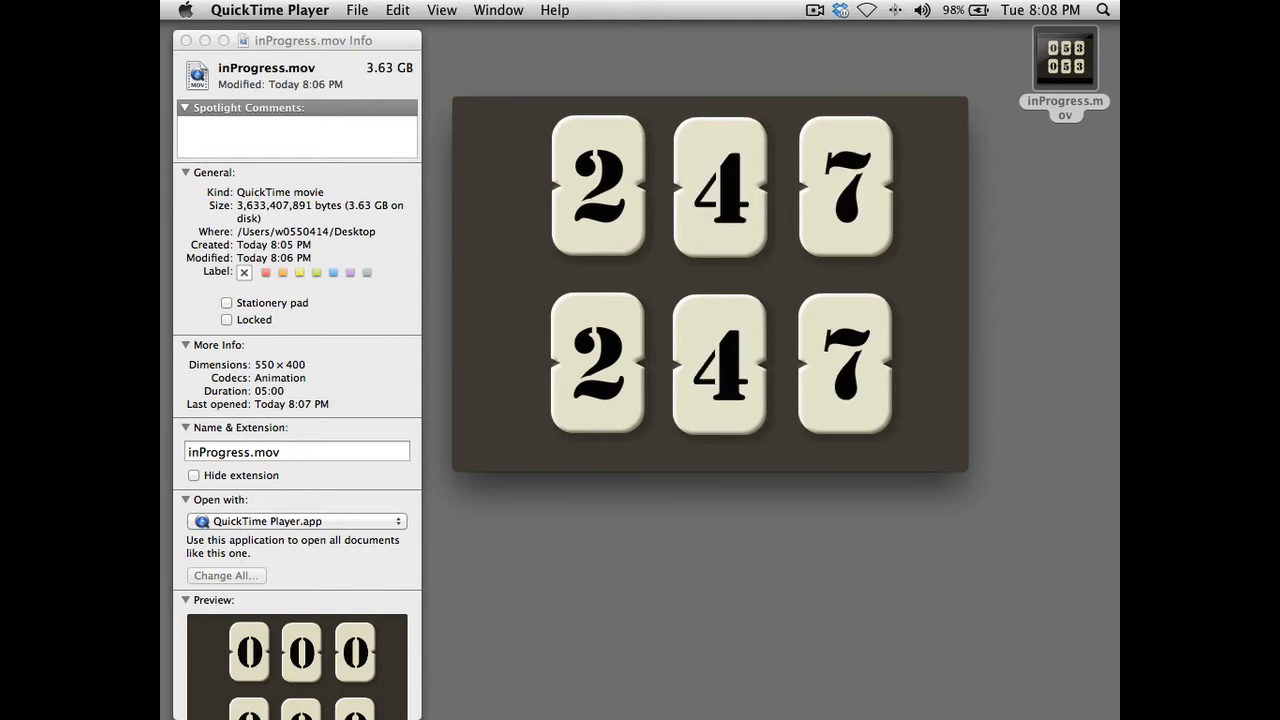
mouse_move(567, 279)
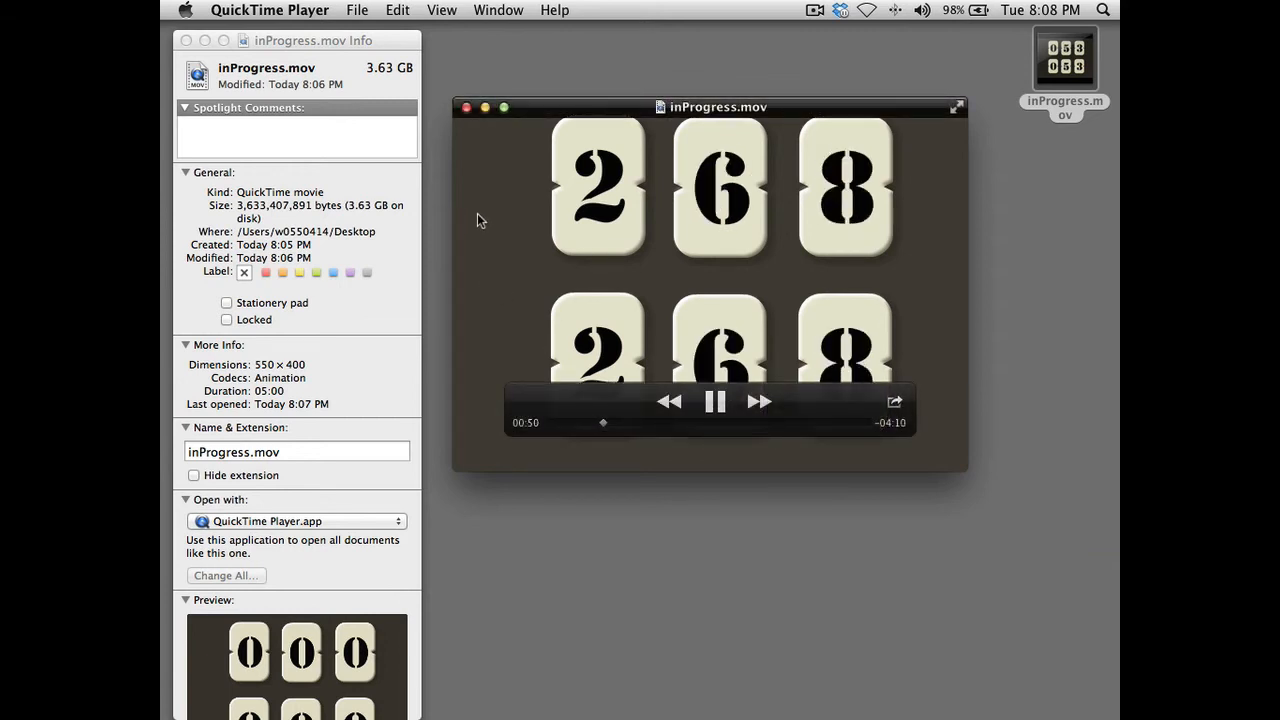
left_click(466, 108)
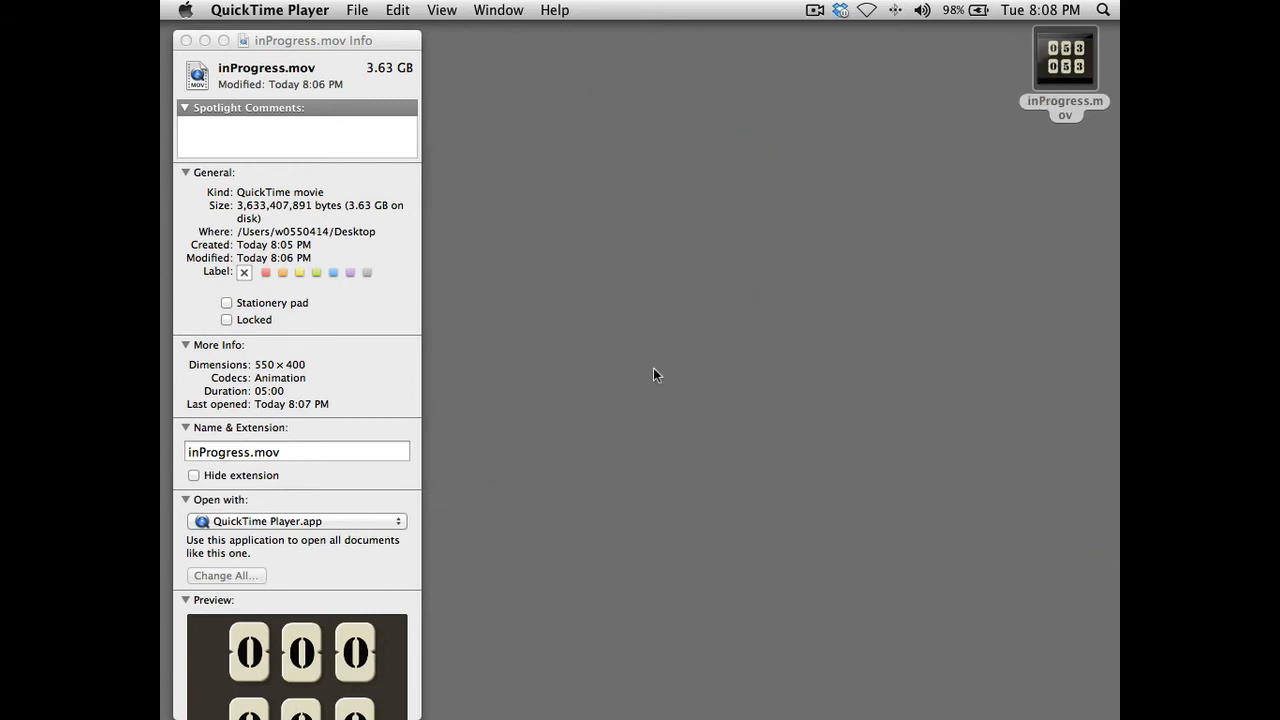